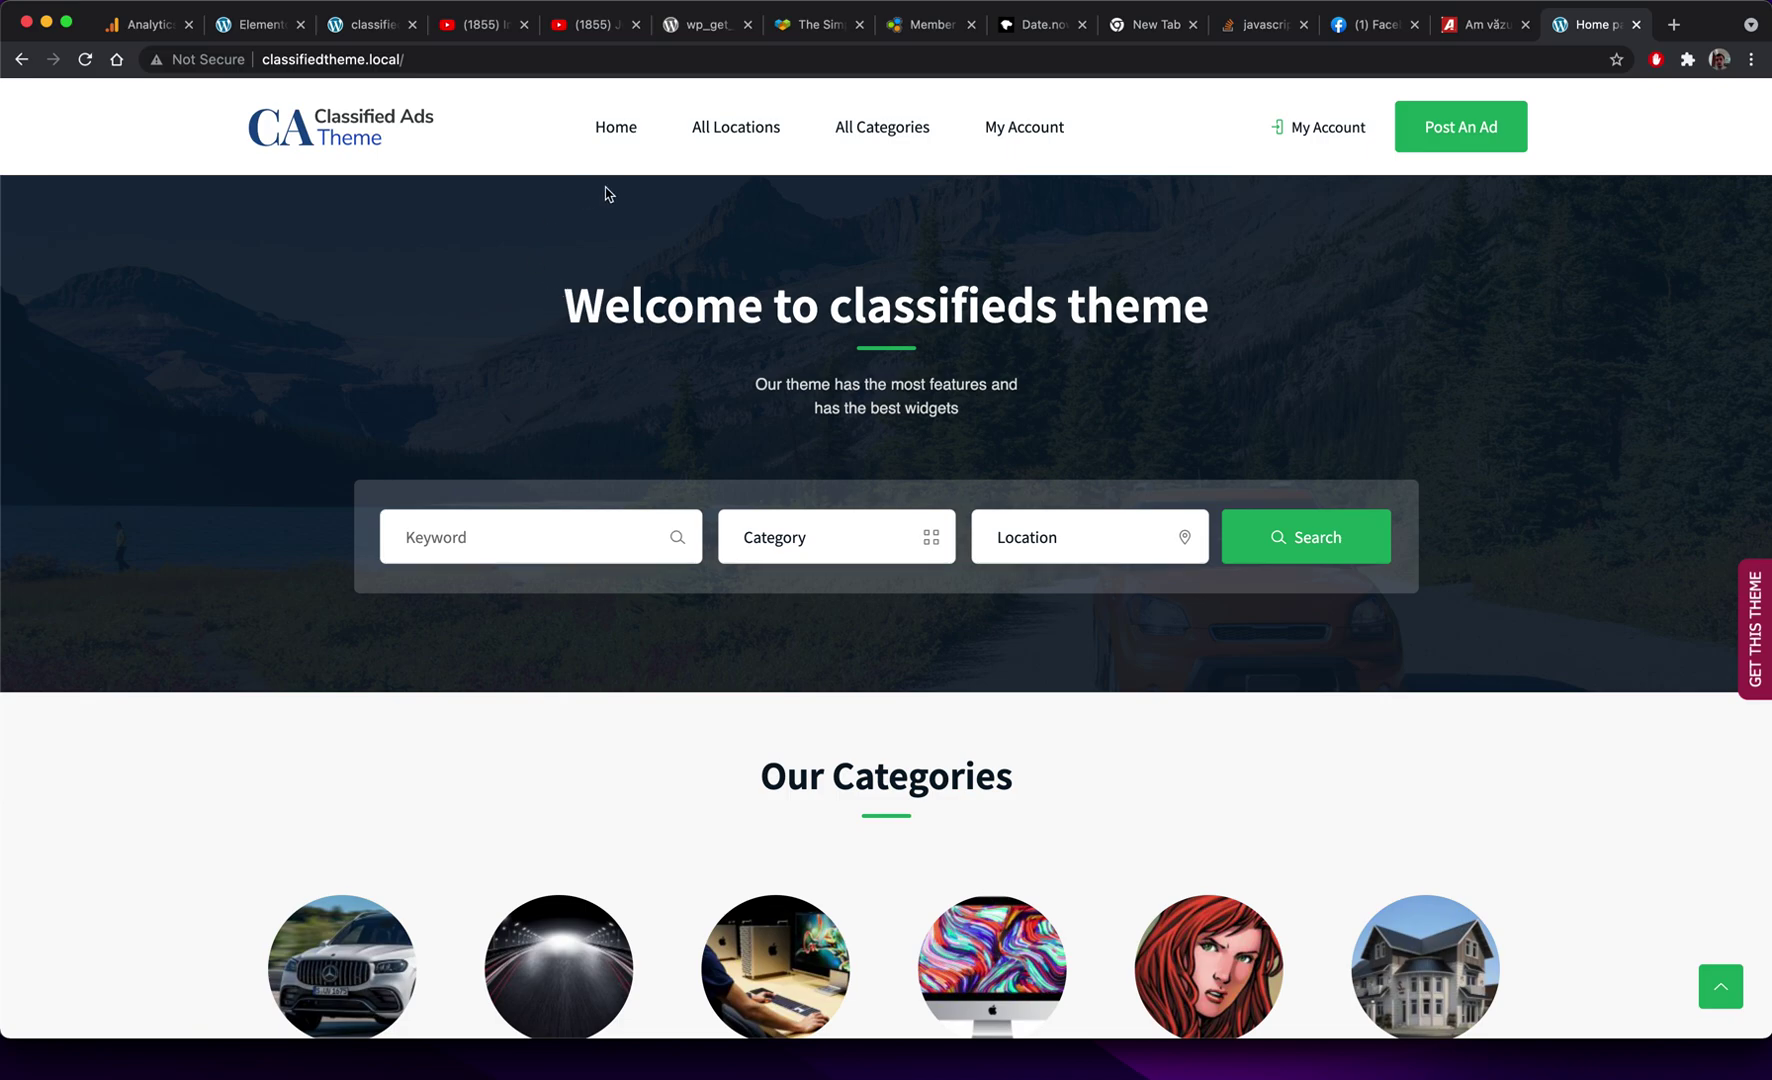
Open the My Account page from the site's homepage and log out of the current session.
{"action": "scroll", "coordinate": [646, 455], "scroll_direction": "down", "scroll_amount": 2}
{"action": "scroll", "coordinate": [646, 455], "scroll_direction": "up", "scroll_amount": 2}
{"action": "scroll", "coordinate": [646, 455], "scroll_direction": "down", "scroll_amount": 10}
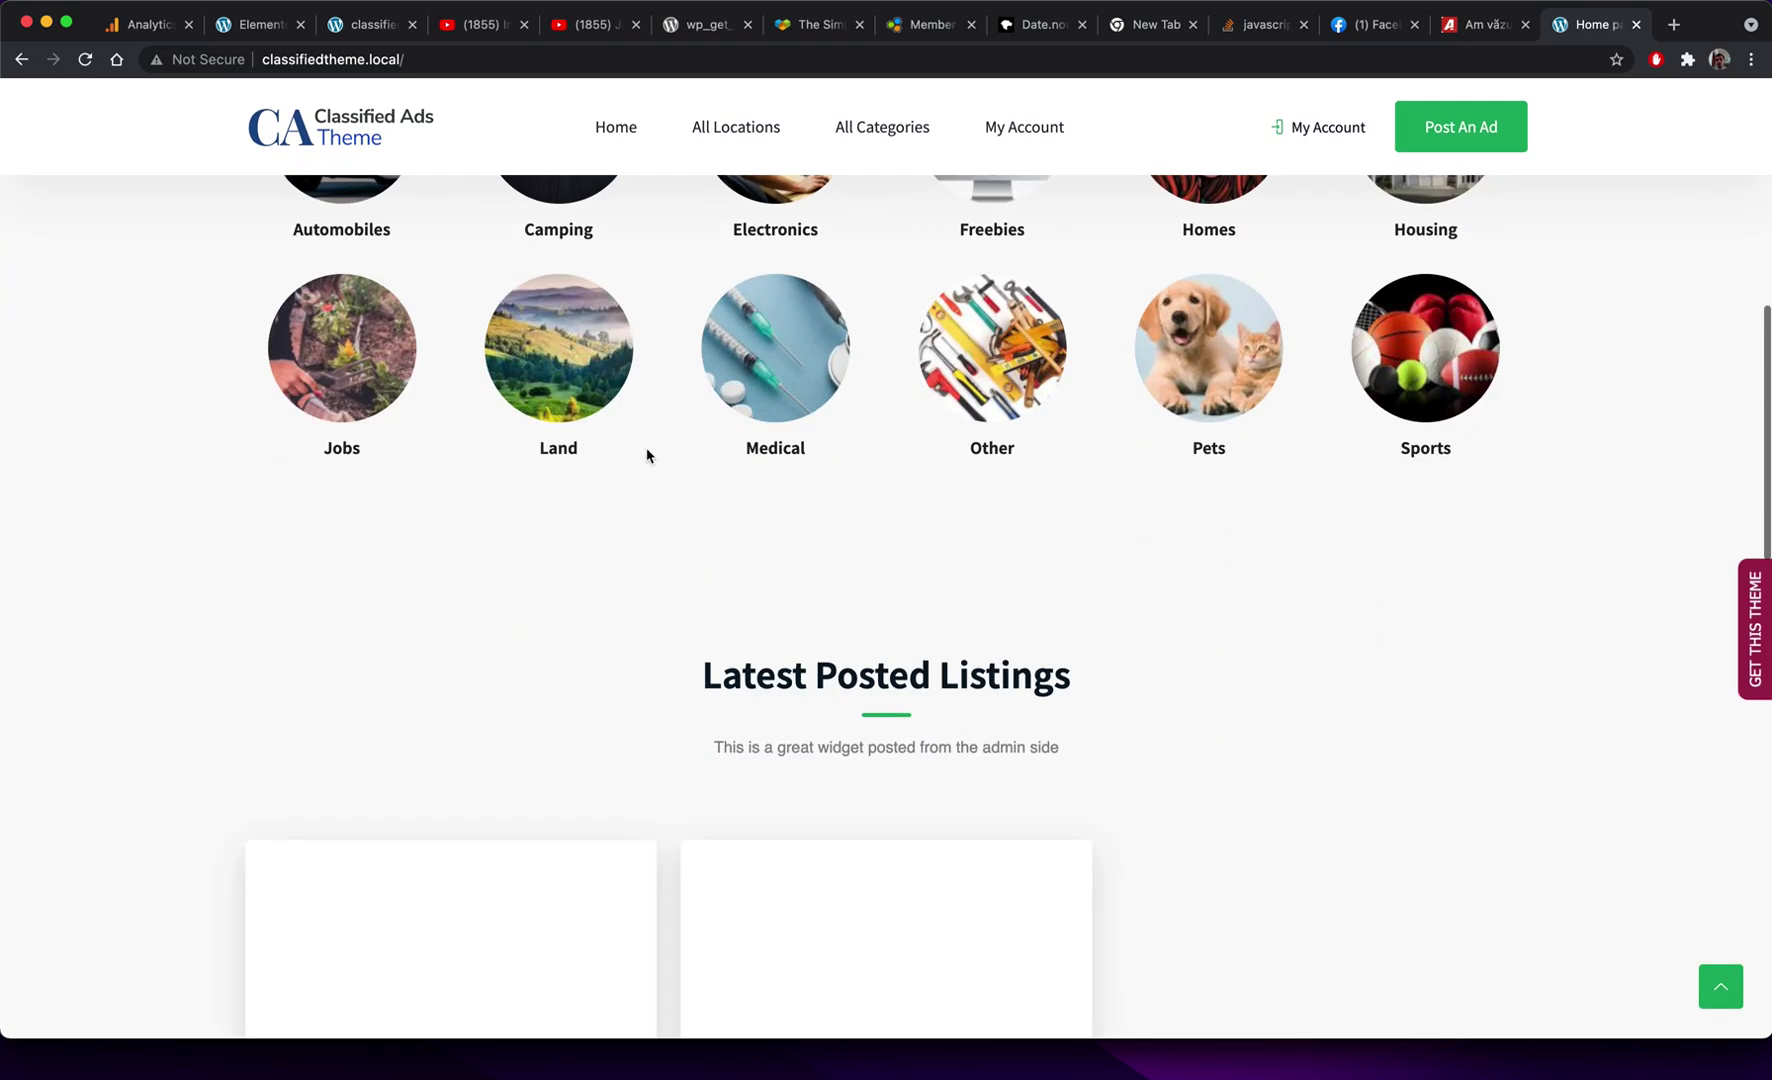
{"action": "scroll", "coordinate": [648, 456], "scroll_direction": "up", "scroll_amount": 15}
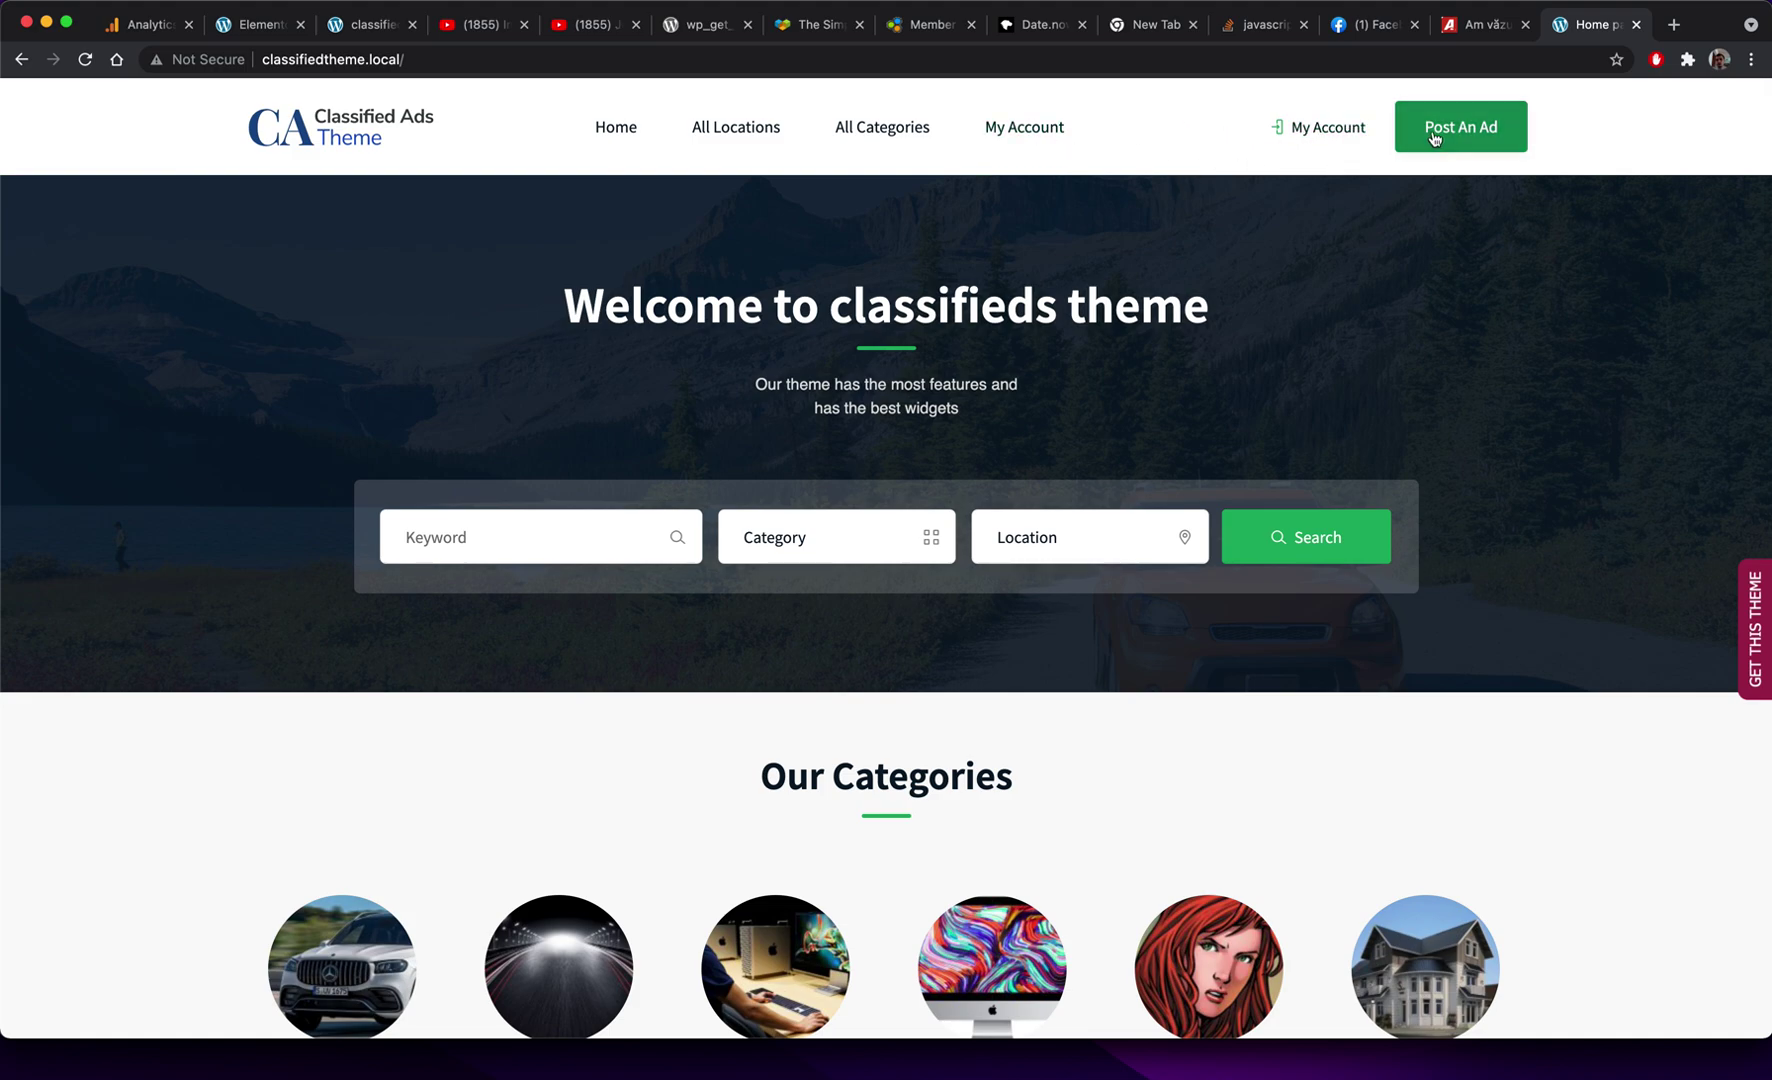
{"action": "left_click", "coordinate": [1301, 131]}
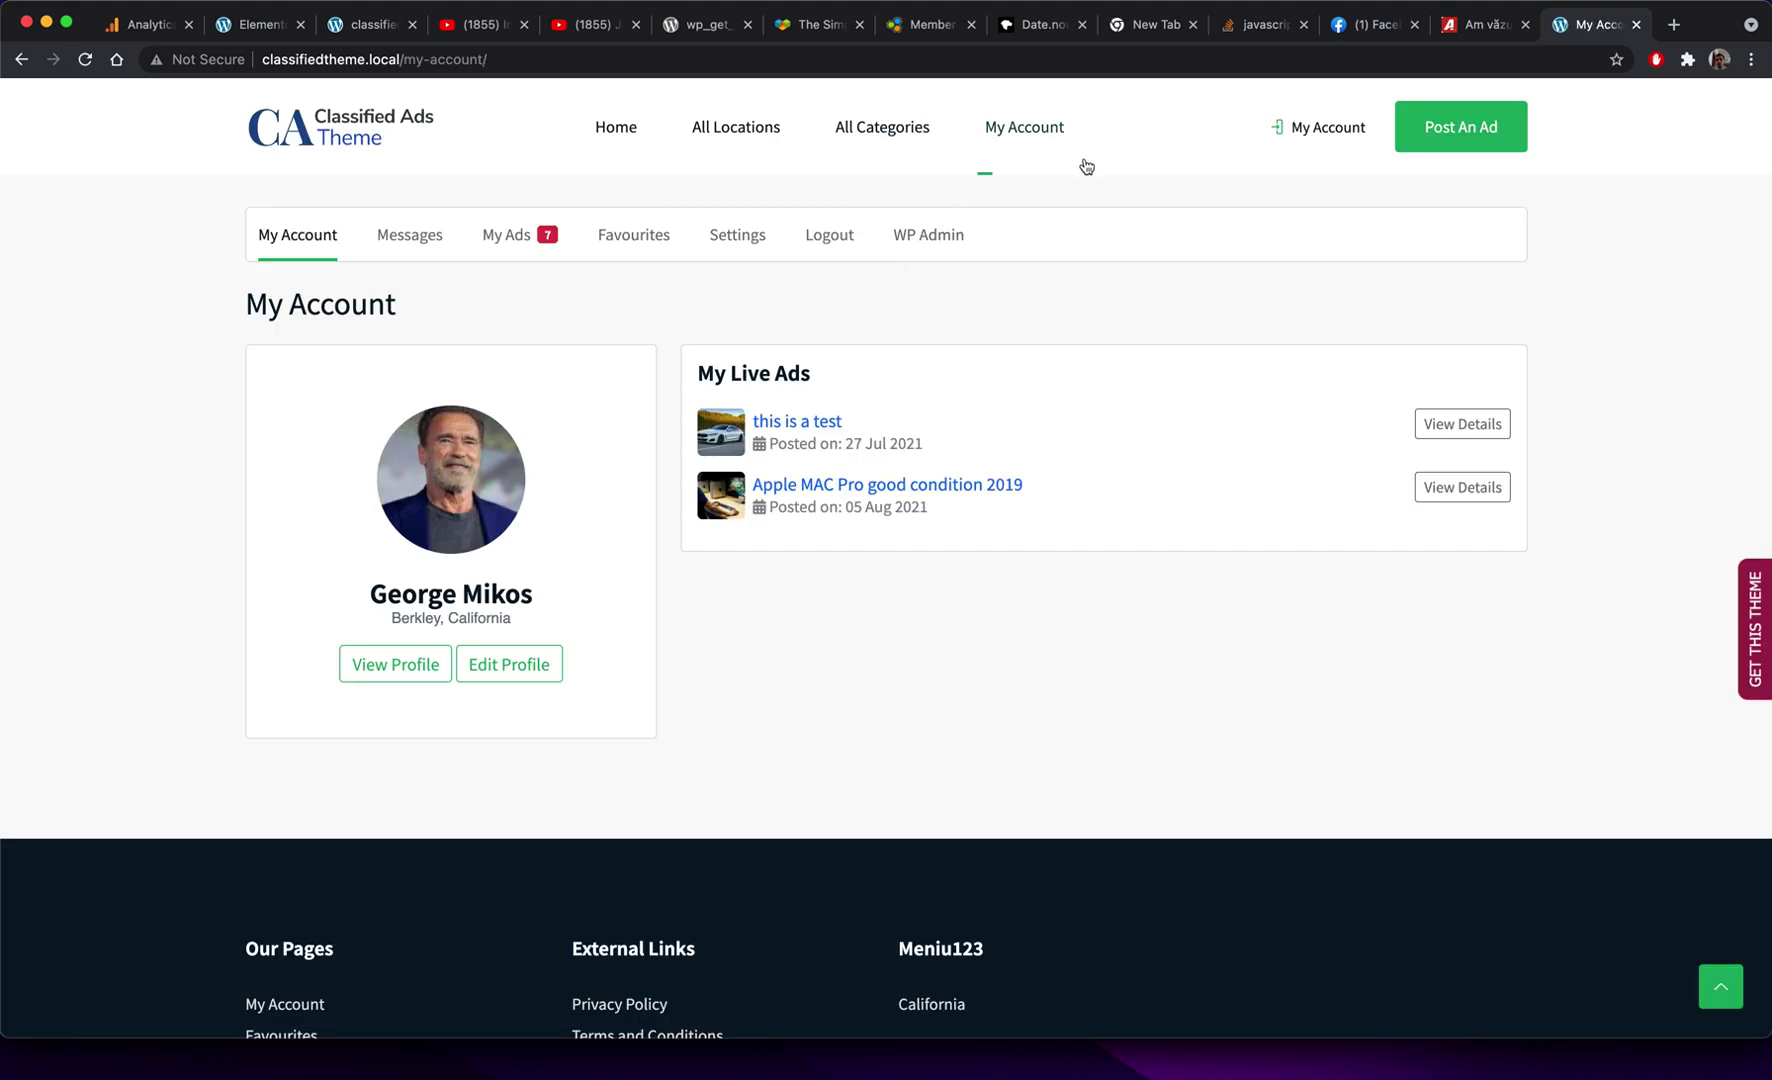
{"action": "left_click", "coordinate": [817, 250]}
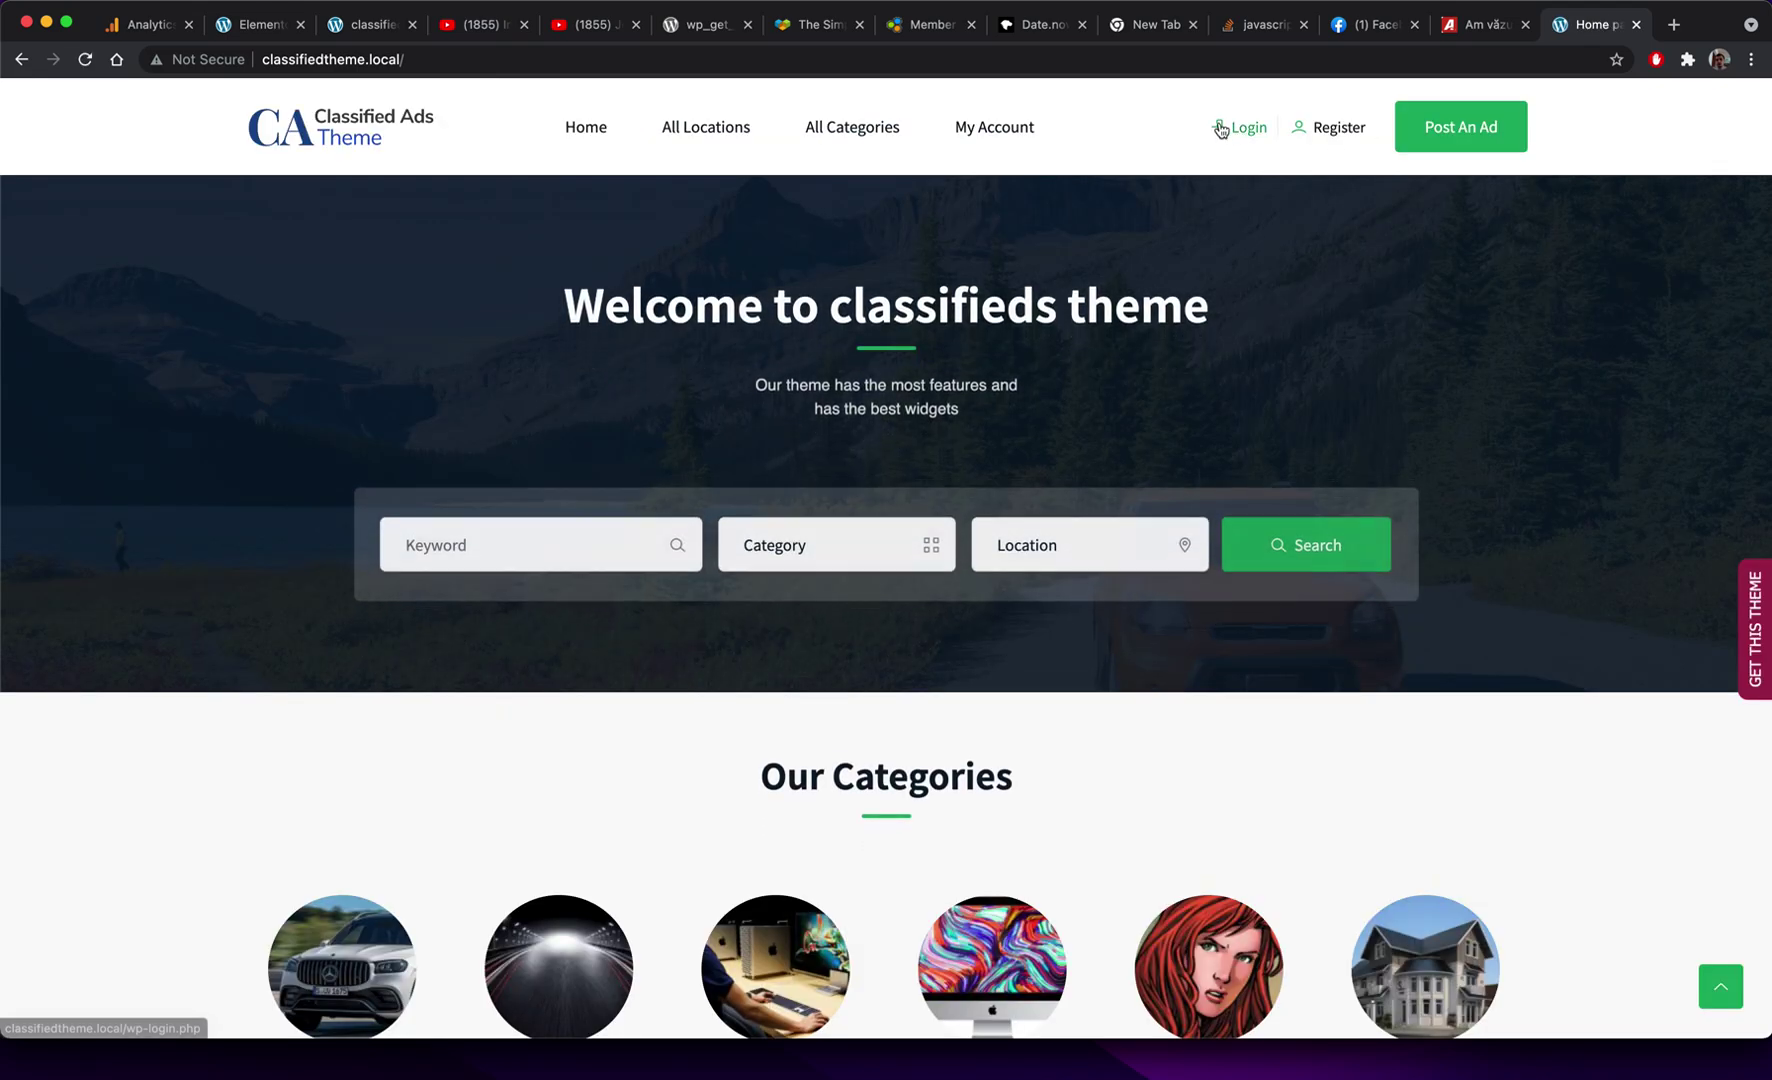
Log in to the site with the admin username and the saved account password.
{"action": "left_click", "coordinate": [1221, 130]}
{"action": "left_click", "coordinate": [830, 350]}
{"action": "type", "text": "adm"}
{"action": "left_click", "coordinate": [820, 417]}
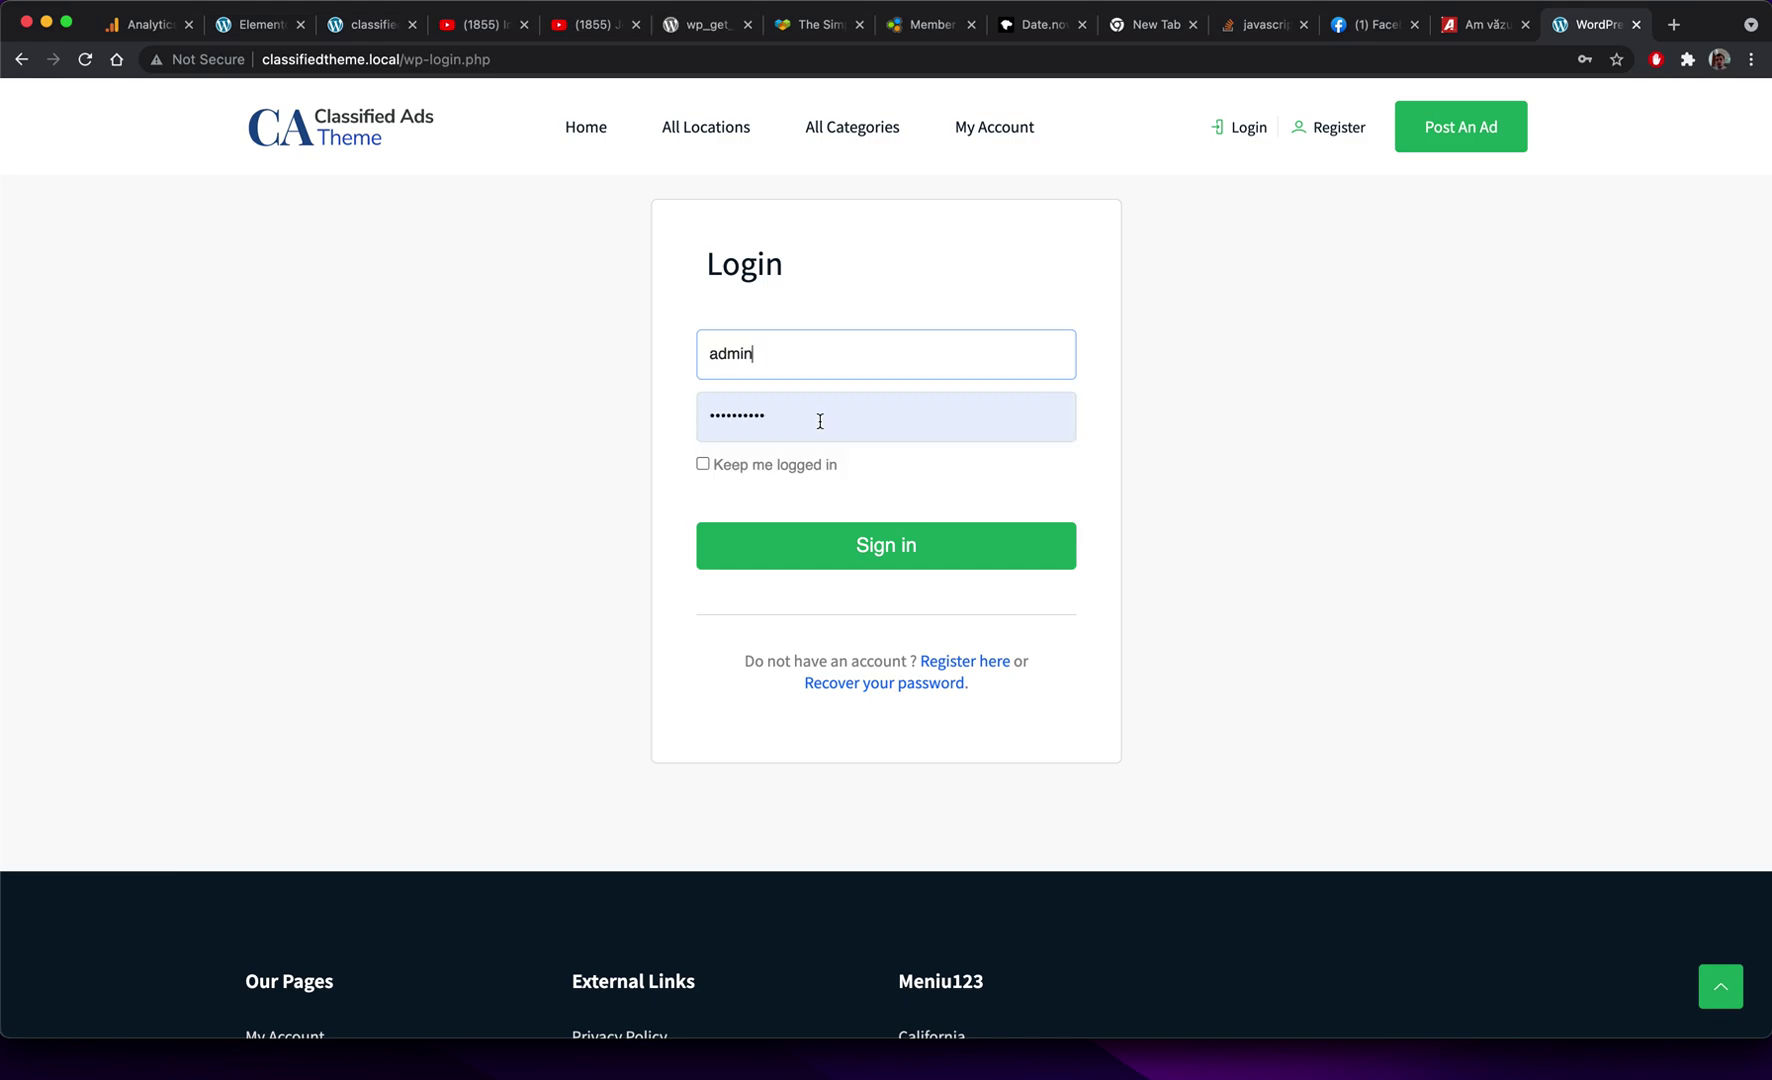
{"action": "left_click", "coordinate": [915, 556]}
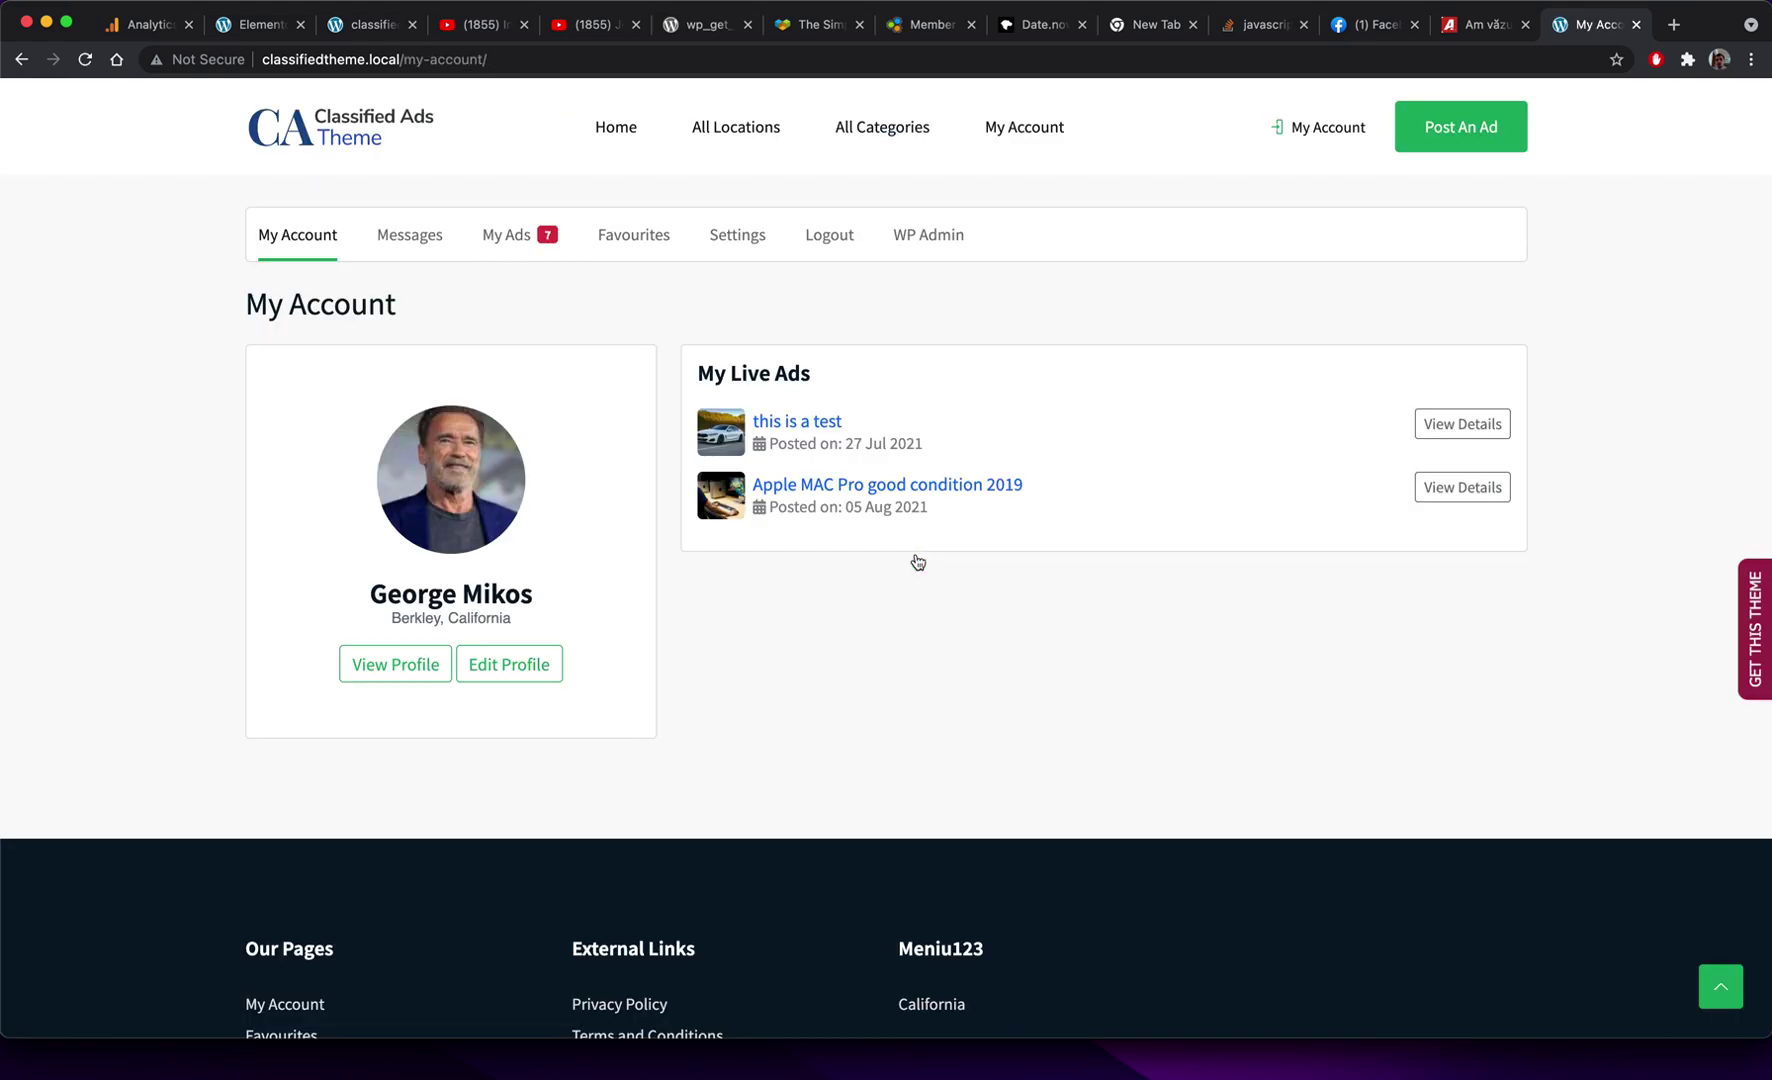
Go to the listing categories in the WordPress admin and add a category named New Category.
{"action": "left_click", "coordinate": [930, 240]}
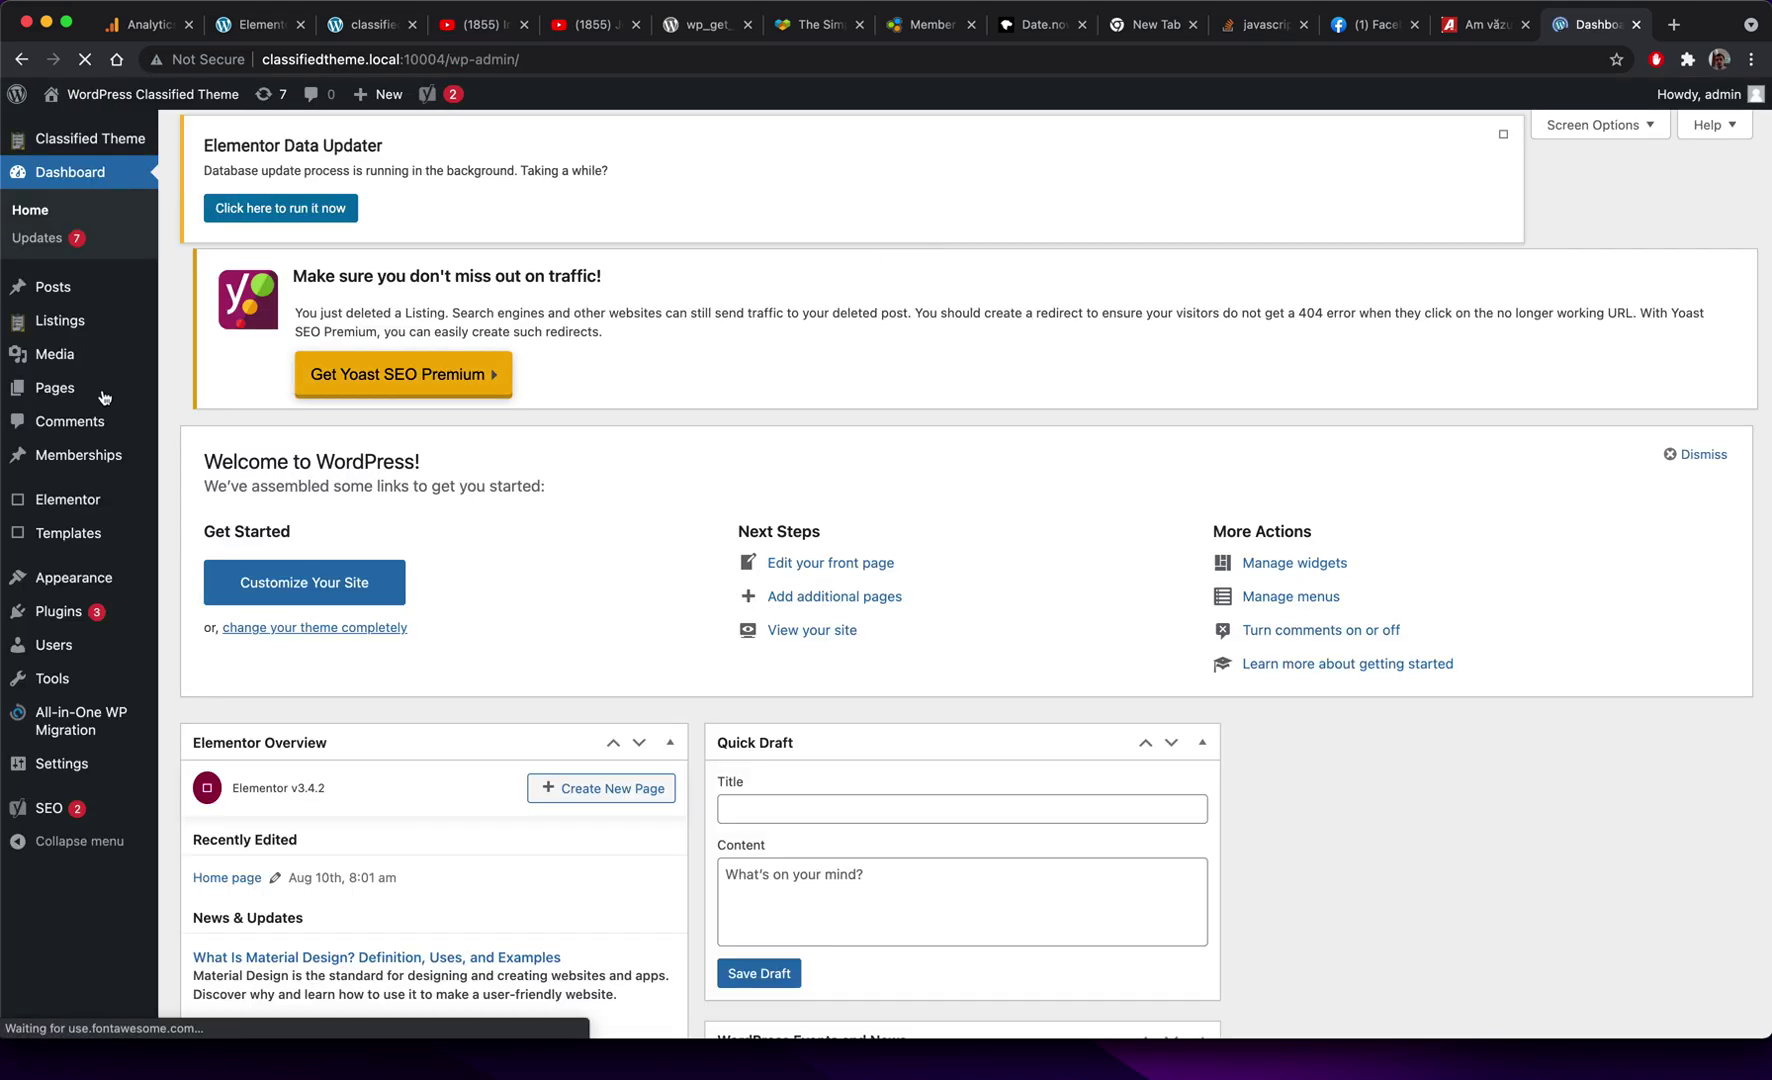
{"action": "mouse_move", "coordinate": [70, 332]}
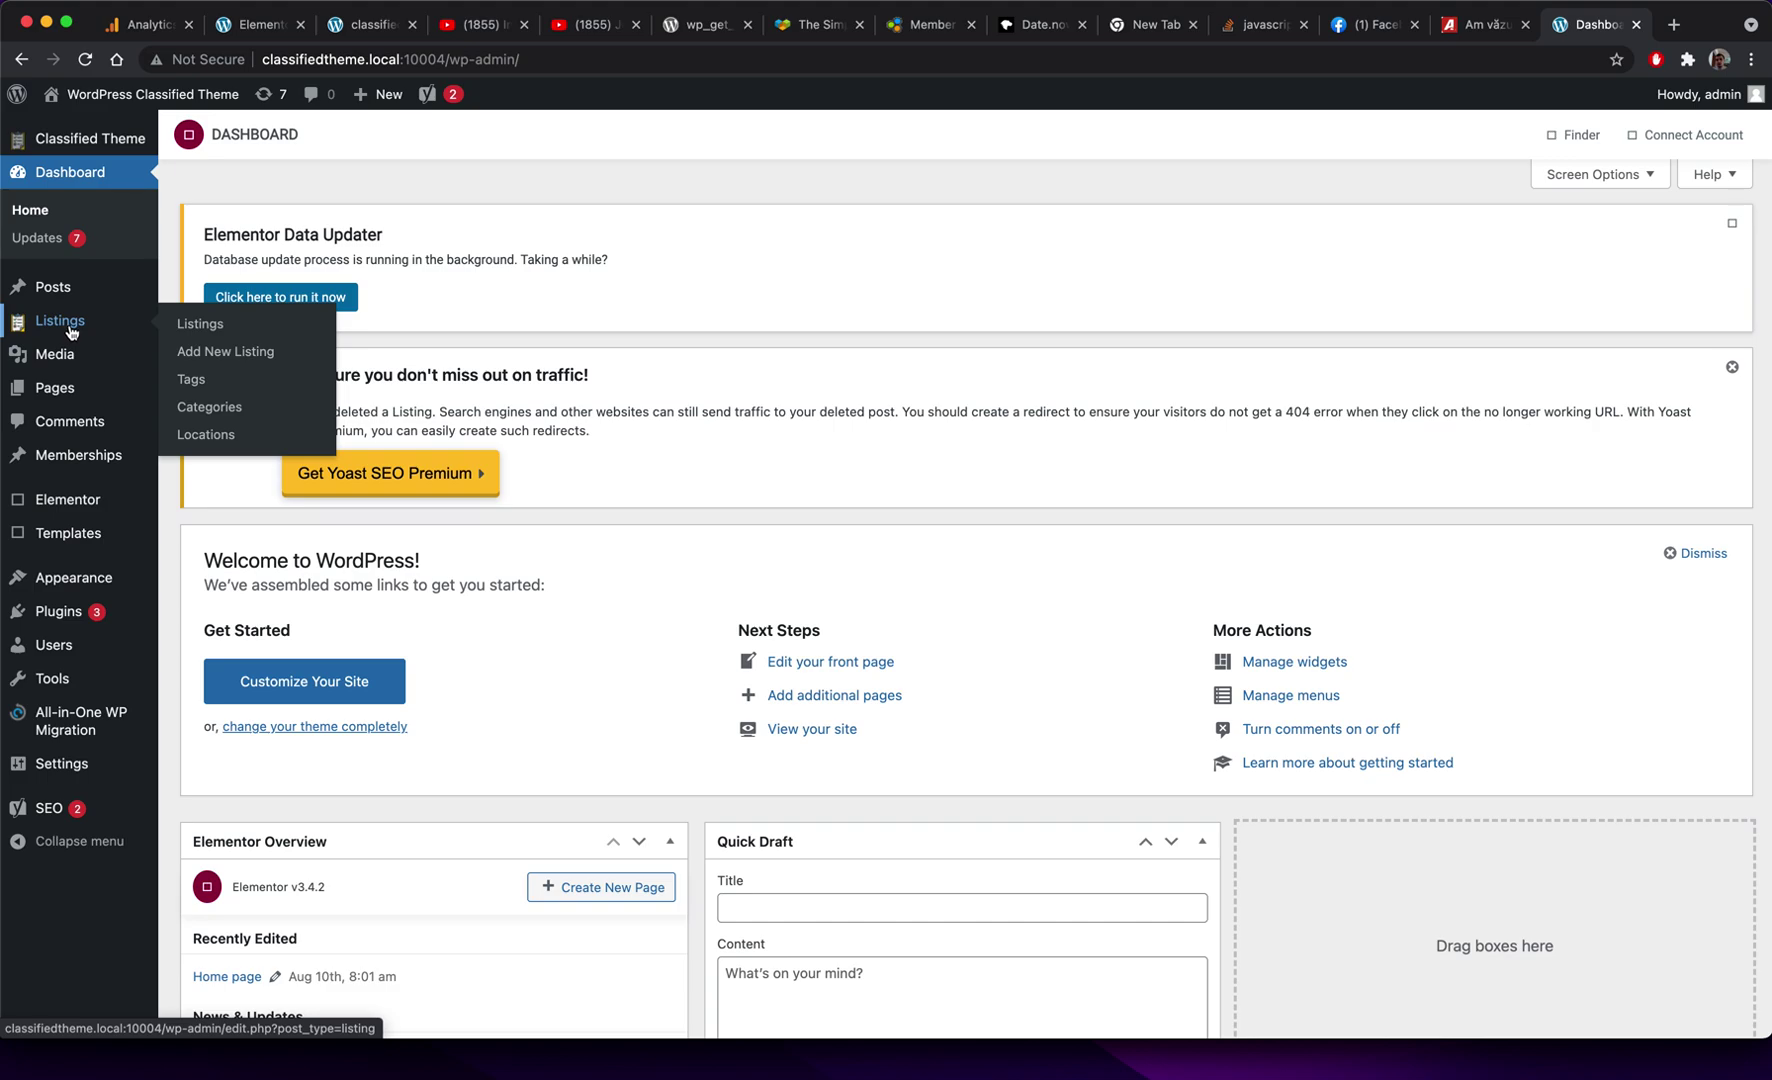
{"action": "left_click", "coordinate": [235, 413]}
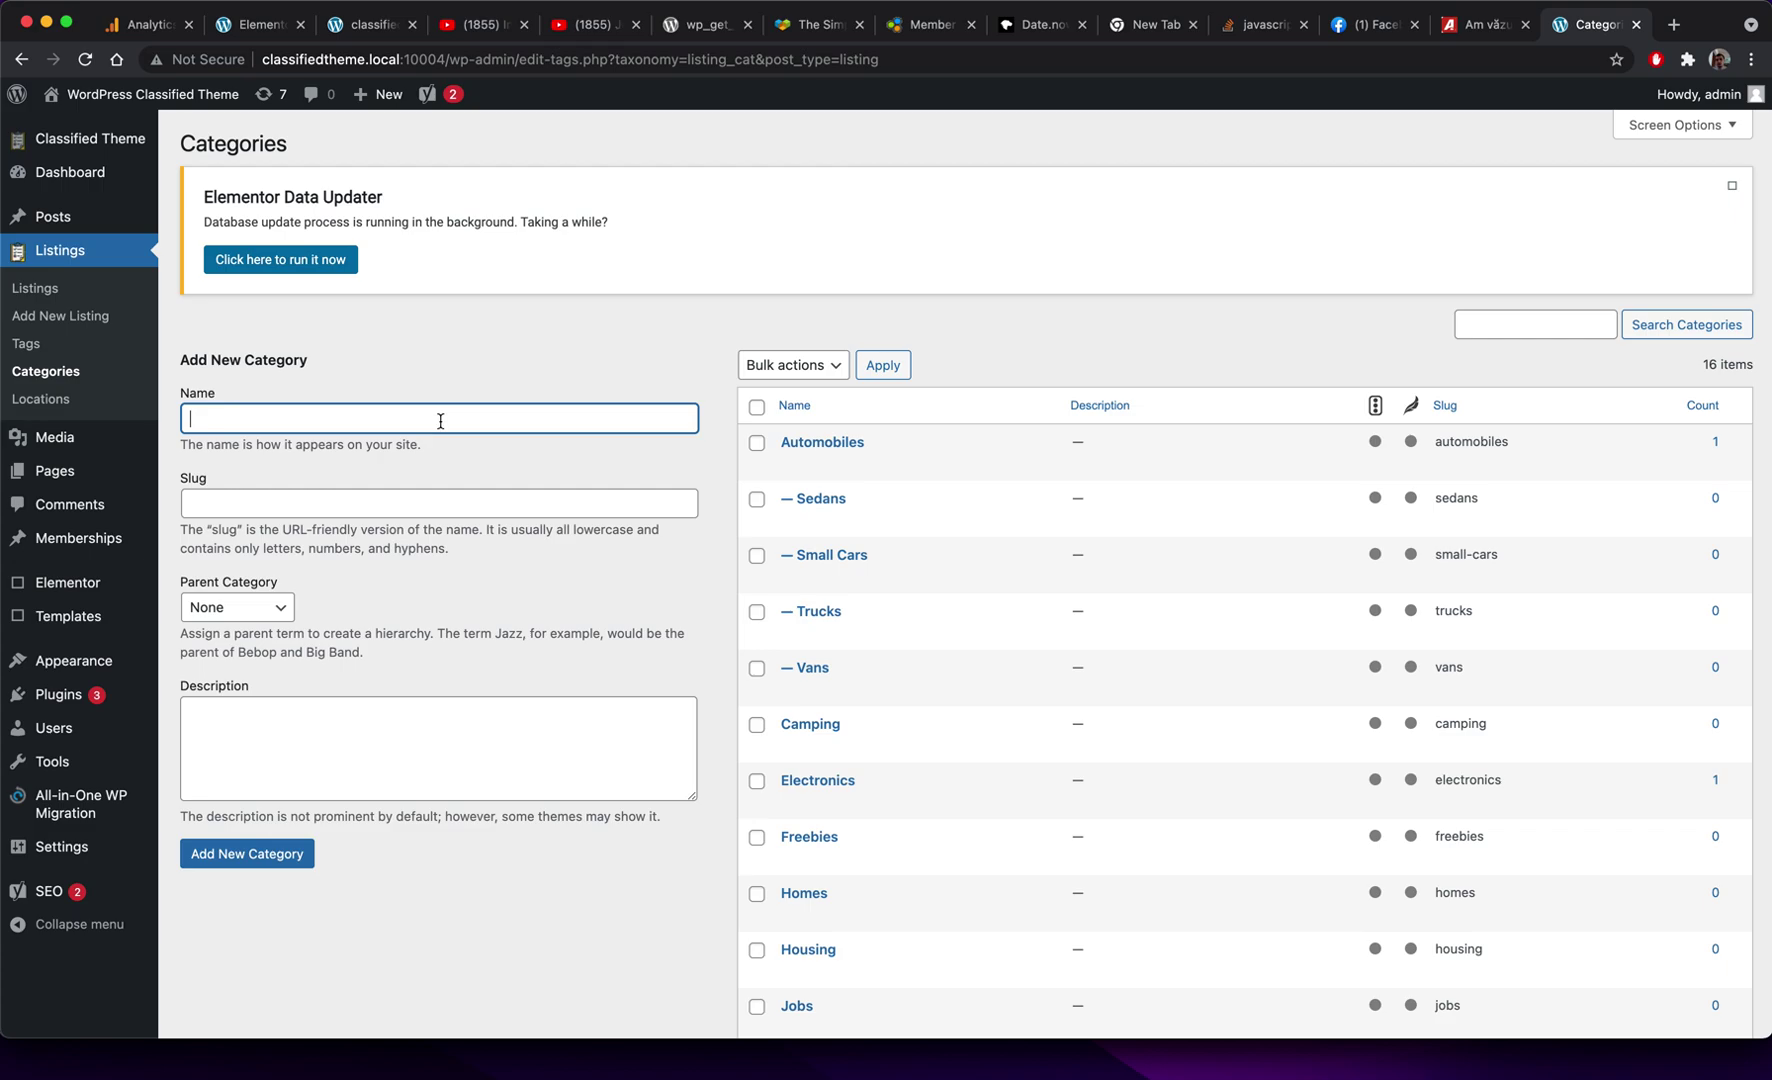
{"action": "left_click", "coordinate": [440, 421]}
{"action": "type", "text": "N"}
{"action": "key", "text": "Return"}
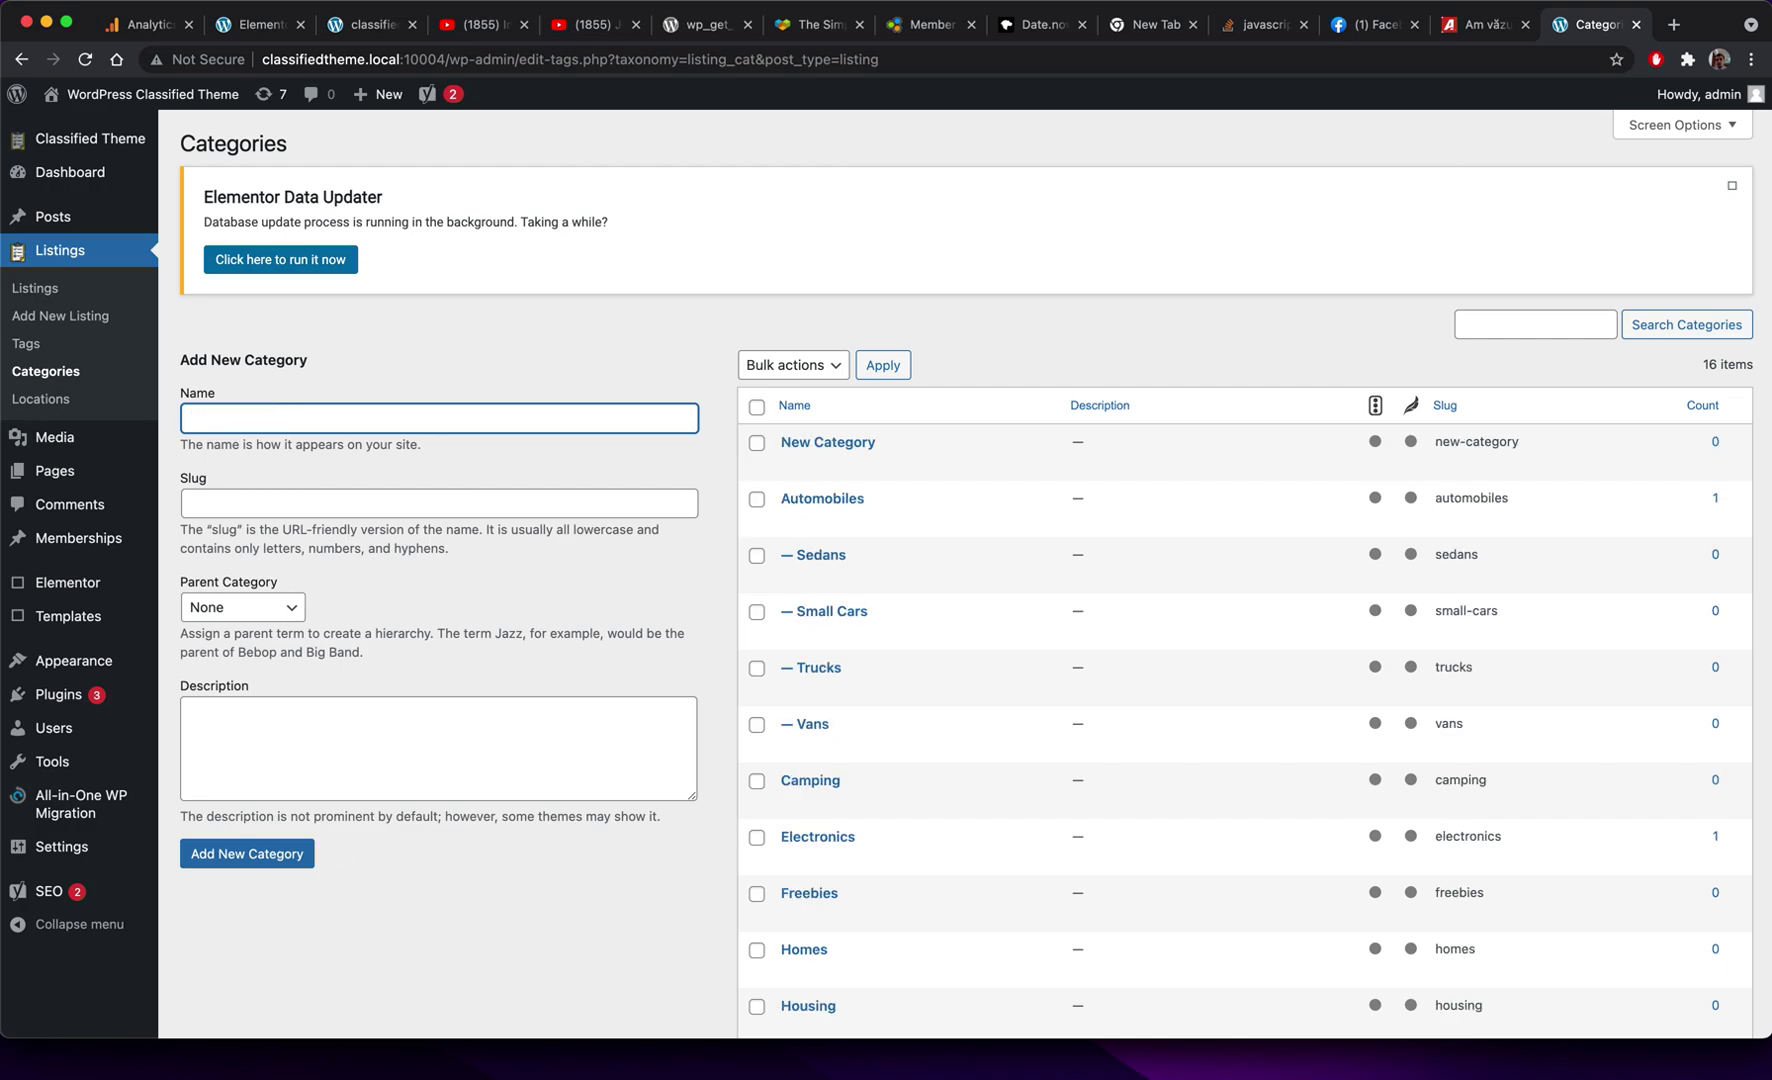
Add a category named Sub category with New Category as its parent.
{"action": "left_click", "coordinate": [270, 608]}
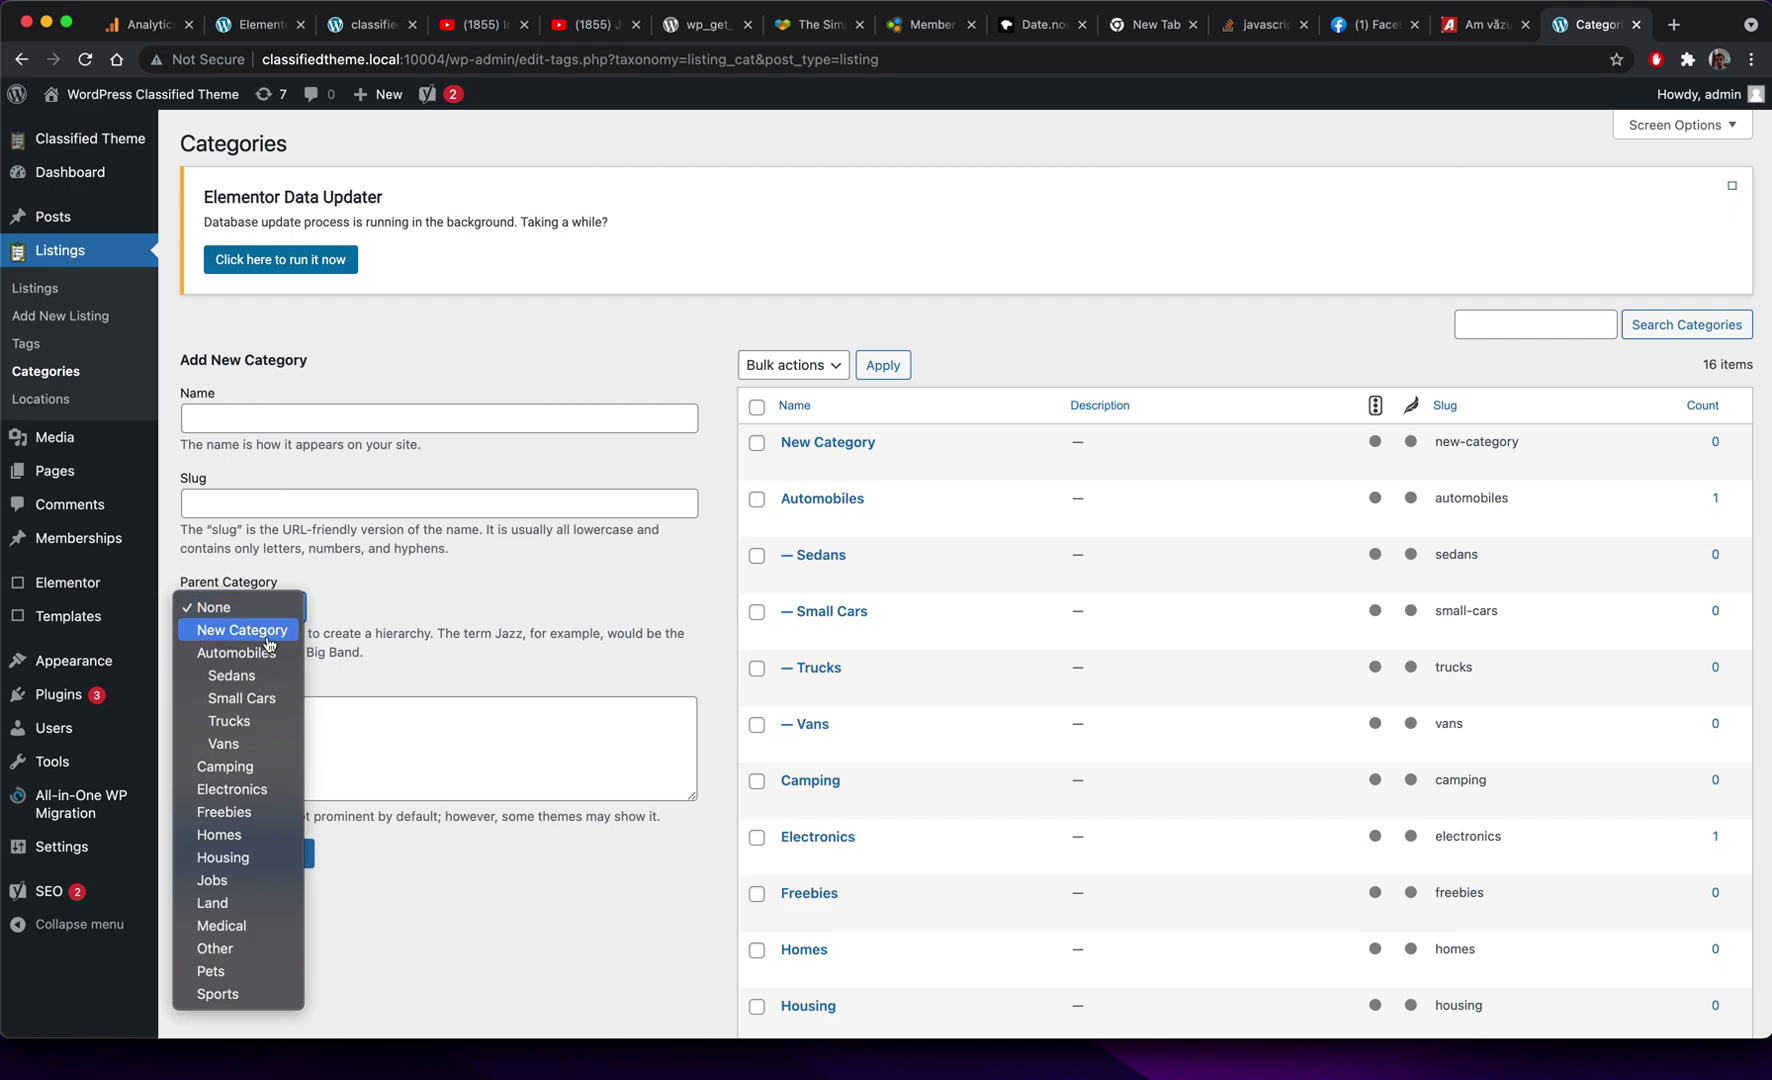
{"action": "left_click", "coordinate": [268, 633]}
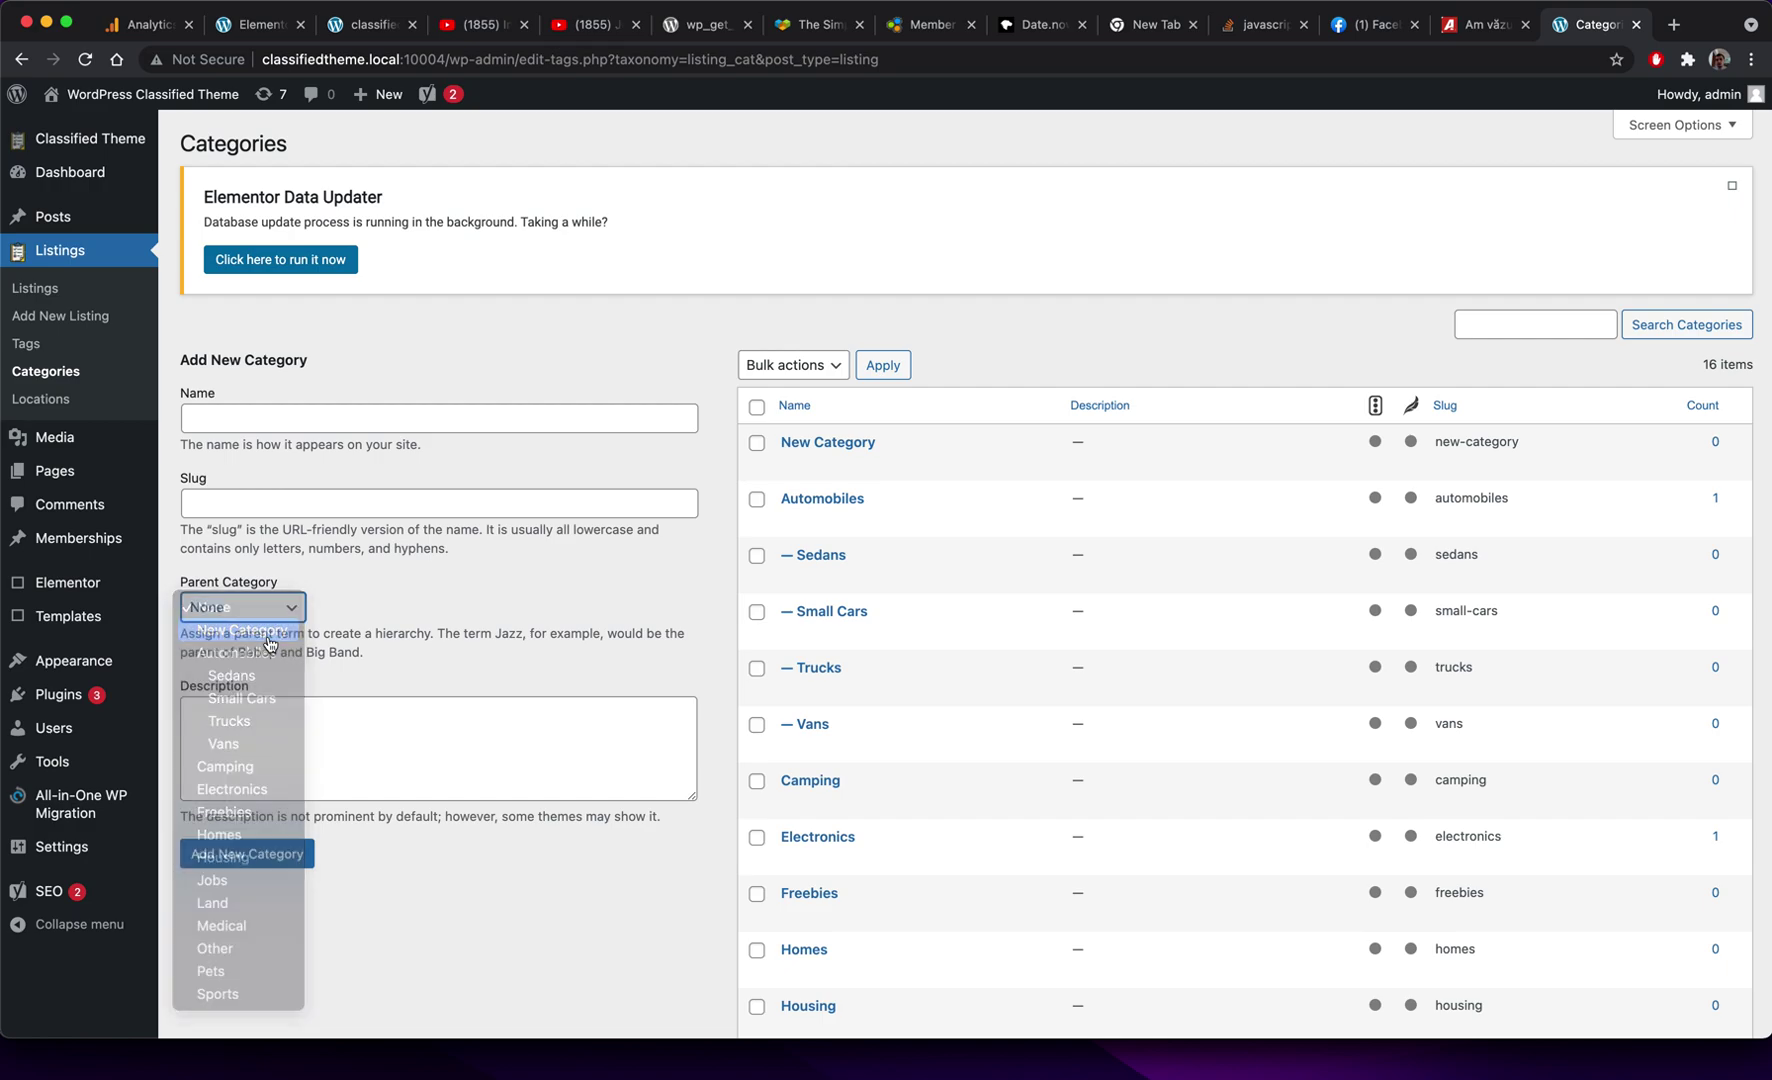
{"action": "left_click", "coordinate": [259, 419]}
{"action": "type", "text": "Sub category"}
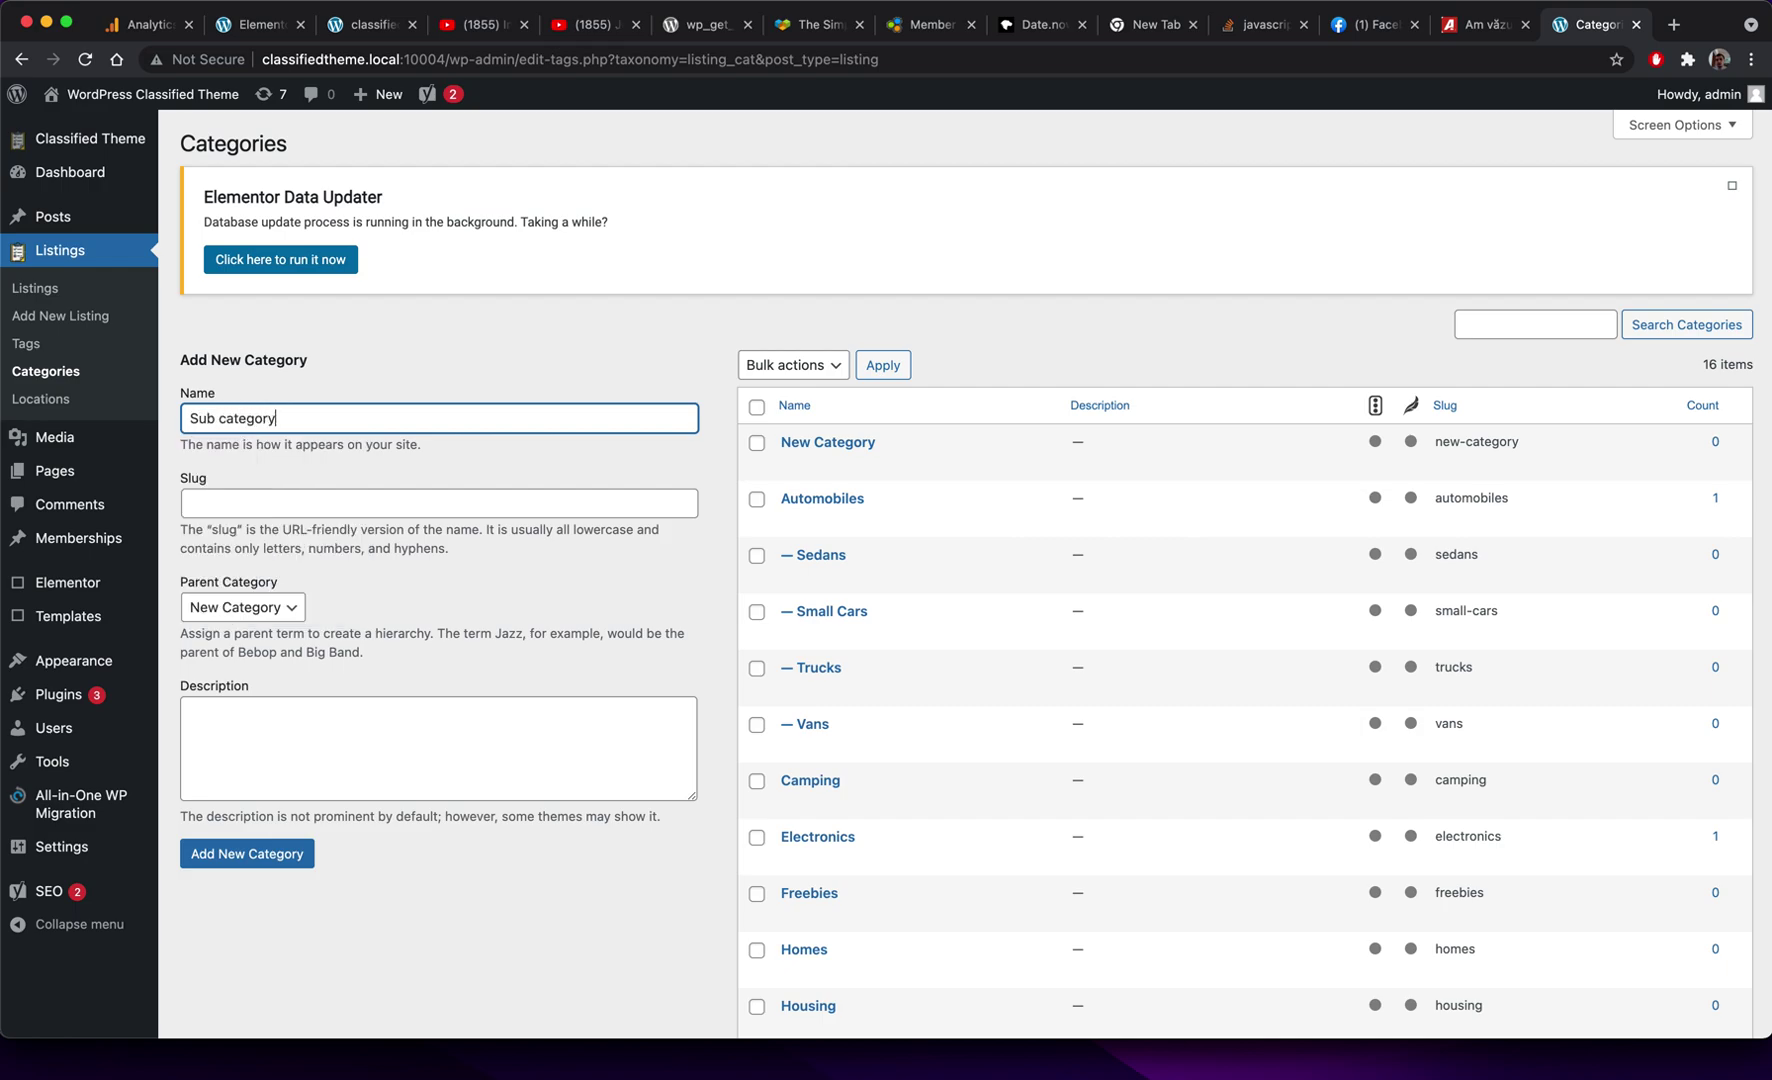
{"action": "key", "text": "Return"}
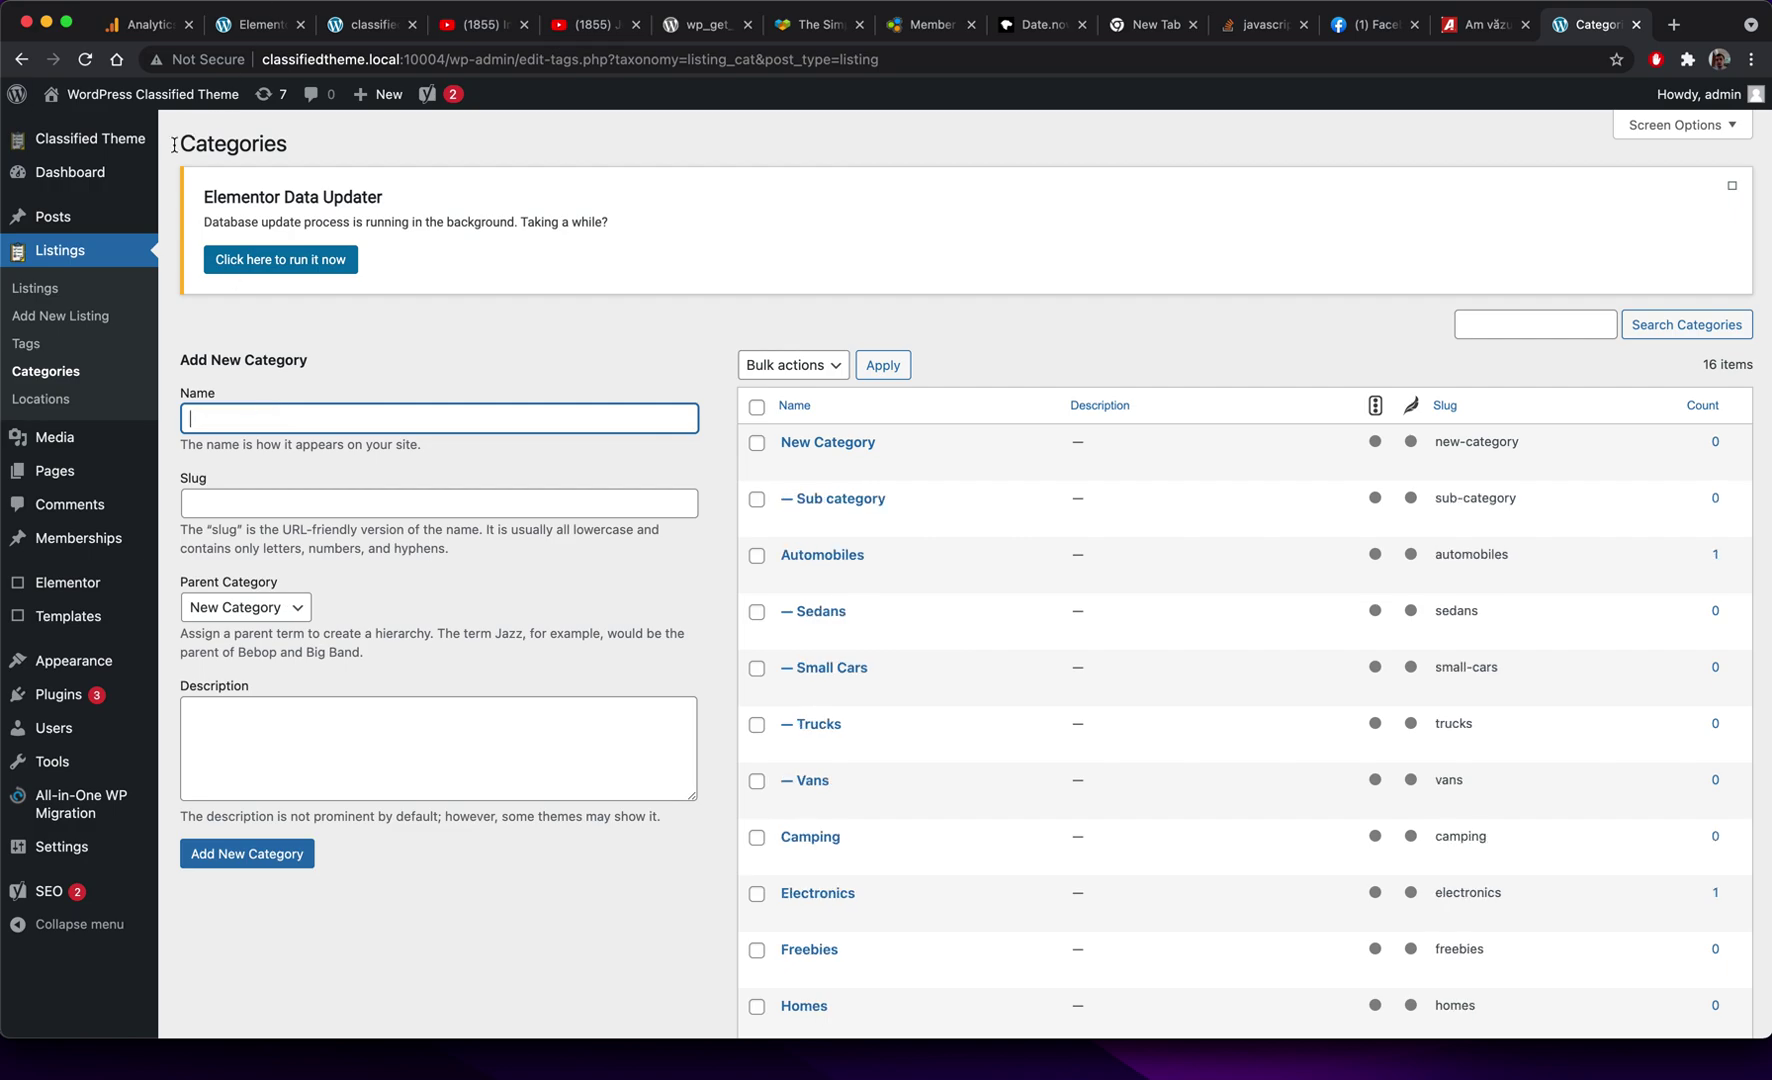
Open the site's homepage in a new tab and choose New Category in the search form's category filter.
{"action": "left_click", "coordinate": [160, 97], "text": "super"}
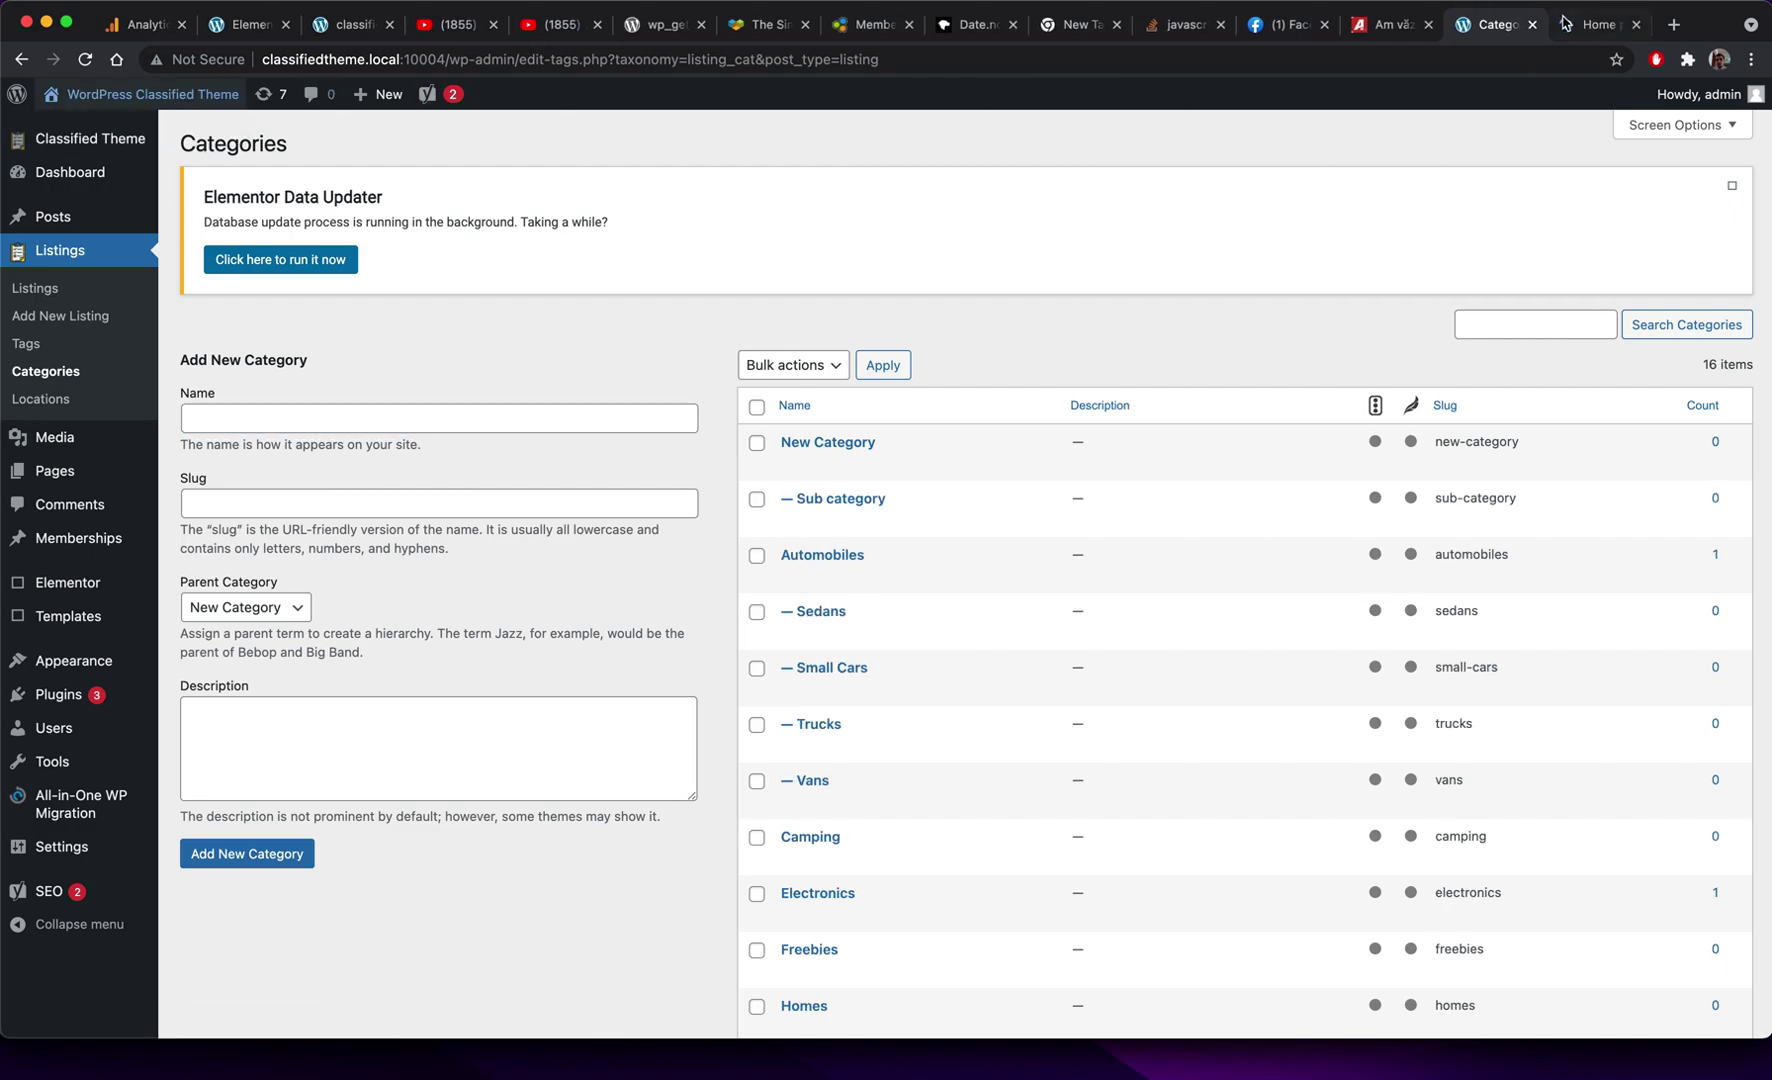
{"action": "left_click", "coordinate": [1565, 22]}
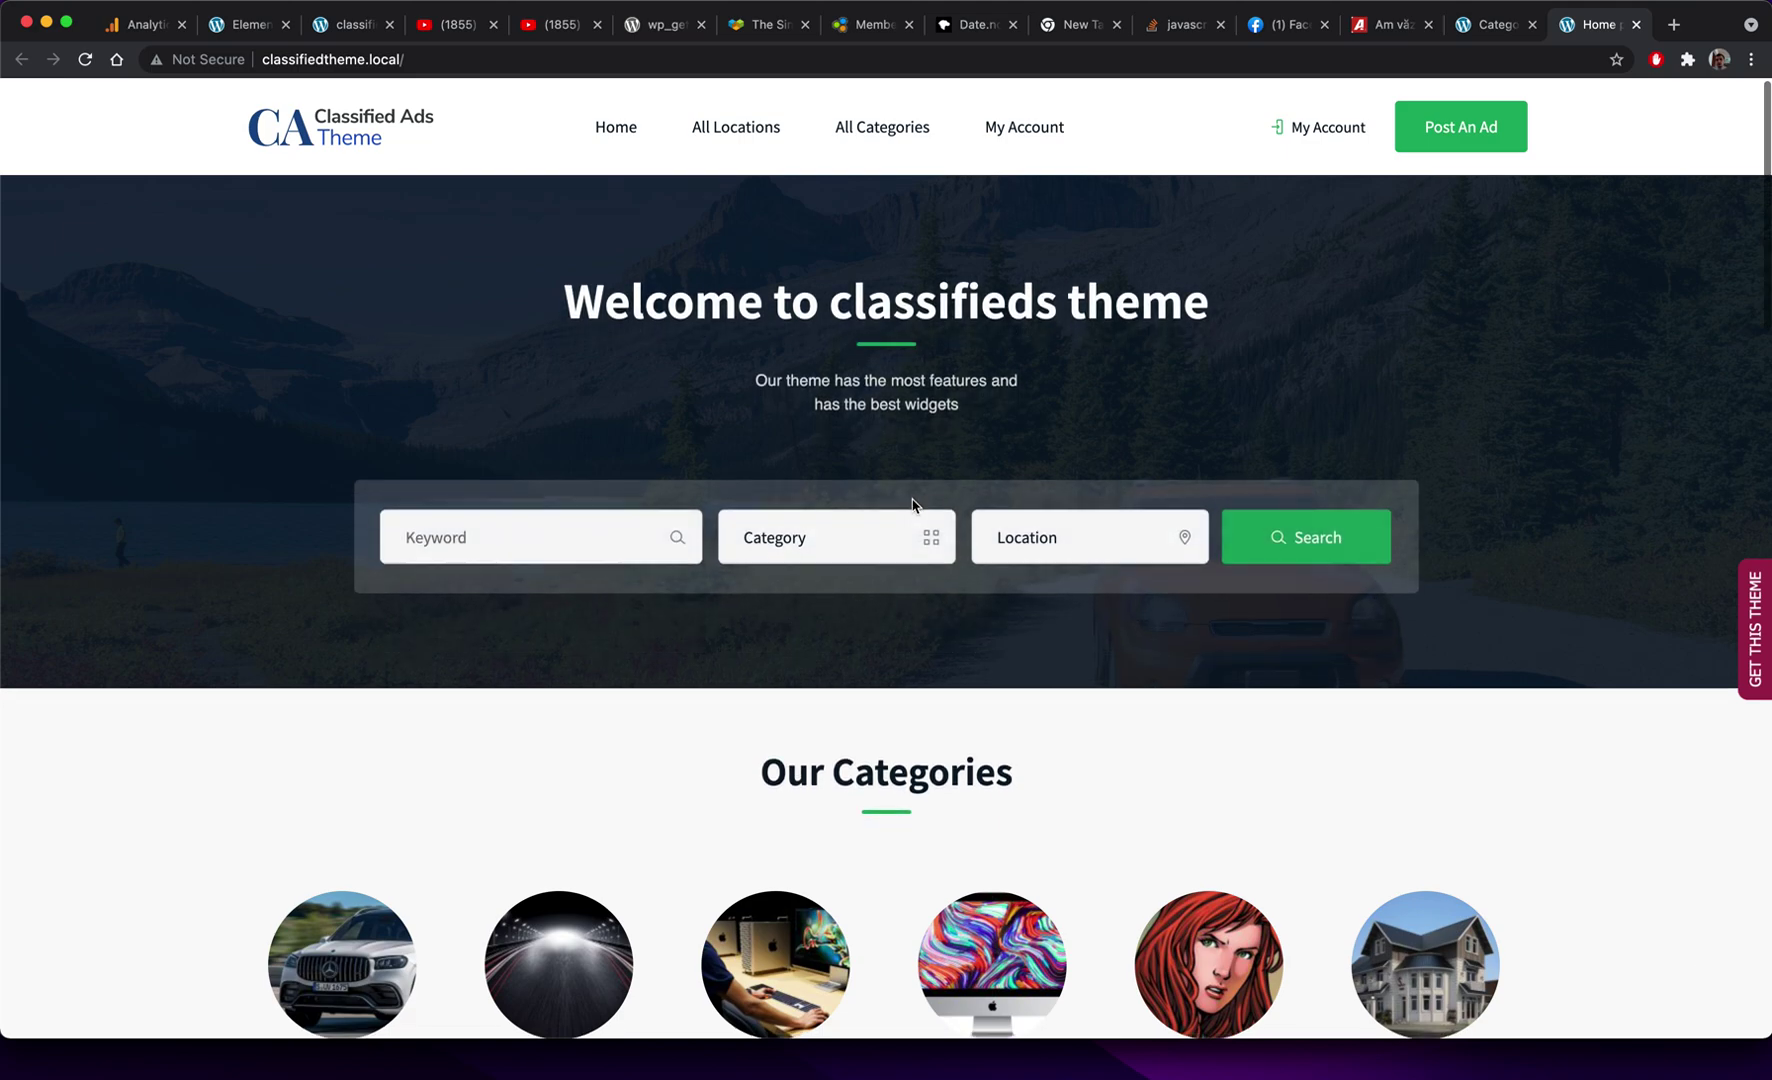
{"action": "scroll", "coordinate": [912, 503], "scroll_direction": "down", "scroll_amount": 4}
{"action": "scroll", "coordinate": [900, 470], "scroll_direction": "up", "scroll_amount": 1}
{"action": "left_click", "coordinate": [880, 385]}
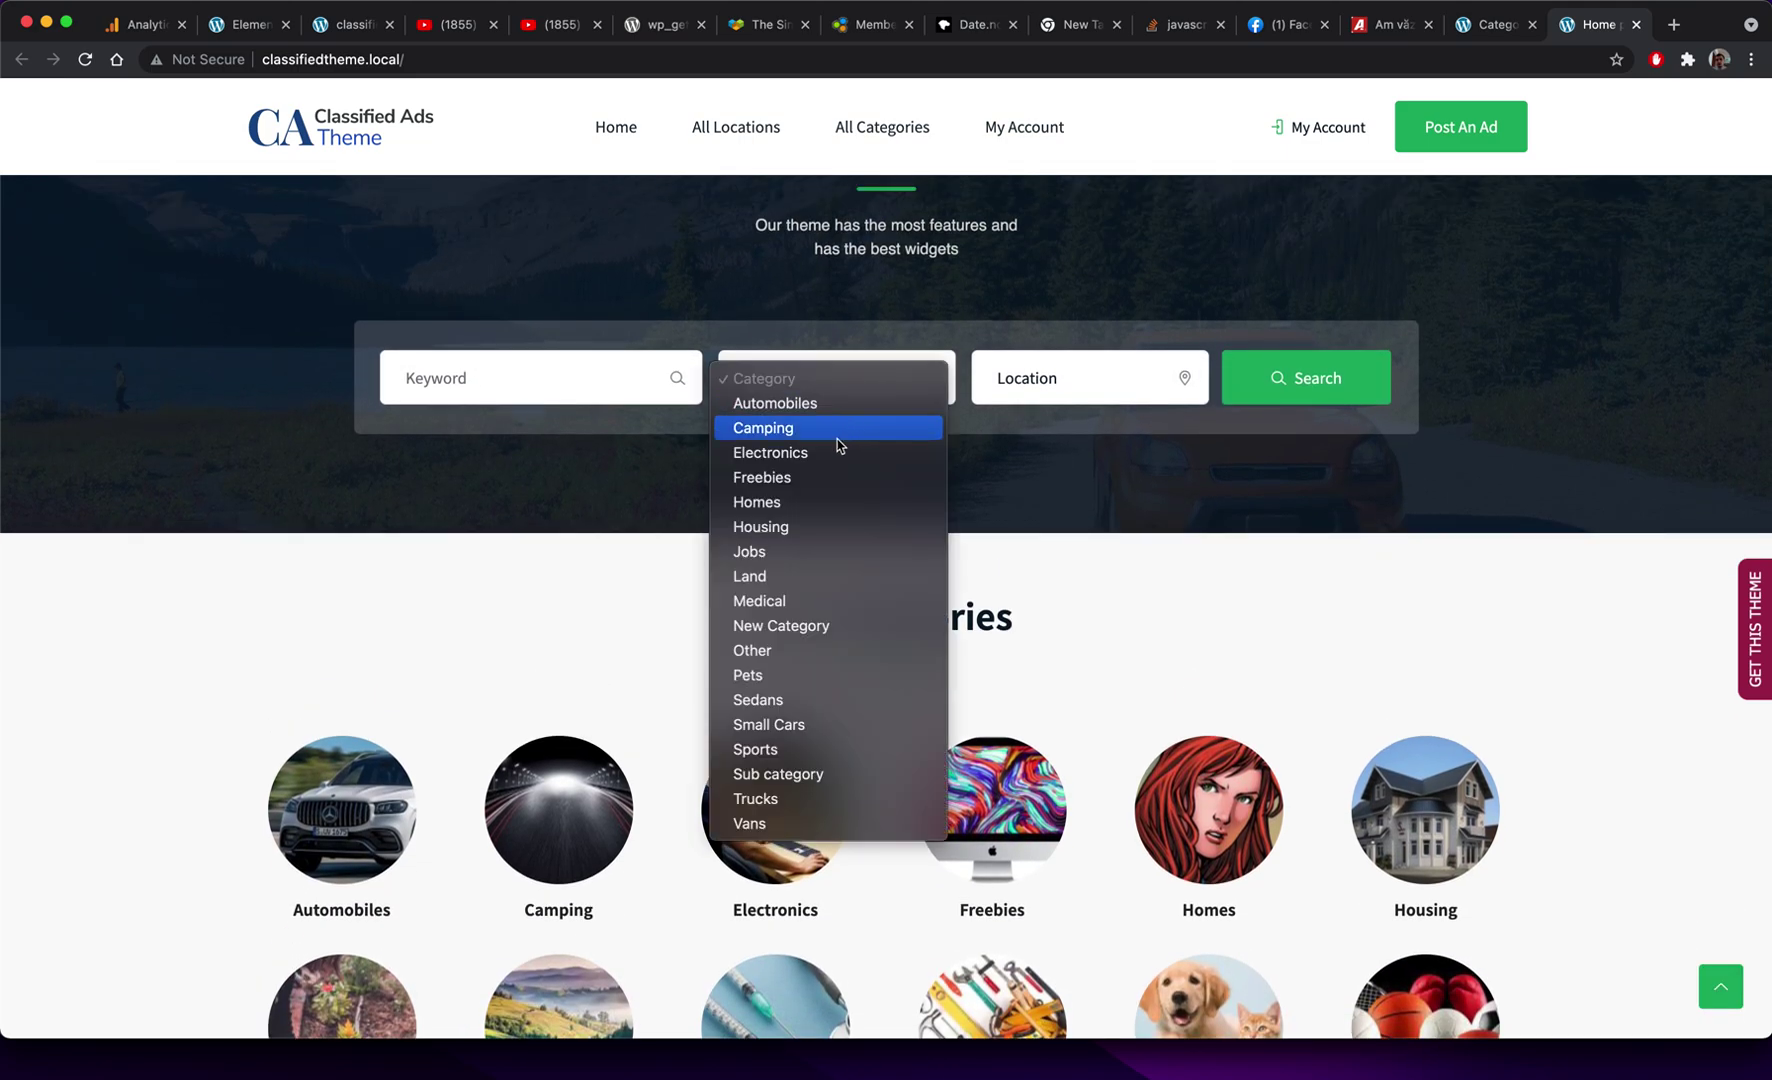
{"action": "left_click", "coordinate": [806, 624]}
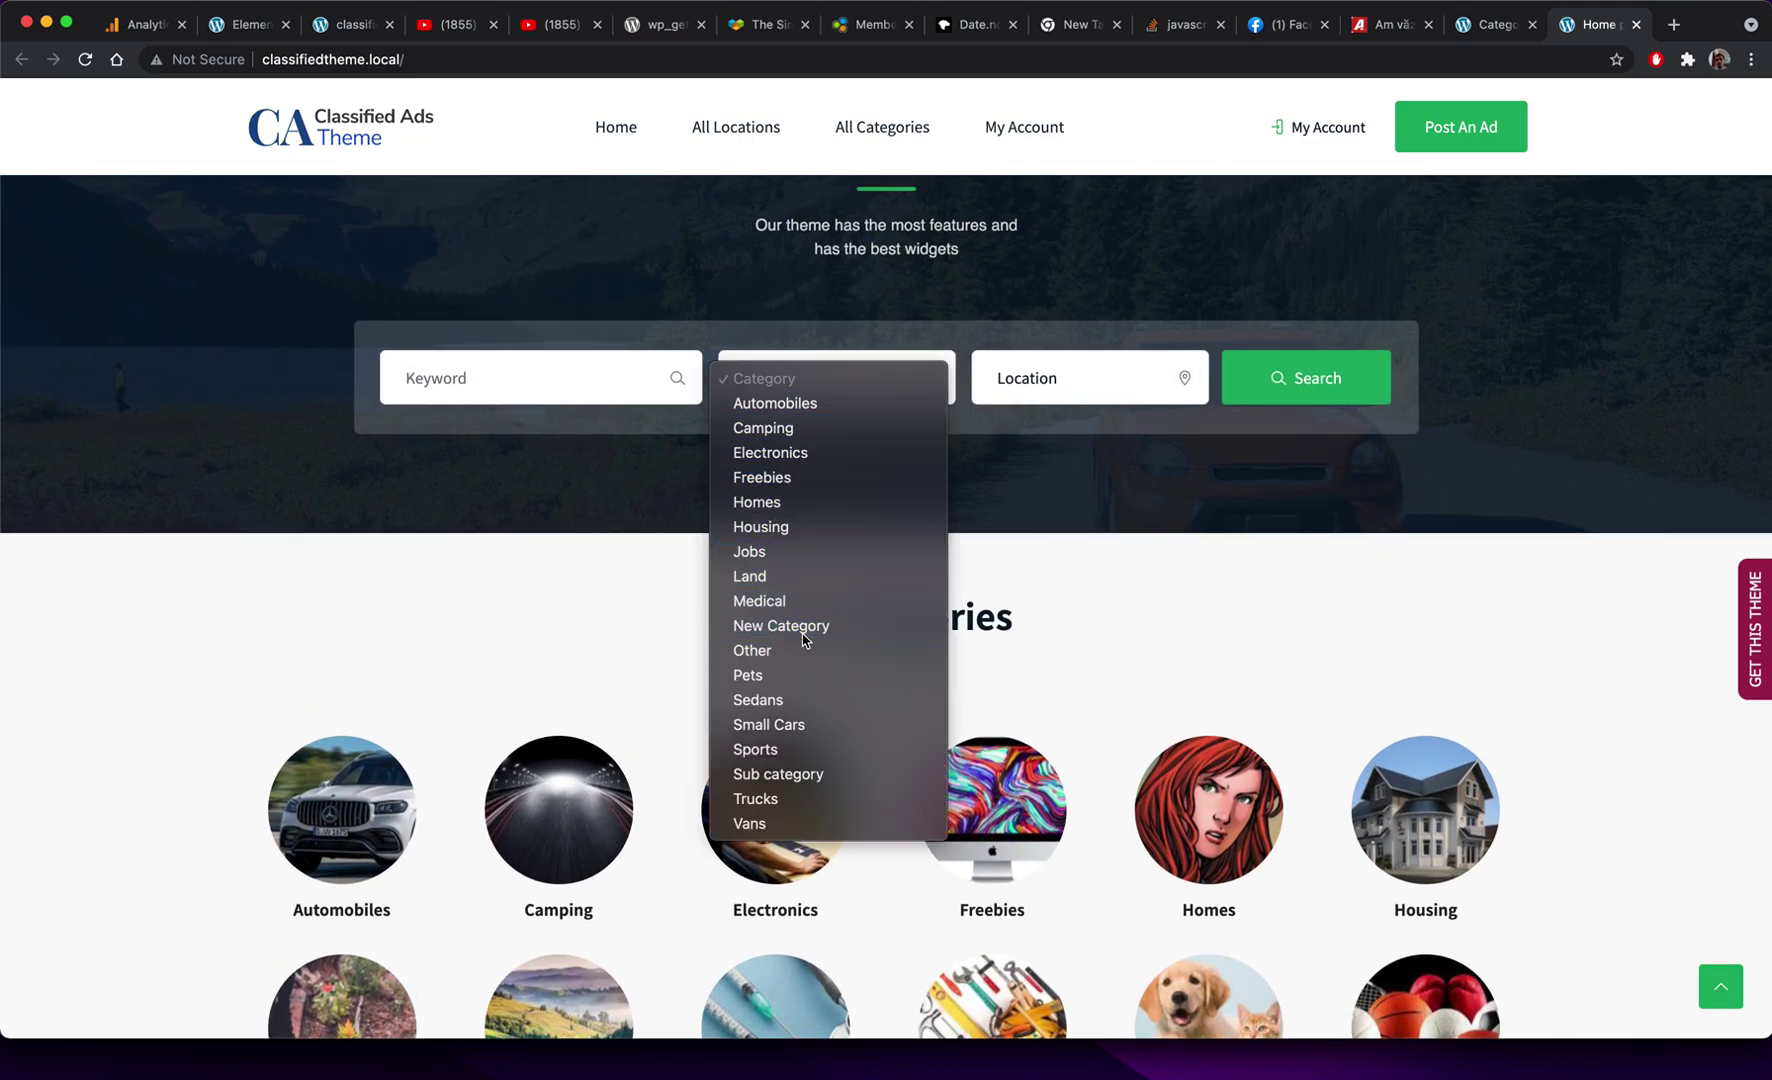
Check the homepage's category image grid and category list, expanding New Category to inspect its subcategories.
{"action": "scroll", "coordinate": [806, 393], "scroll_direction": "down", "scroll_amount": 5}
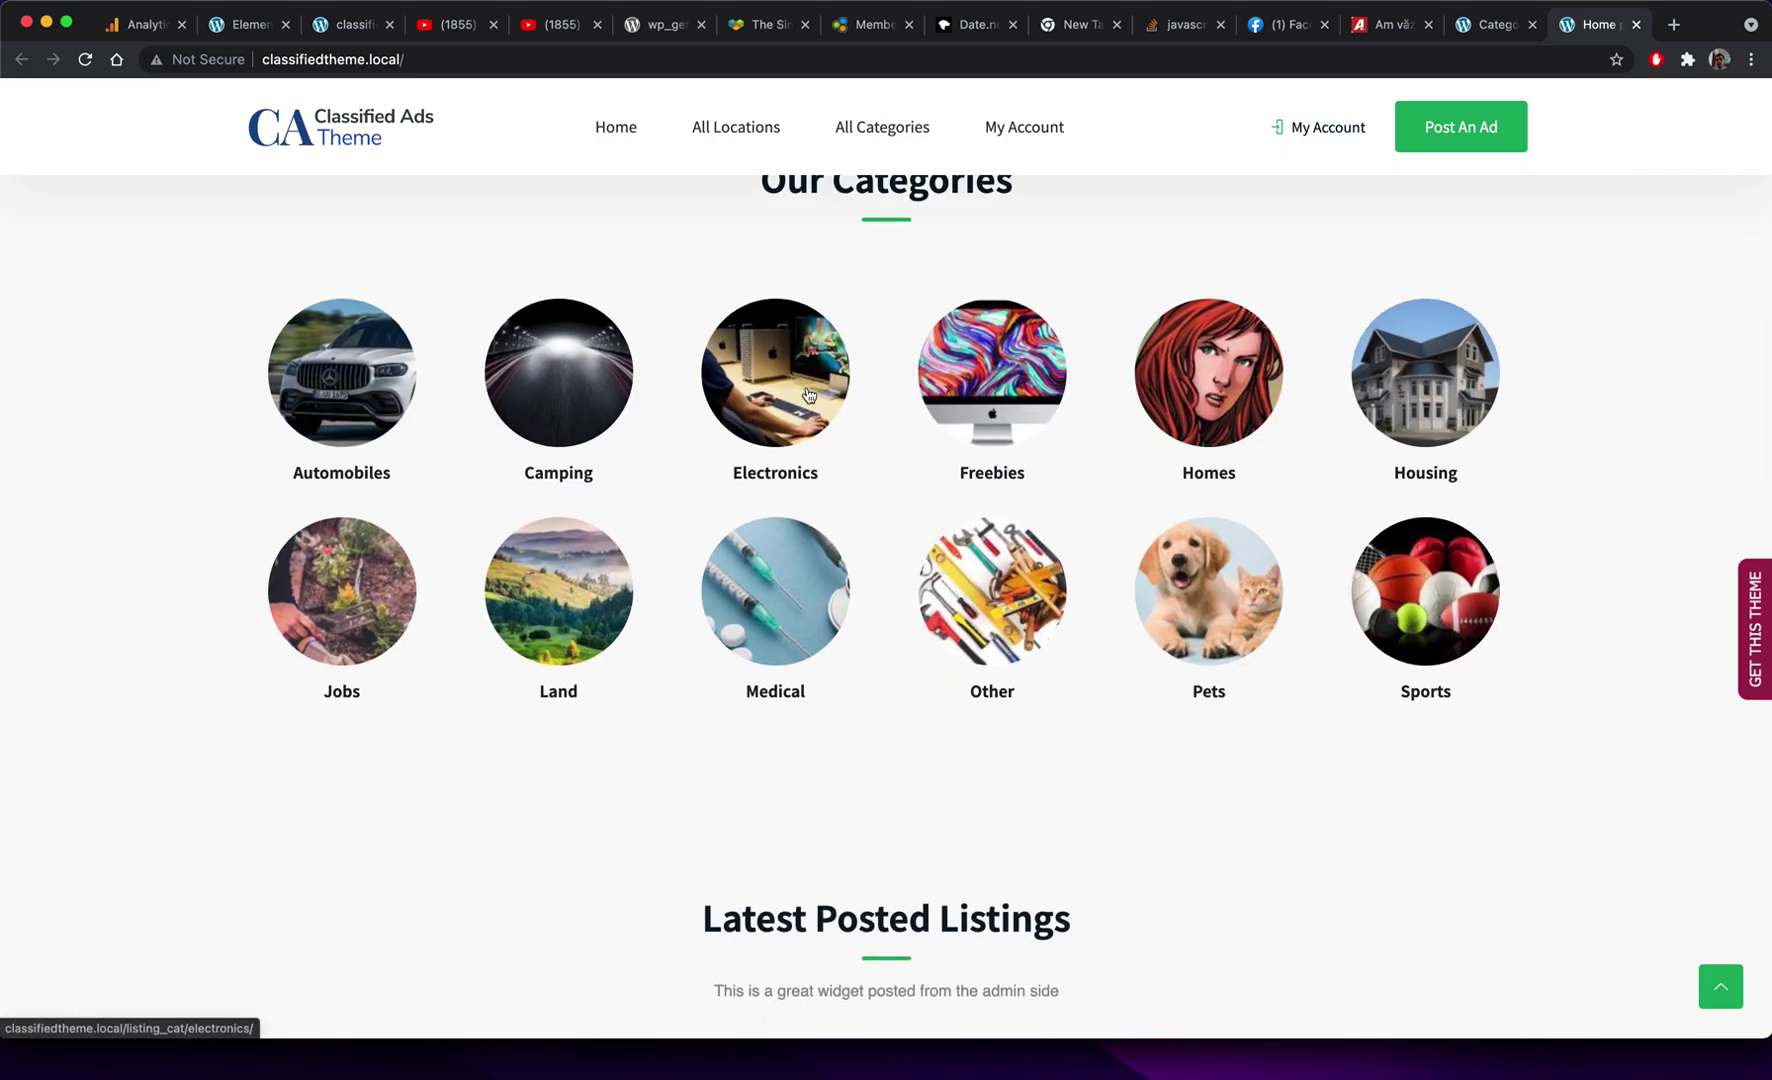
{"action": "scroll", "coordinate": [808, 393], "scroll_direction": "down", "scroll_amount": 1}
{"action": "scroll", "coordinate": [980, 410], "scroll_direction": "up", "scroll_amount": 2}
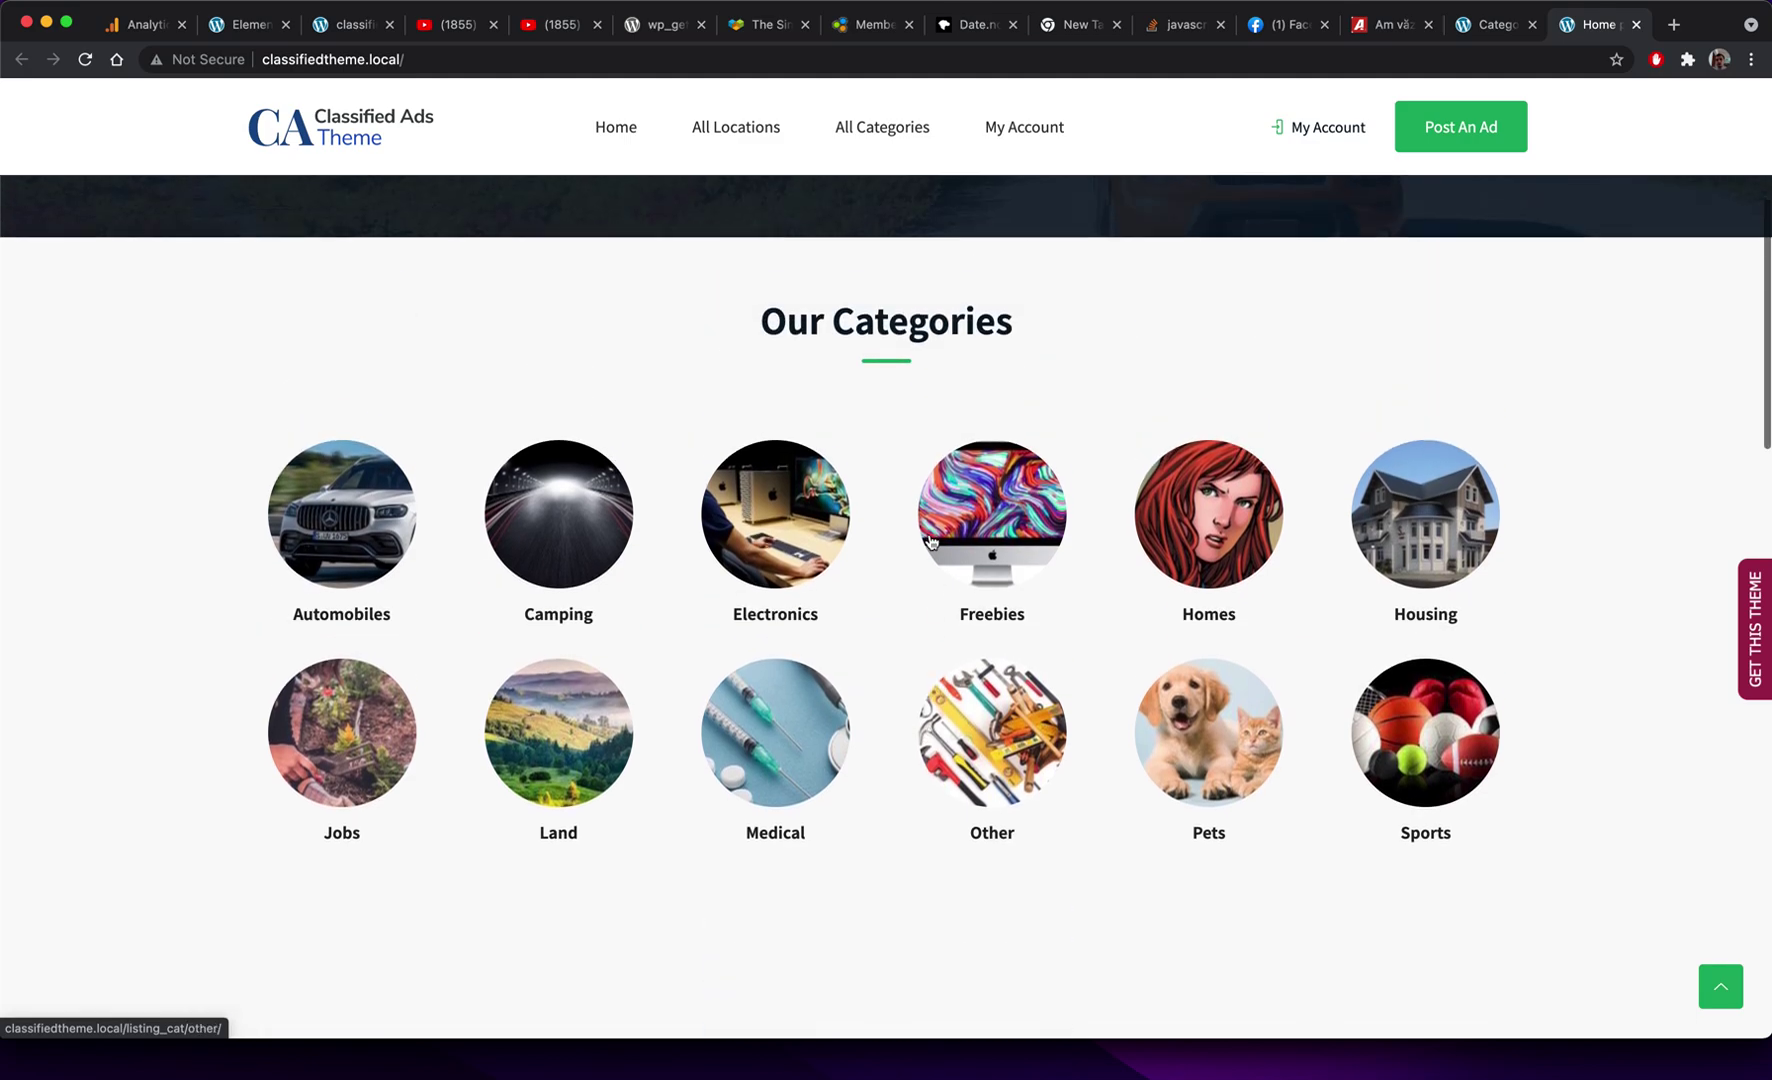
{"action": "scroll", "coordinate": [906, 330], "scroll_direction": "down", "scroll_amount": 15}
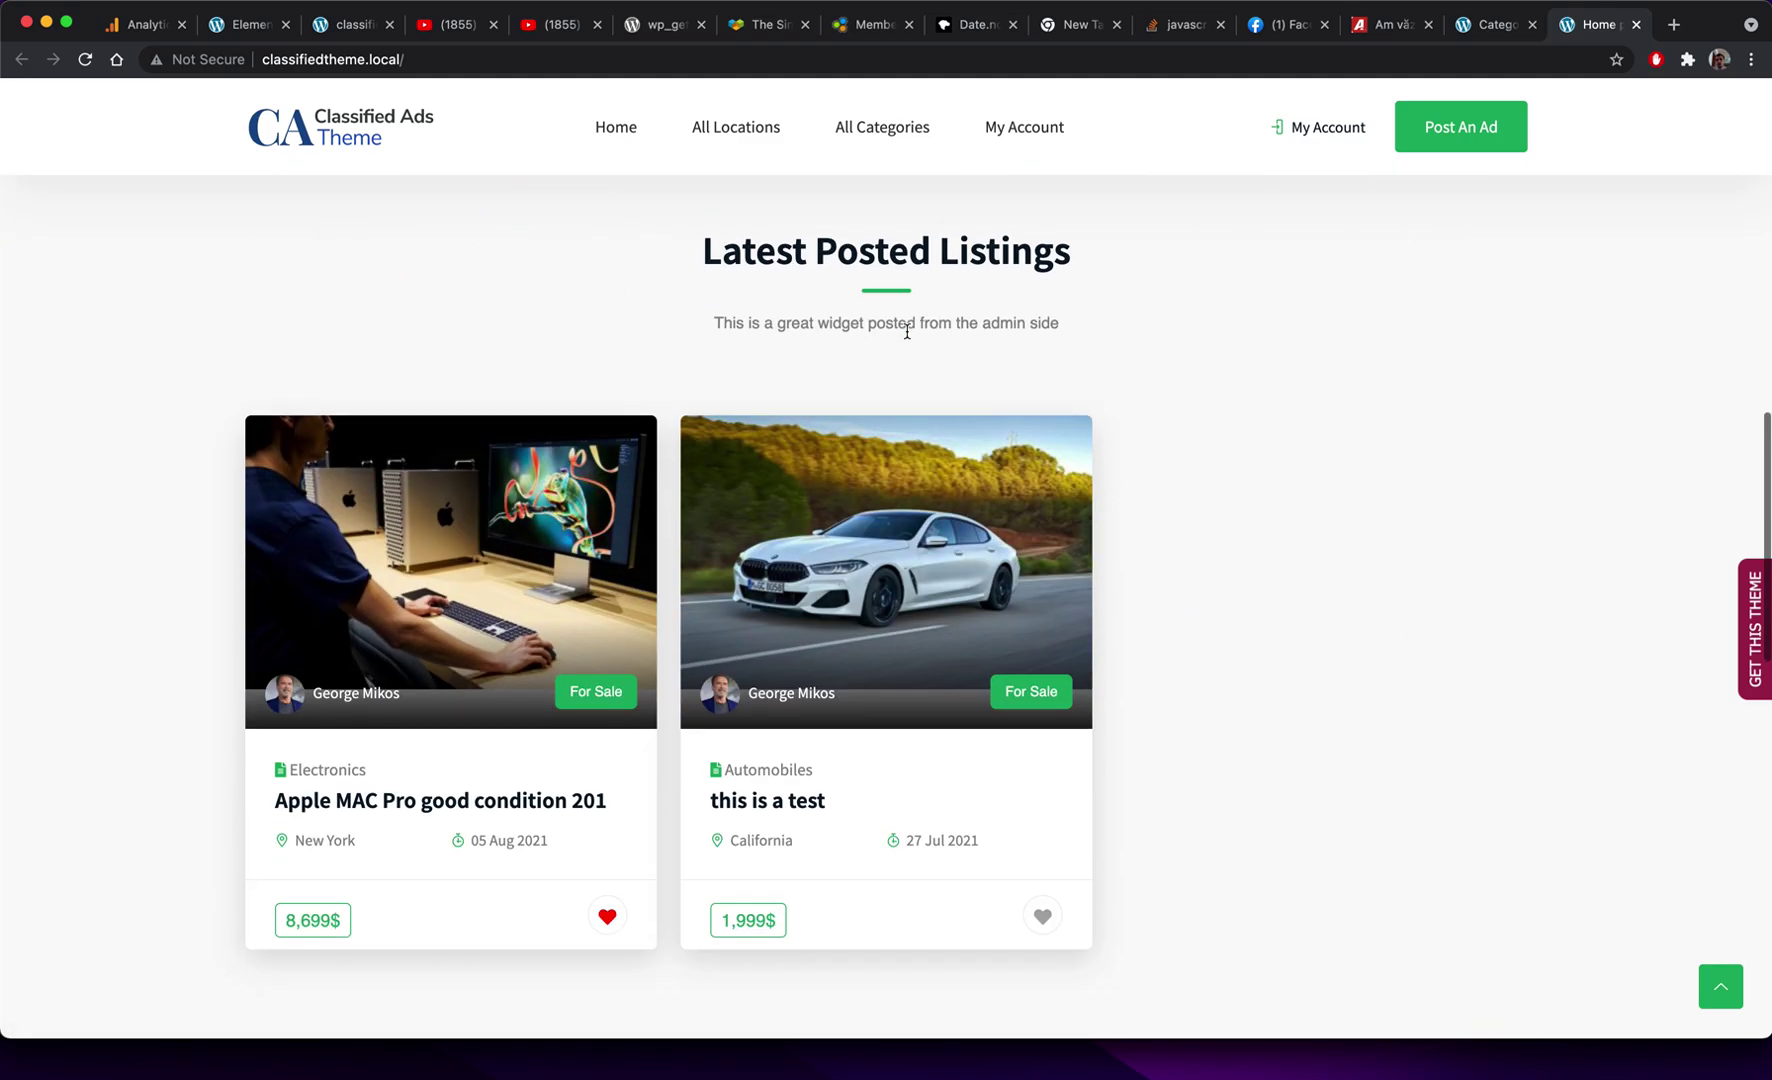
{"action": "scroll", "coordinate": [907, 337], "scroll_direction": "down", "scroll_amount": 2}
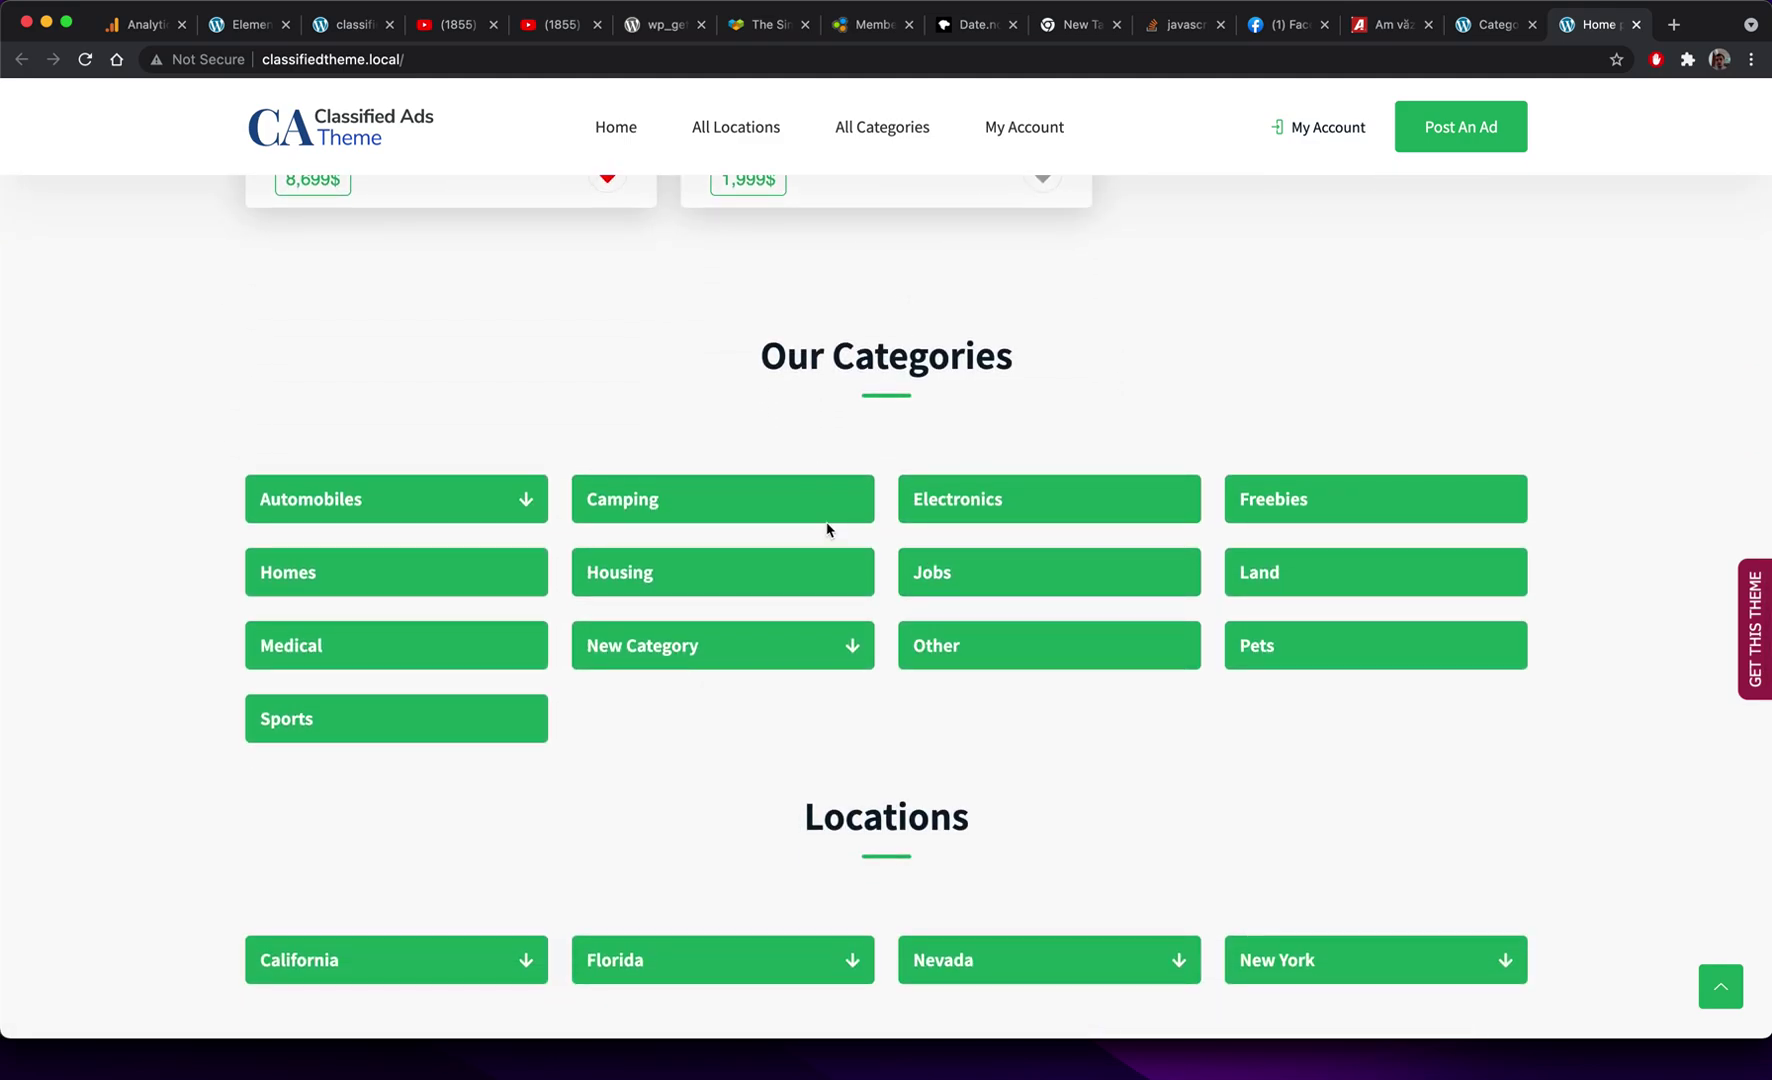
{"action": "left_click", "coordinate": [861, 651]}
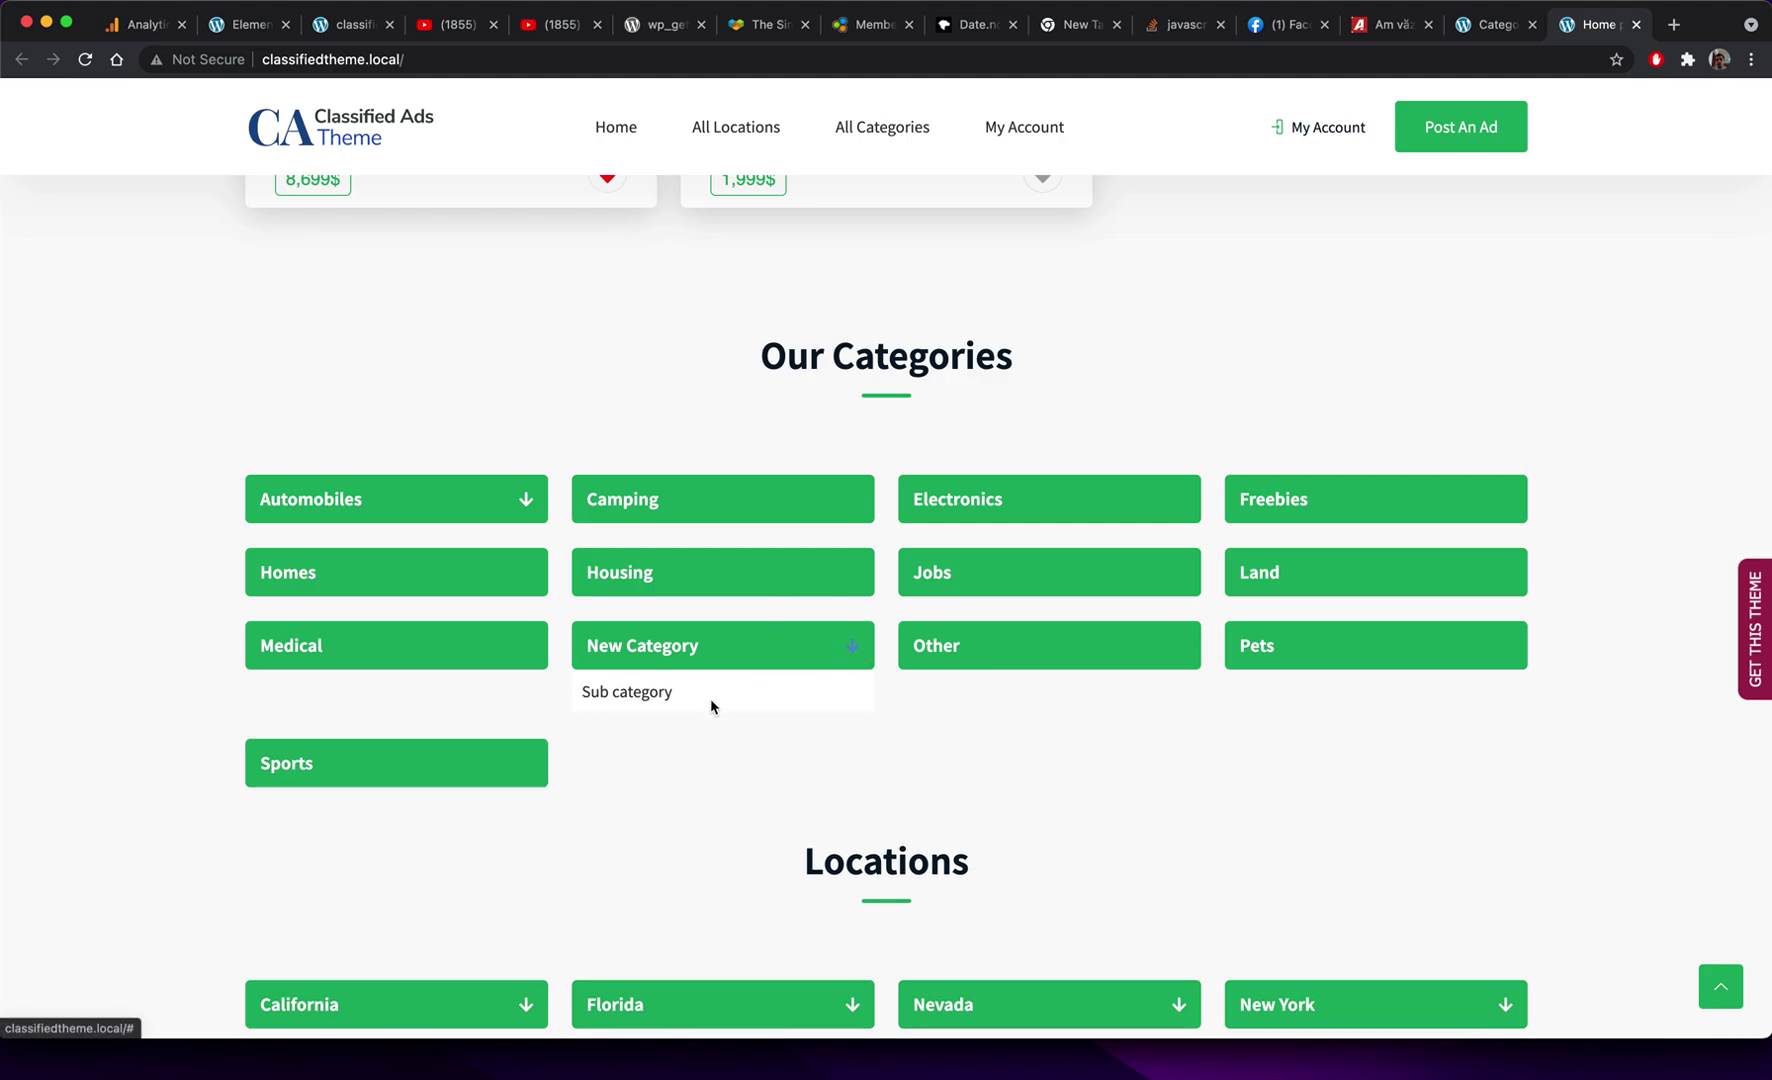
{"action": "scroll", "coordinate": [900, 313], "scroll_direction": "up", "scroll_amount": 15}
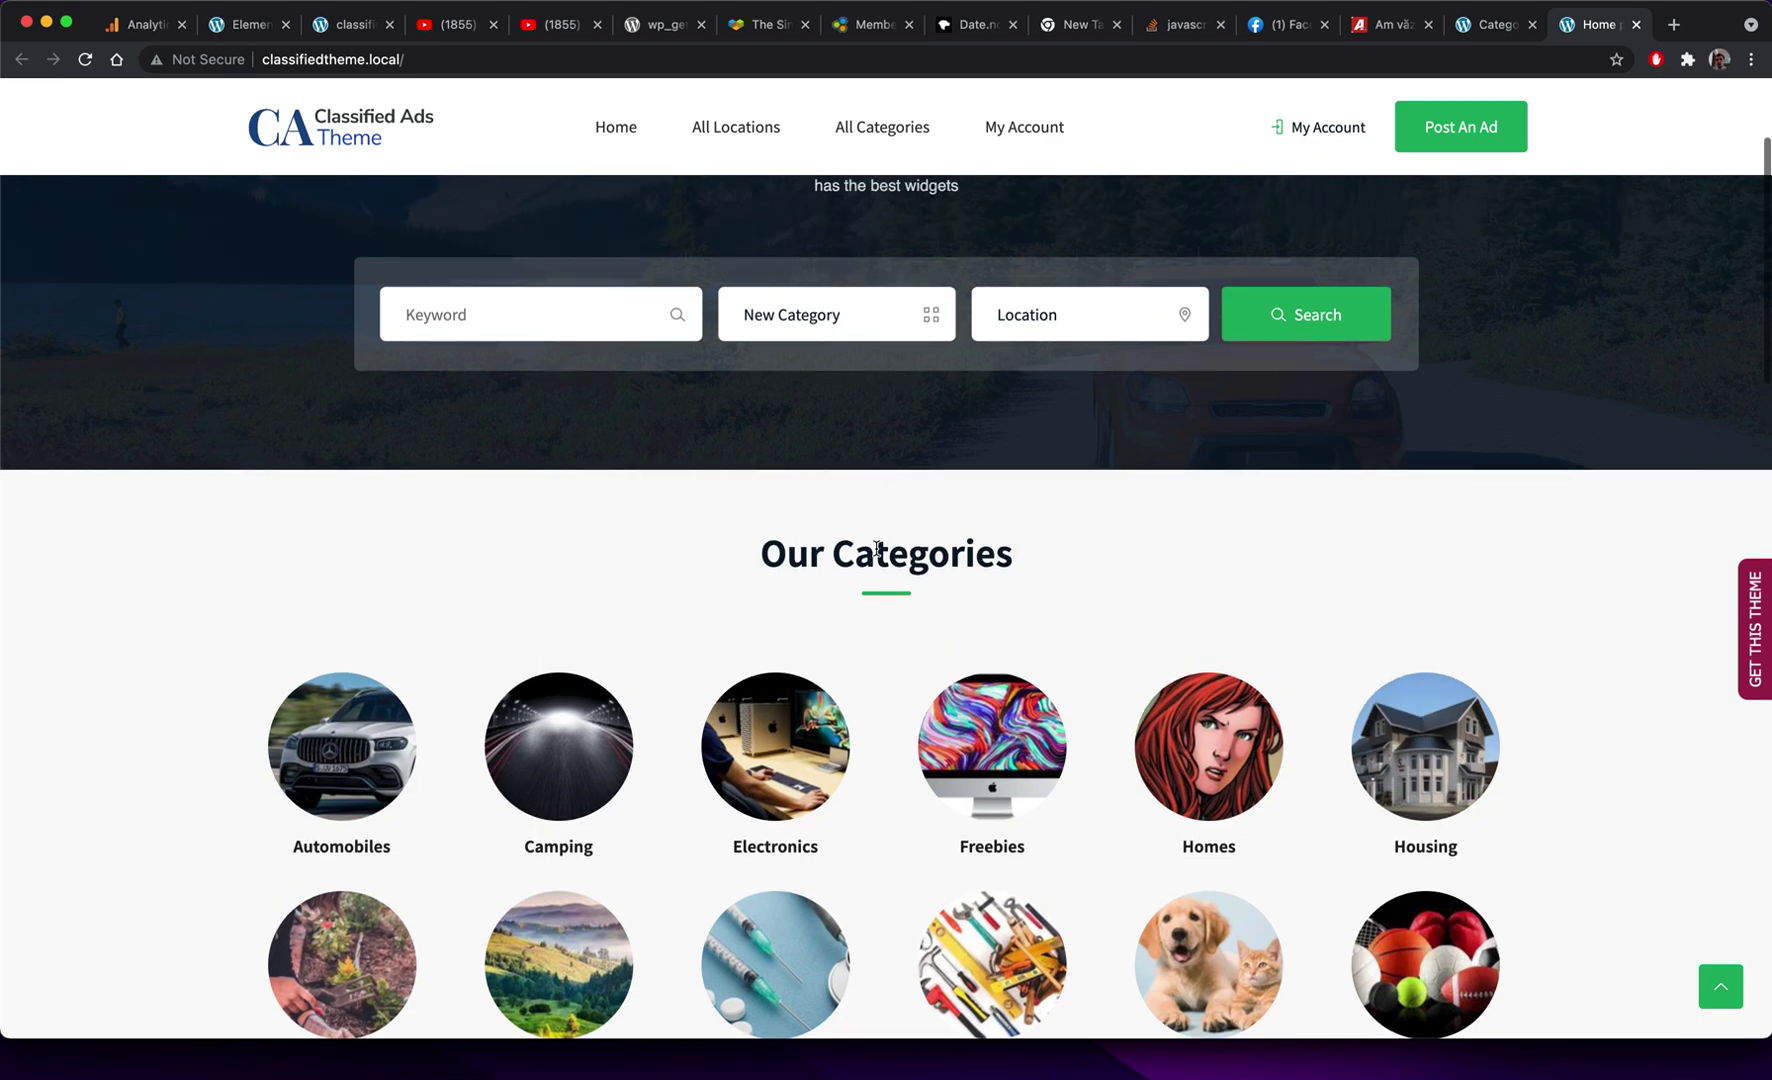
{"action": "scroll", "coordinate": [878, 554], "scroll_direction": "down", "scroll_amount": 2}
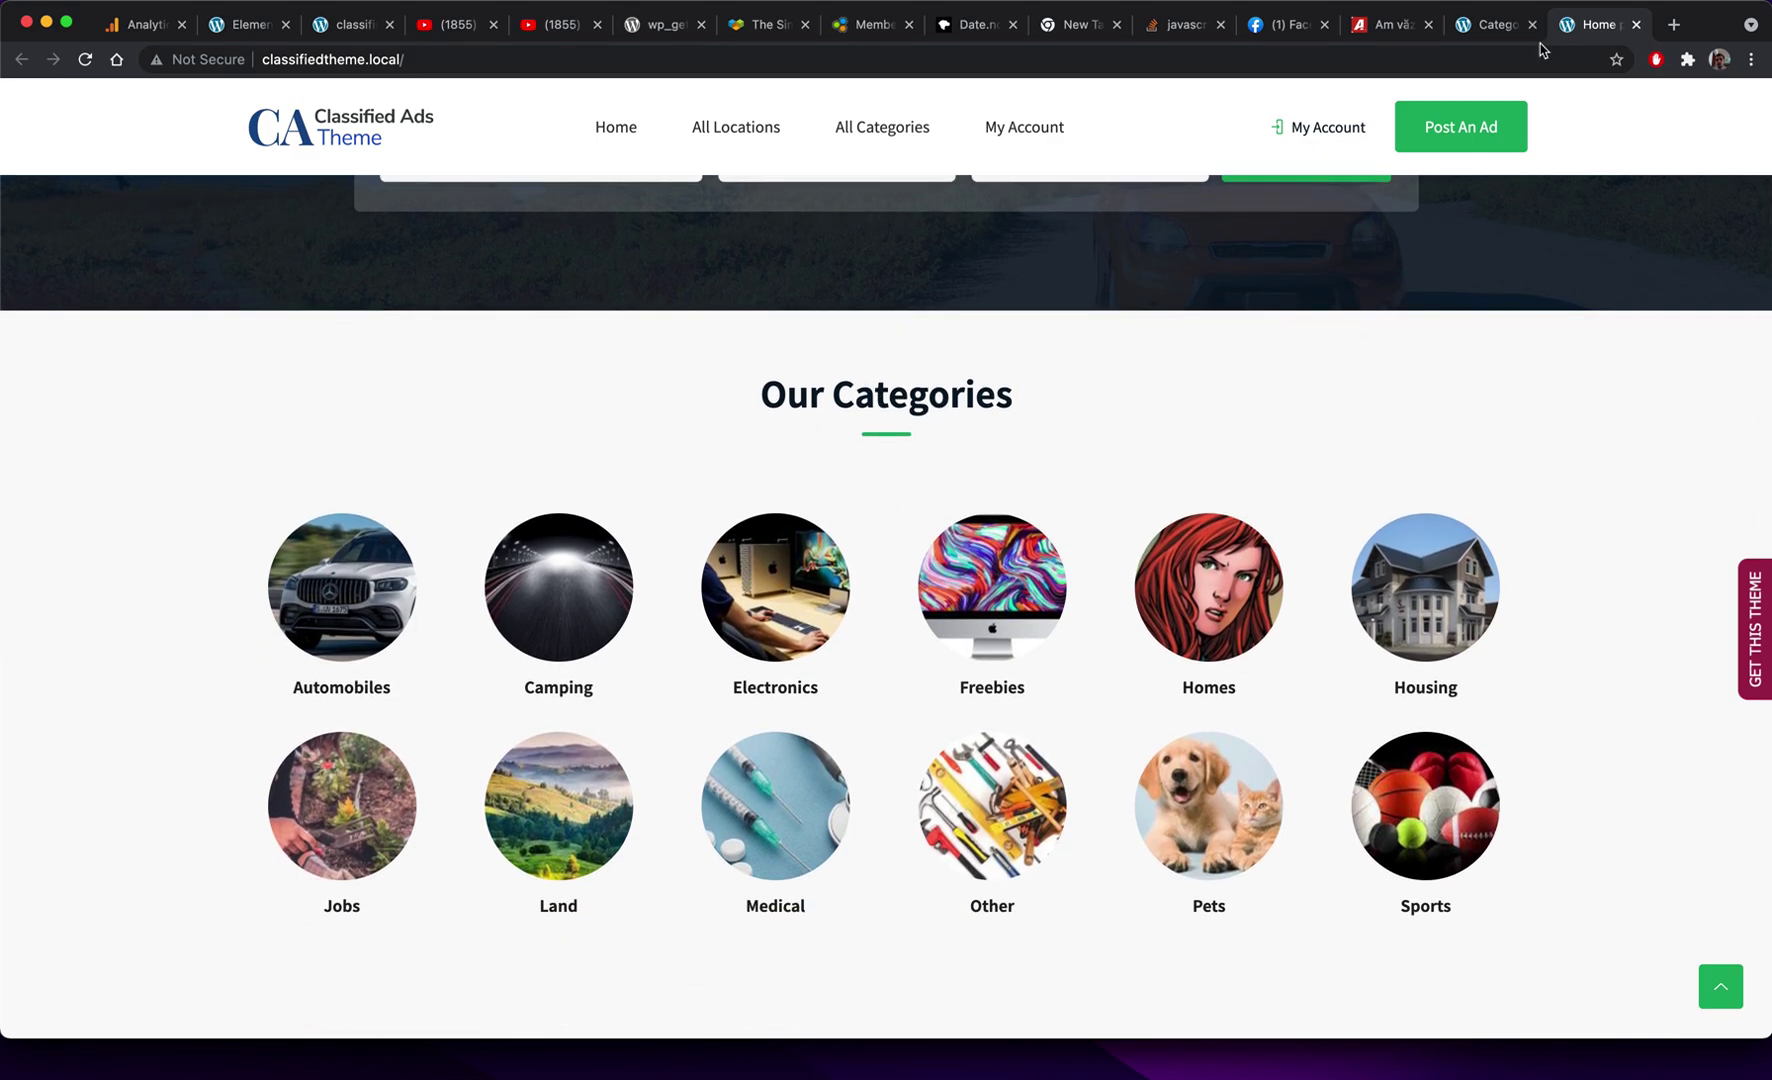
Return to the admin tab and open the Category Images settings of the Classified Theme.
{"action": "left_click", "coordinate": [1495, 24]}
{"action": "mouse_move", "coordinate": [139, 147]}
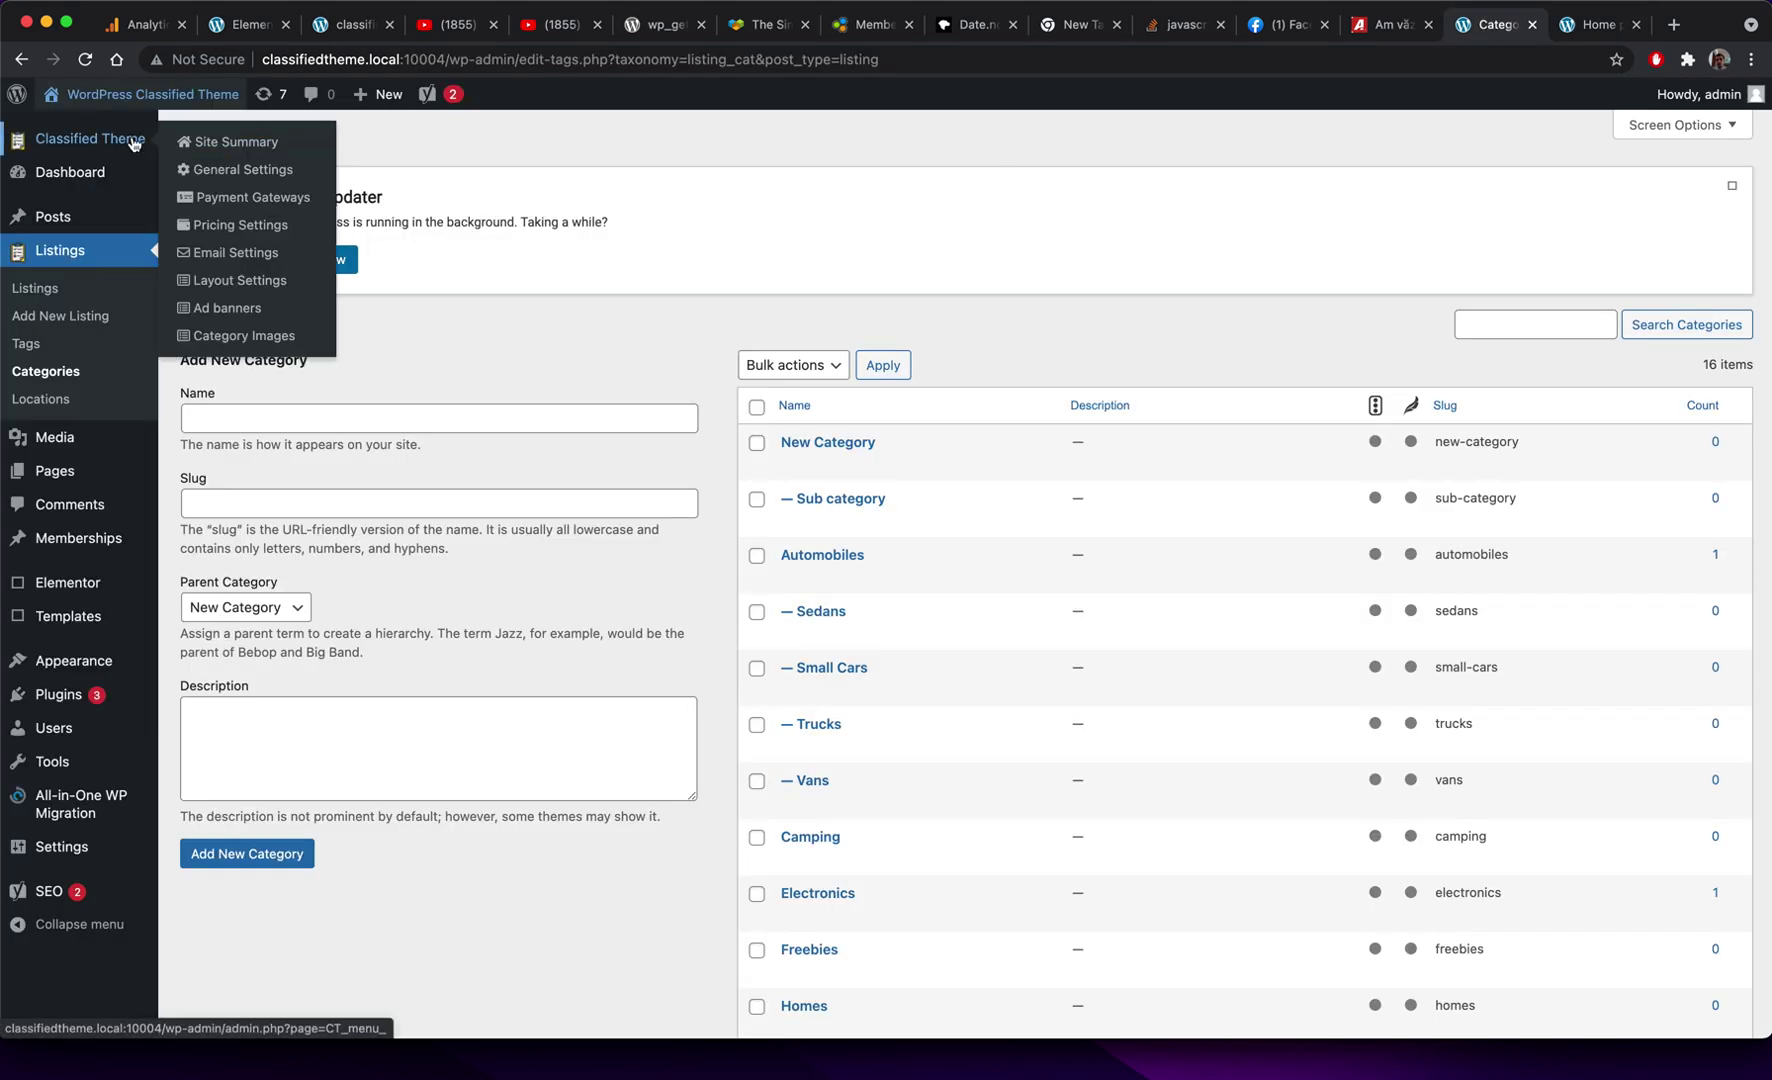
{"action": "left_click", "coordinate": [266, 349]}
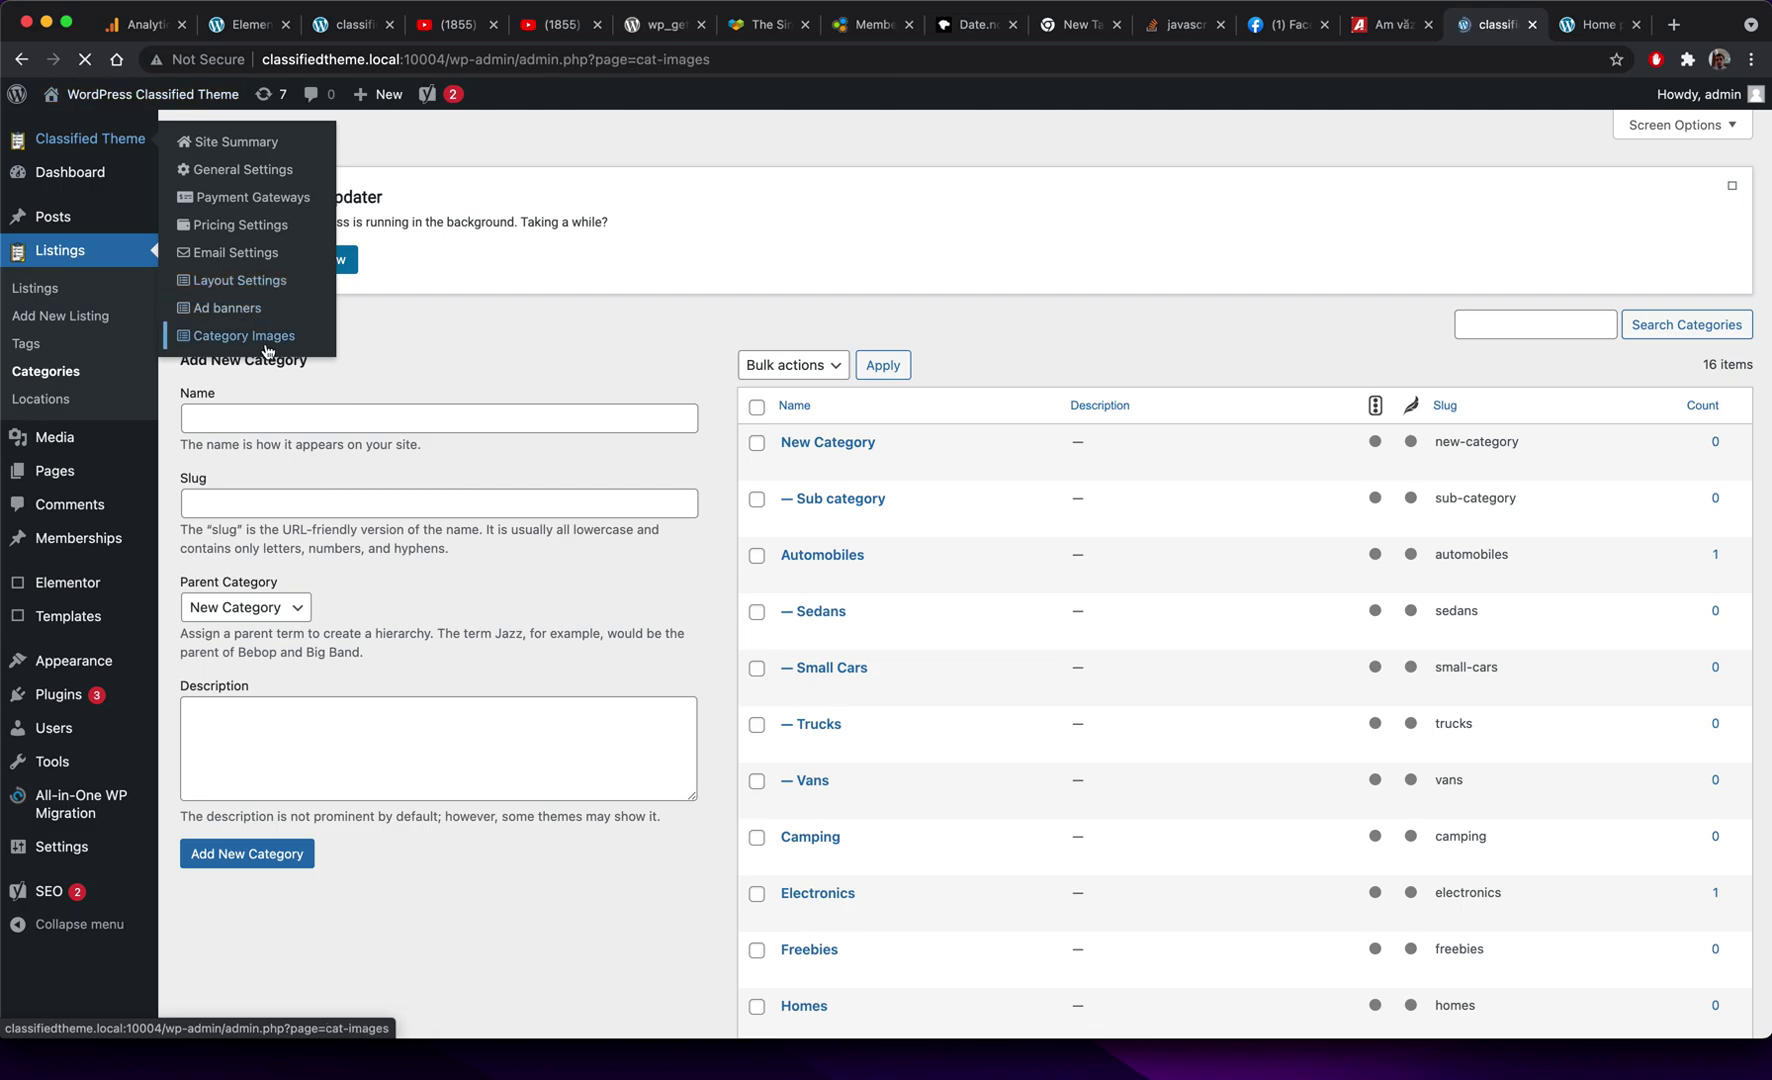
{"action": "scroll", "coordinate": [484, 417], "scroll_direction": "down", "scroll_amount": 3}
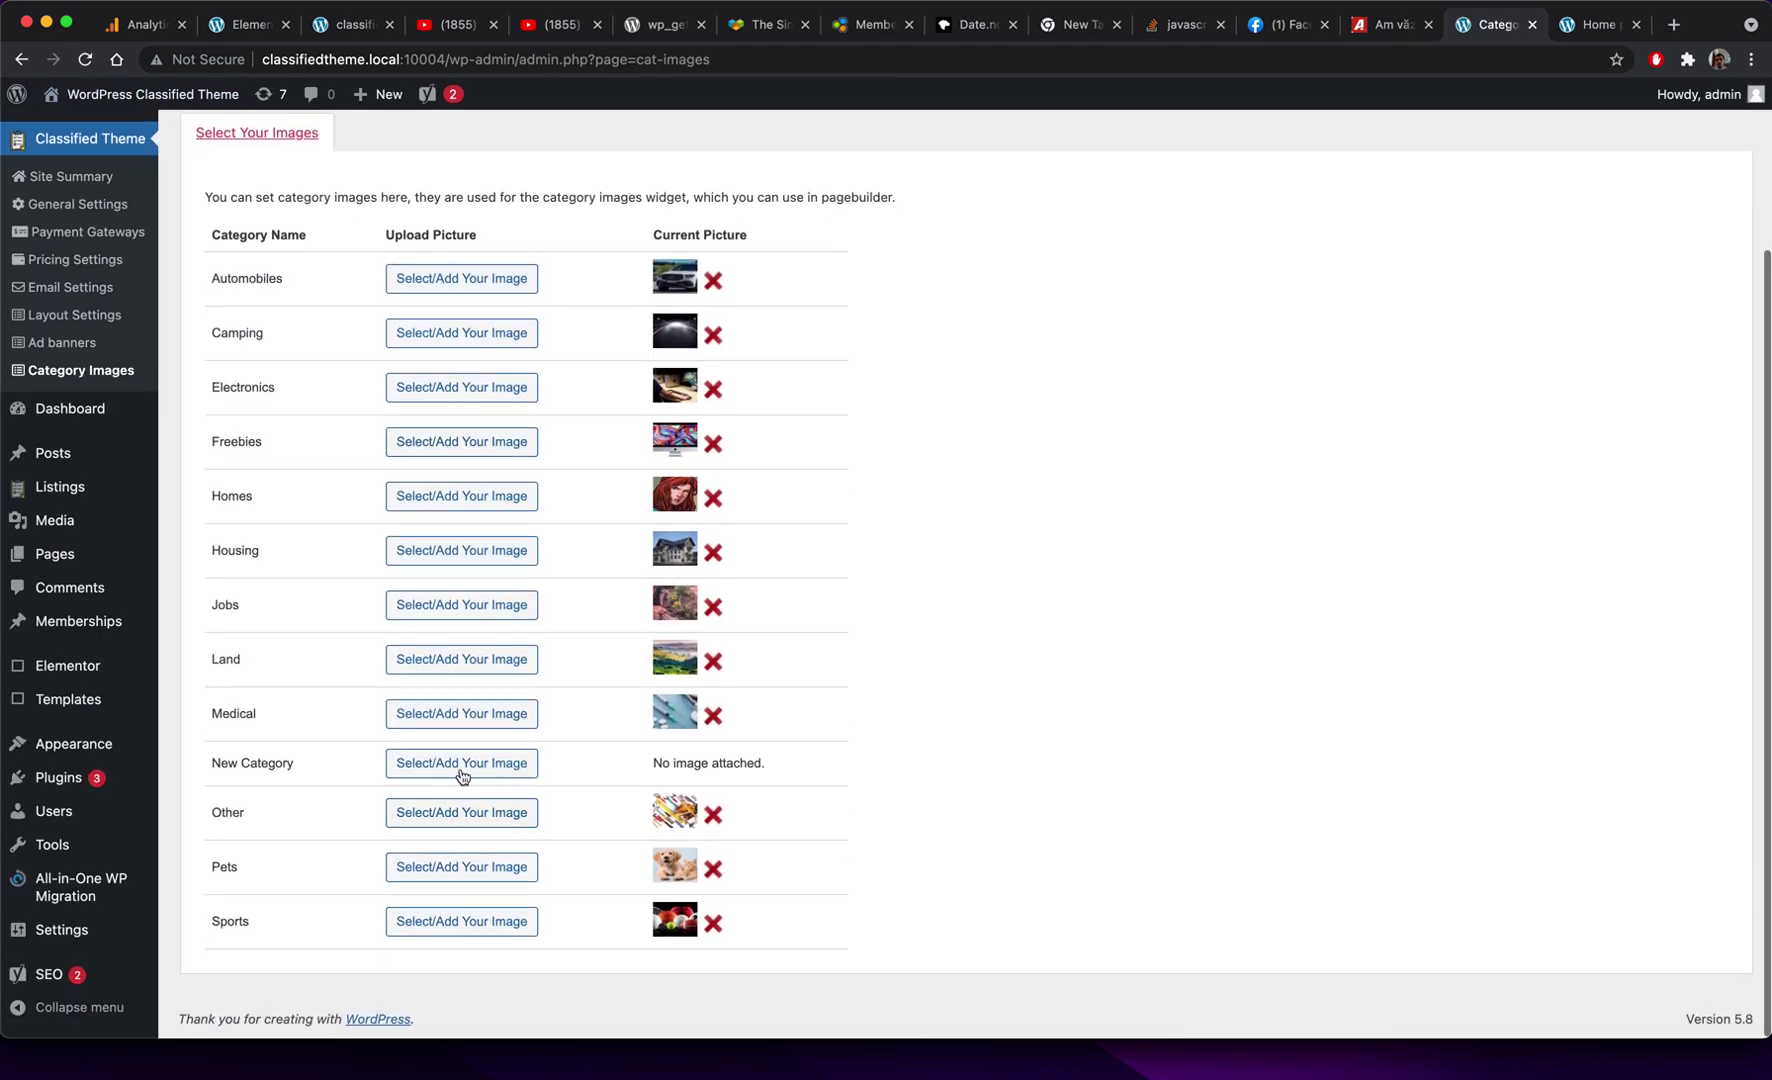
Try to set DA-Keynote-02.jpg from the media library as the New Category image, and reload the category images page.
{"action": "left_click", "coordinate": [462, 764]}
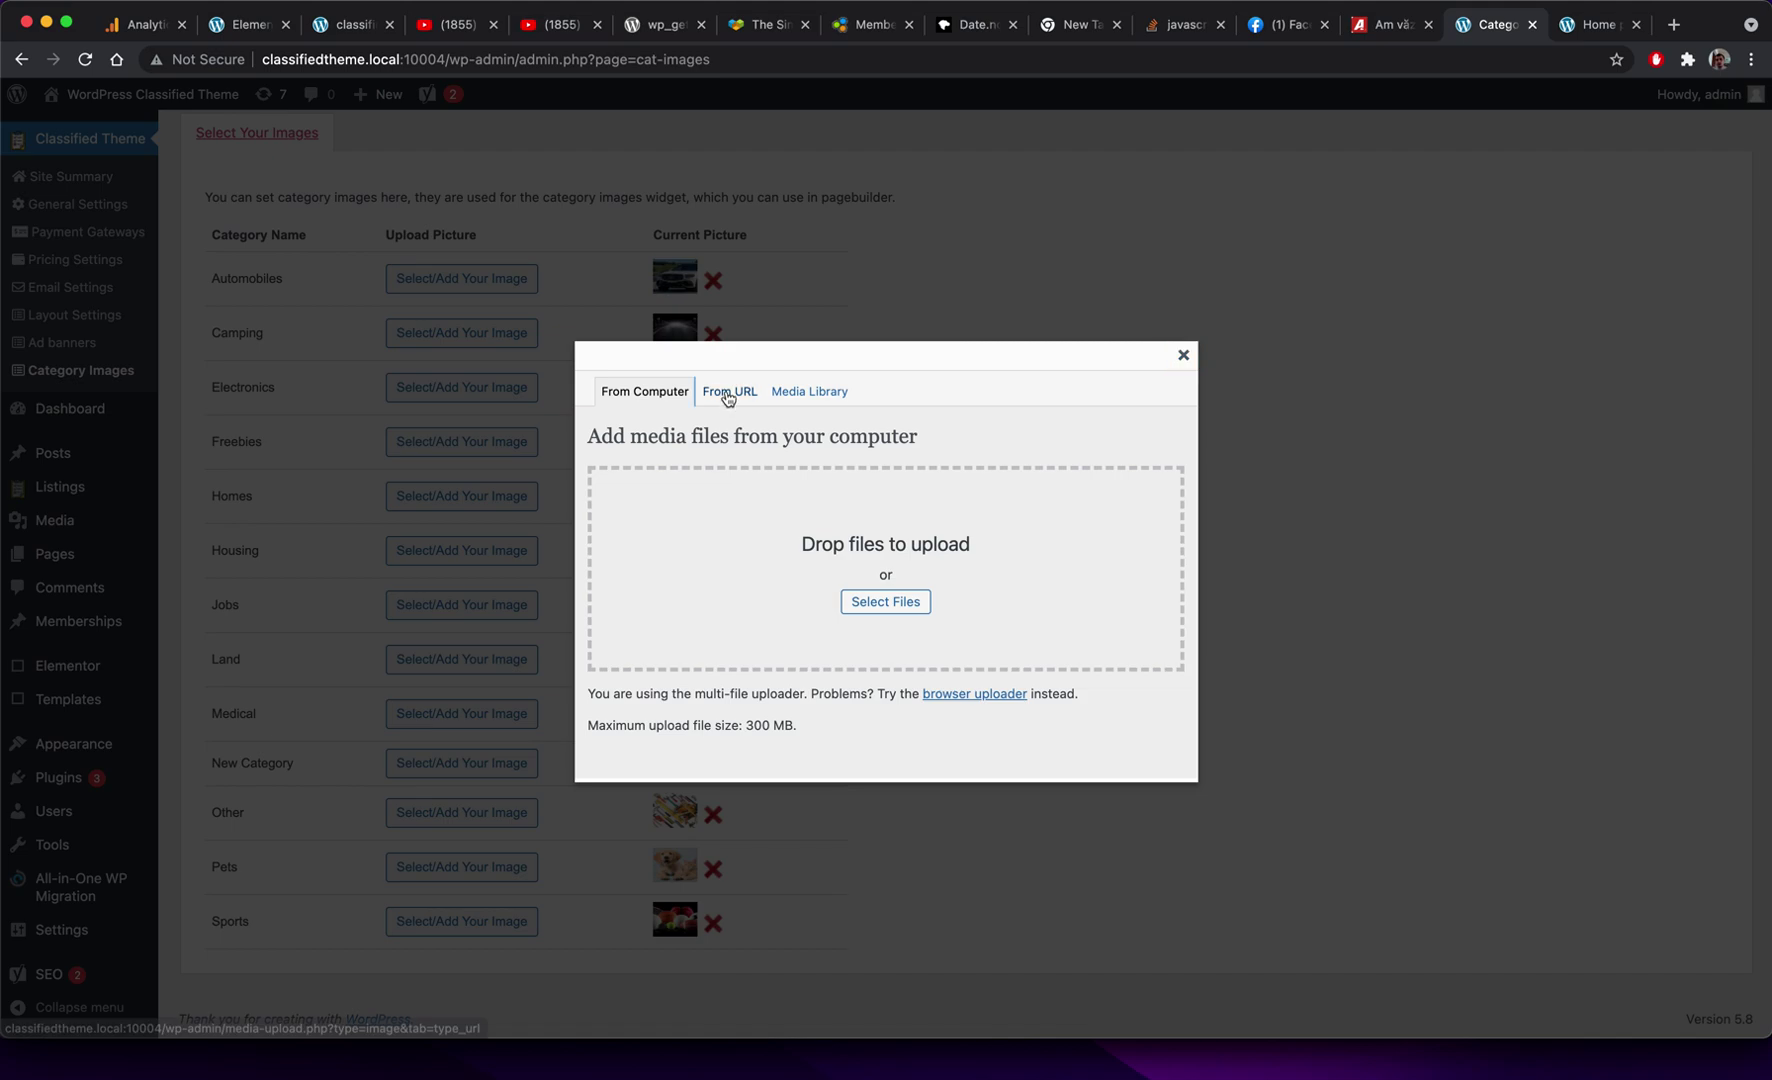
{"action": "left_click", "coordinate": [731, 394]}
{"action": "left_click", "coordinate": [812, 395]}
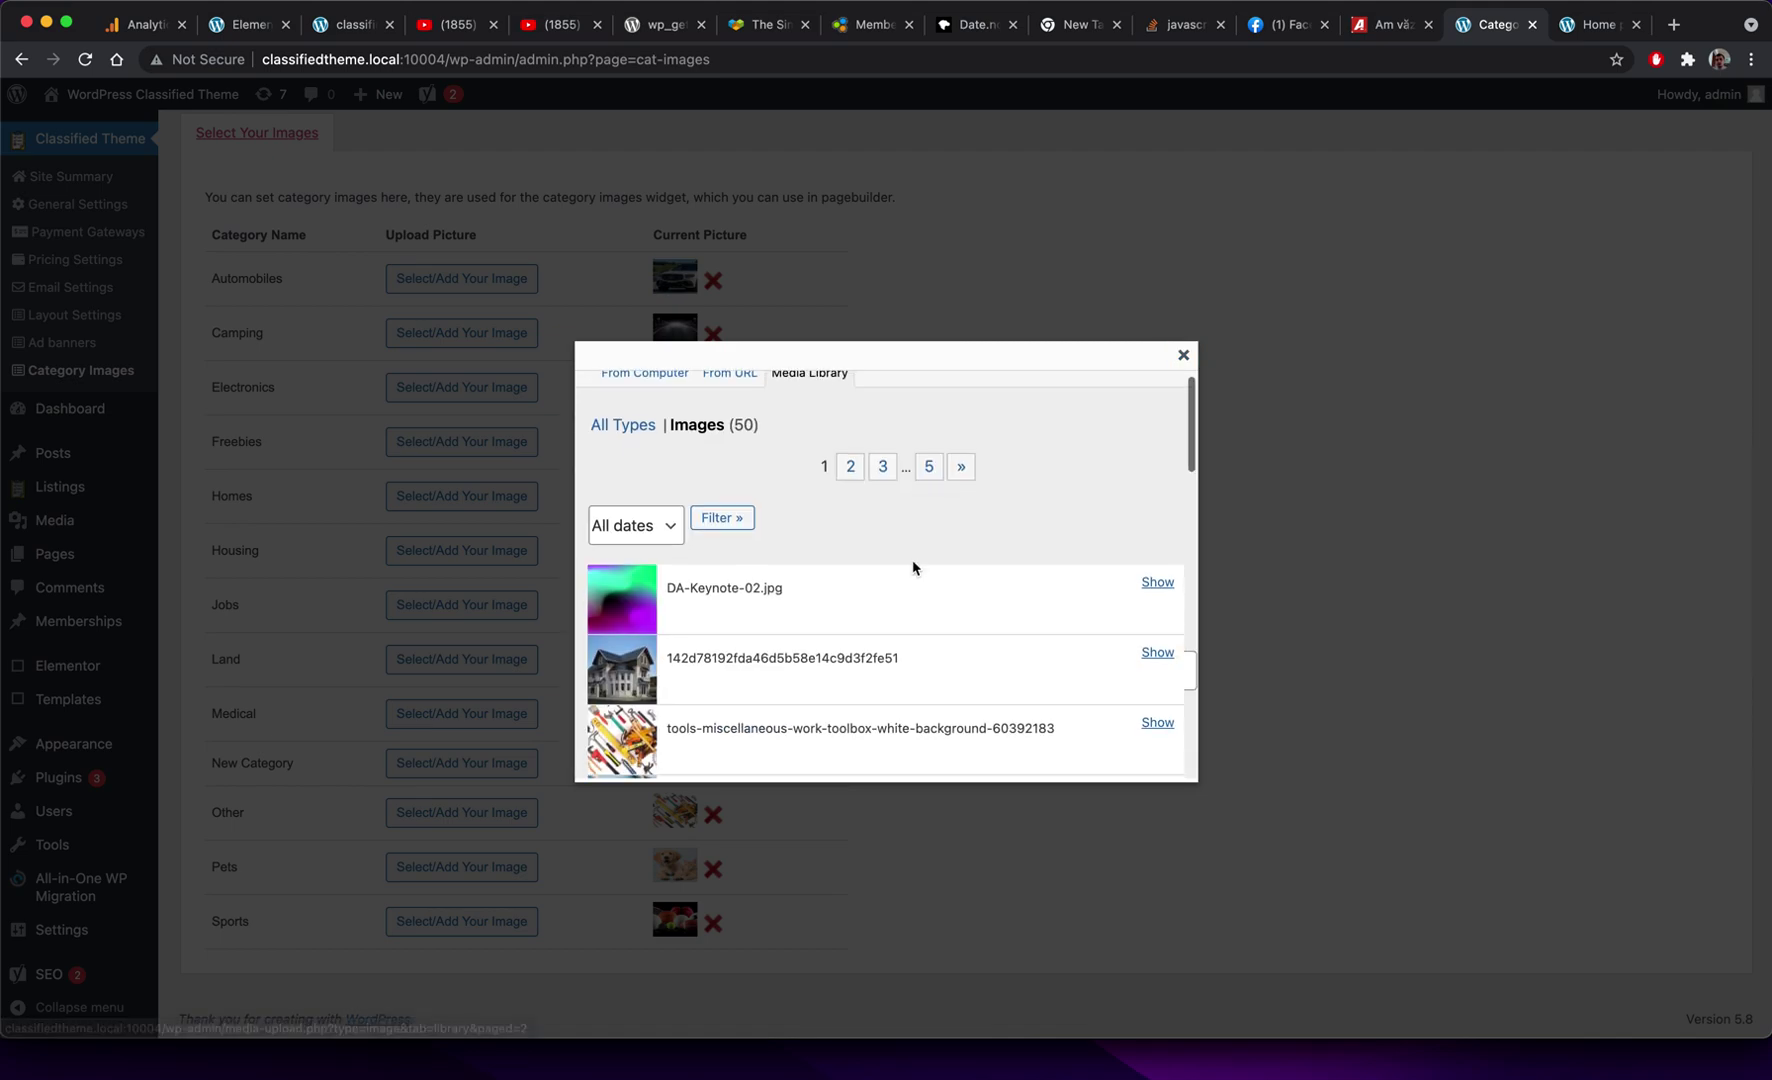
{"action": "scroll", "coordinate": [914, 566], "scroll_direction": "down", "scroll_amount": 2}
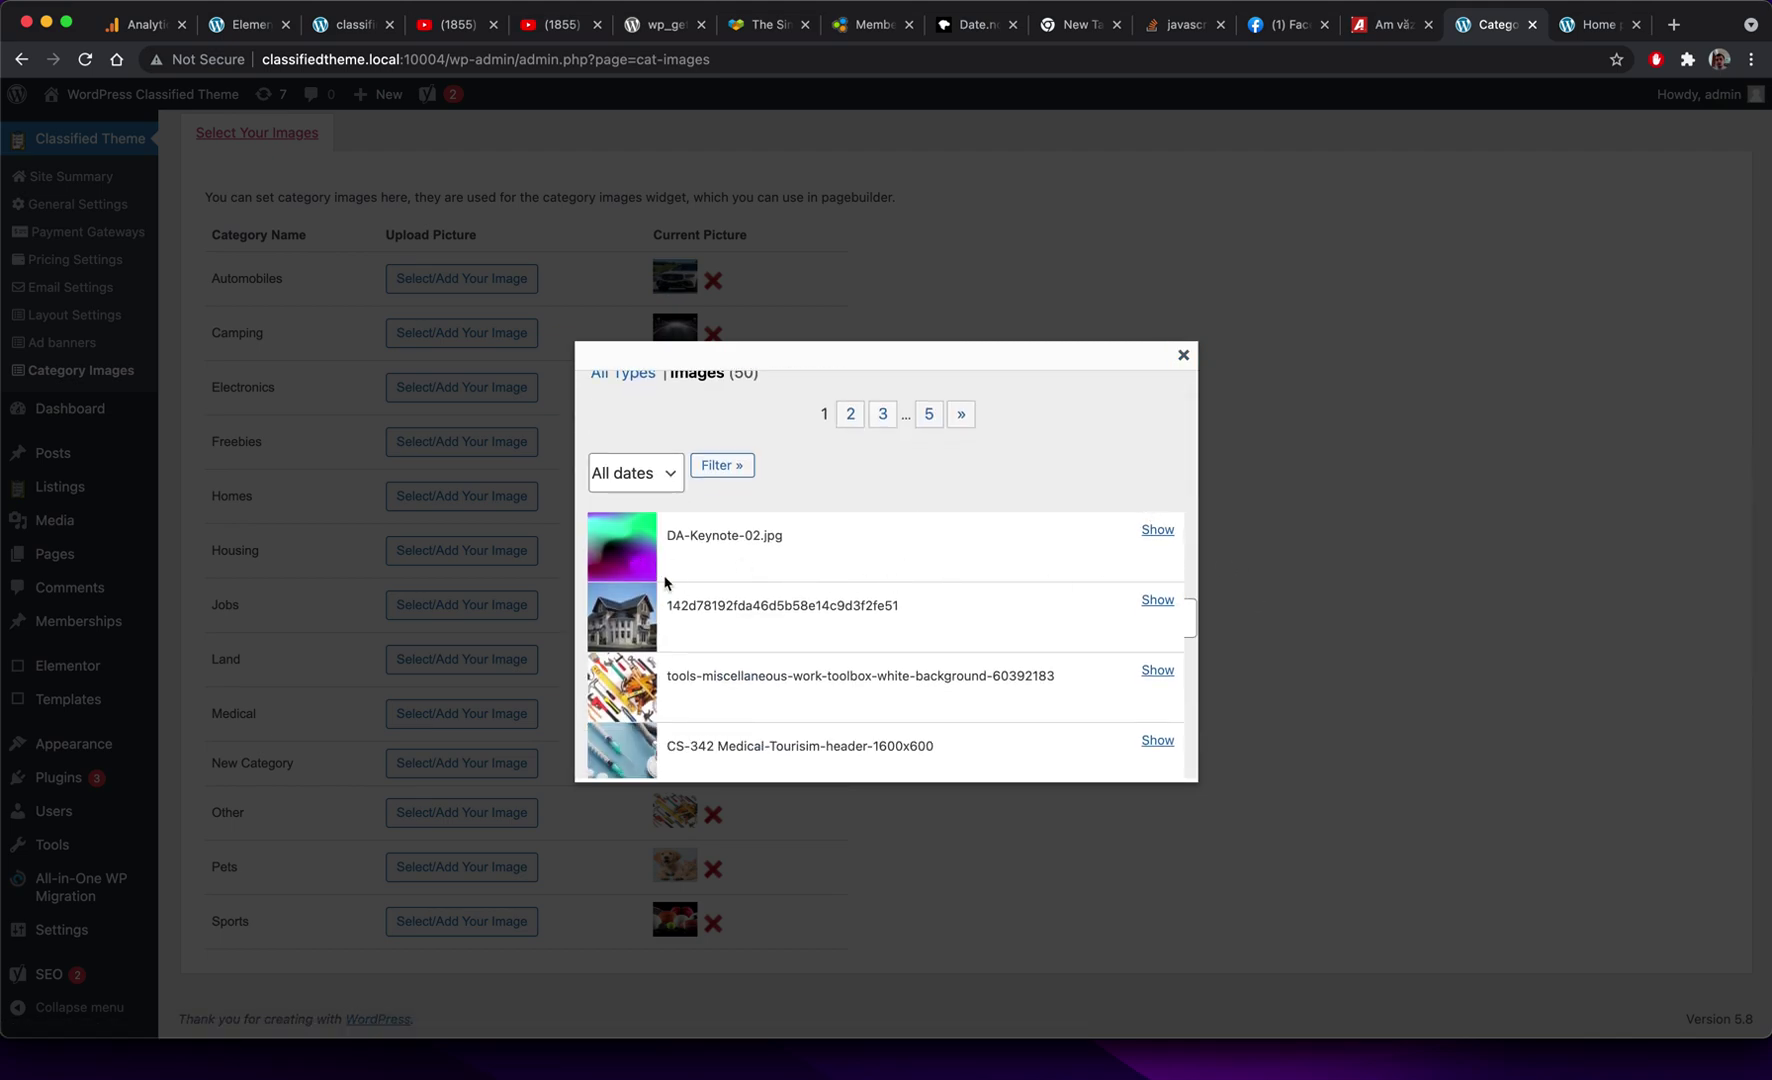
{"action": "left_click", "coordinate": [1157, 530]}
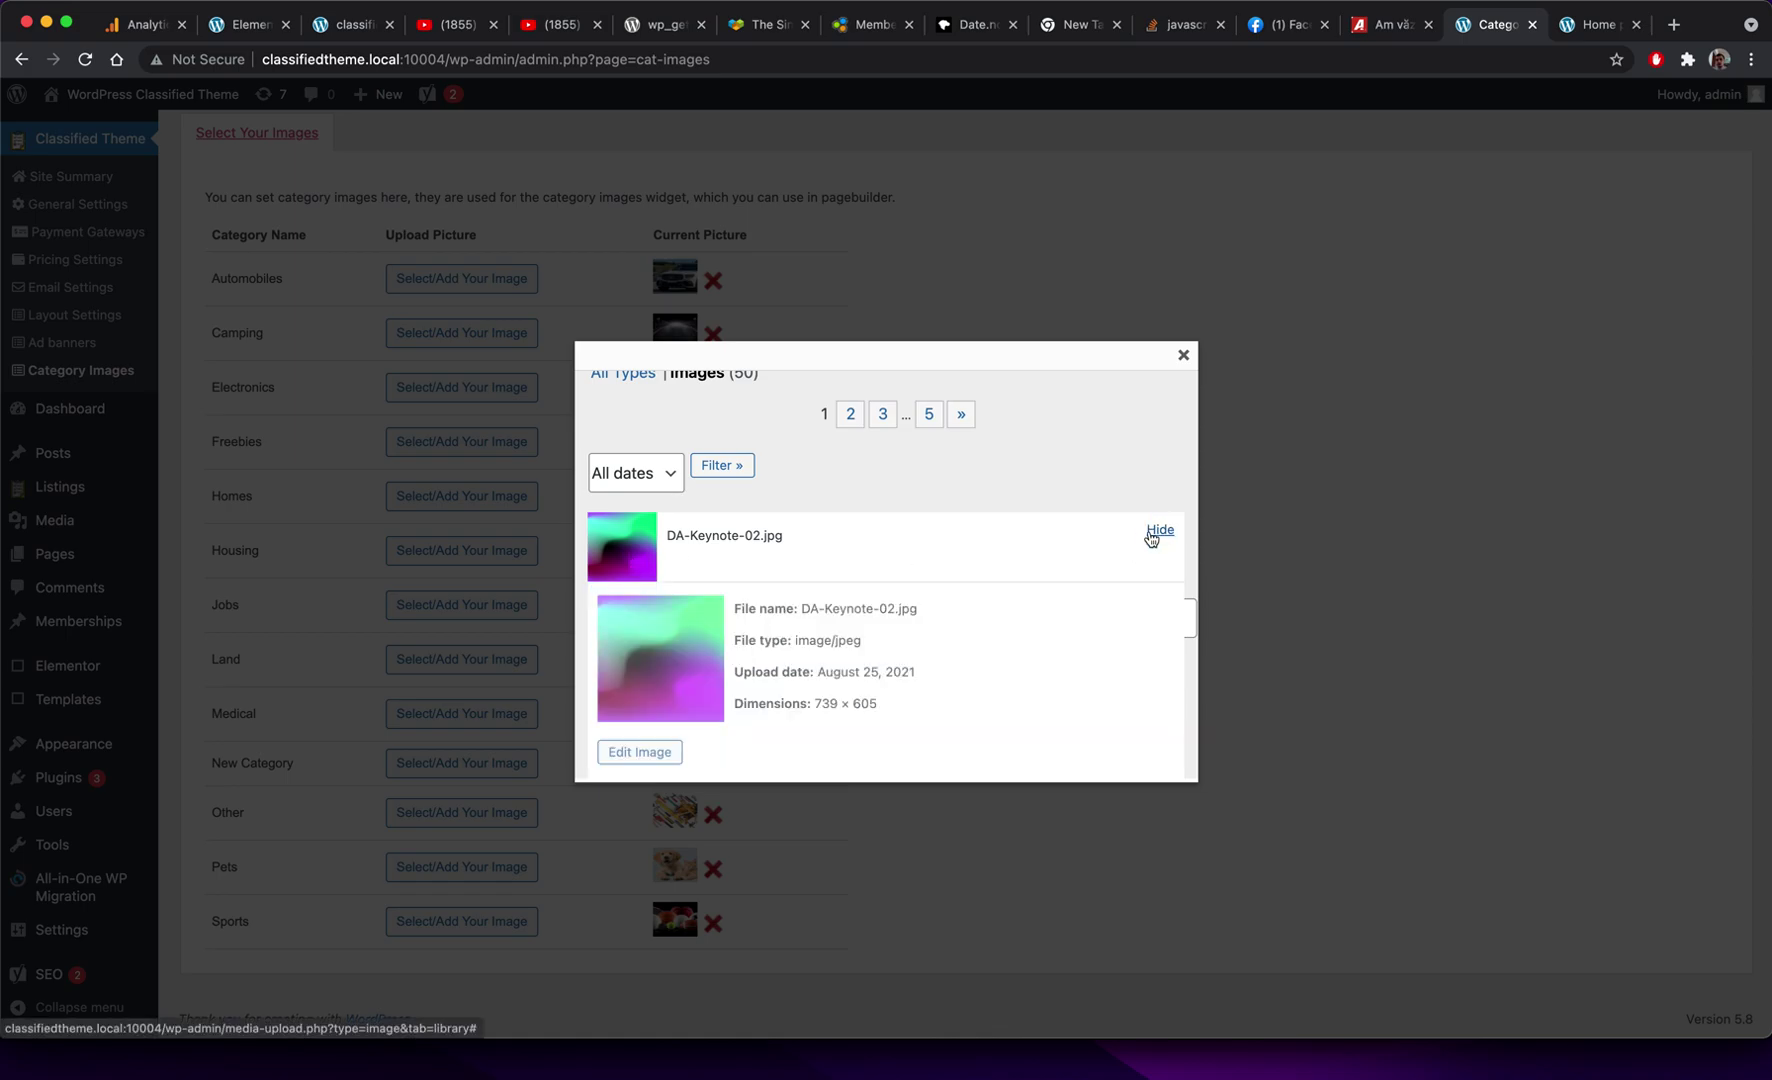
{"action": "scroll", "coordinate": [935, 568], "scroll_direction": "down", "scroll_amount": 8}
{"action": "scroll", "coordinate": [935, 568], "scroll_direction": "down", "scroll_amount": 3}
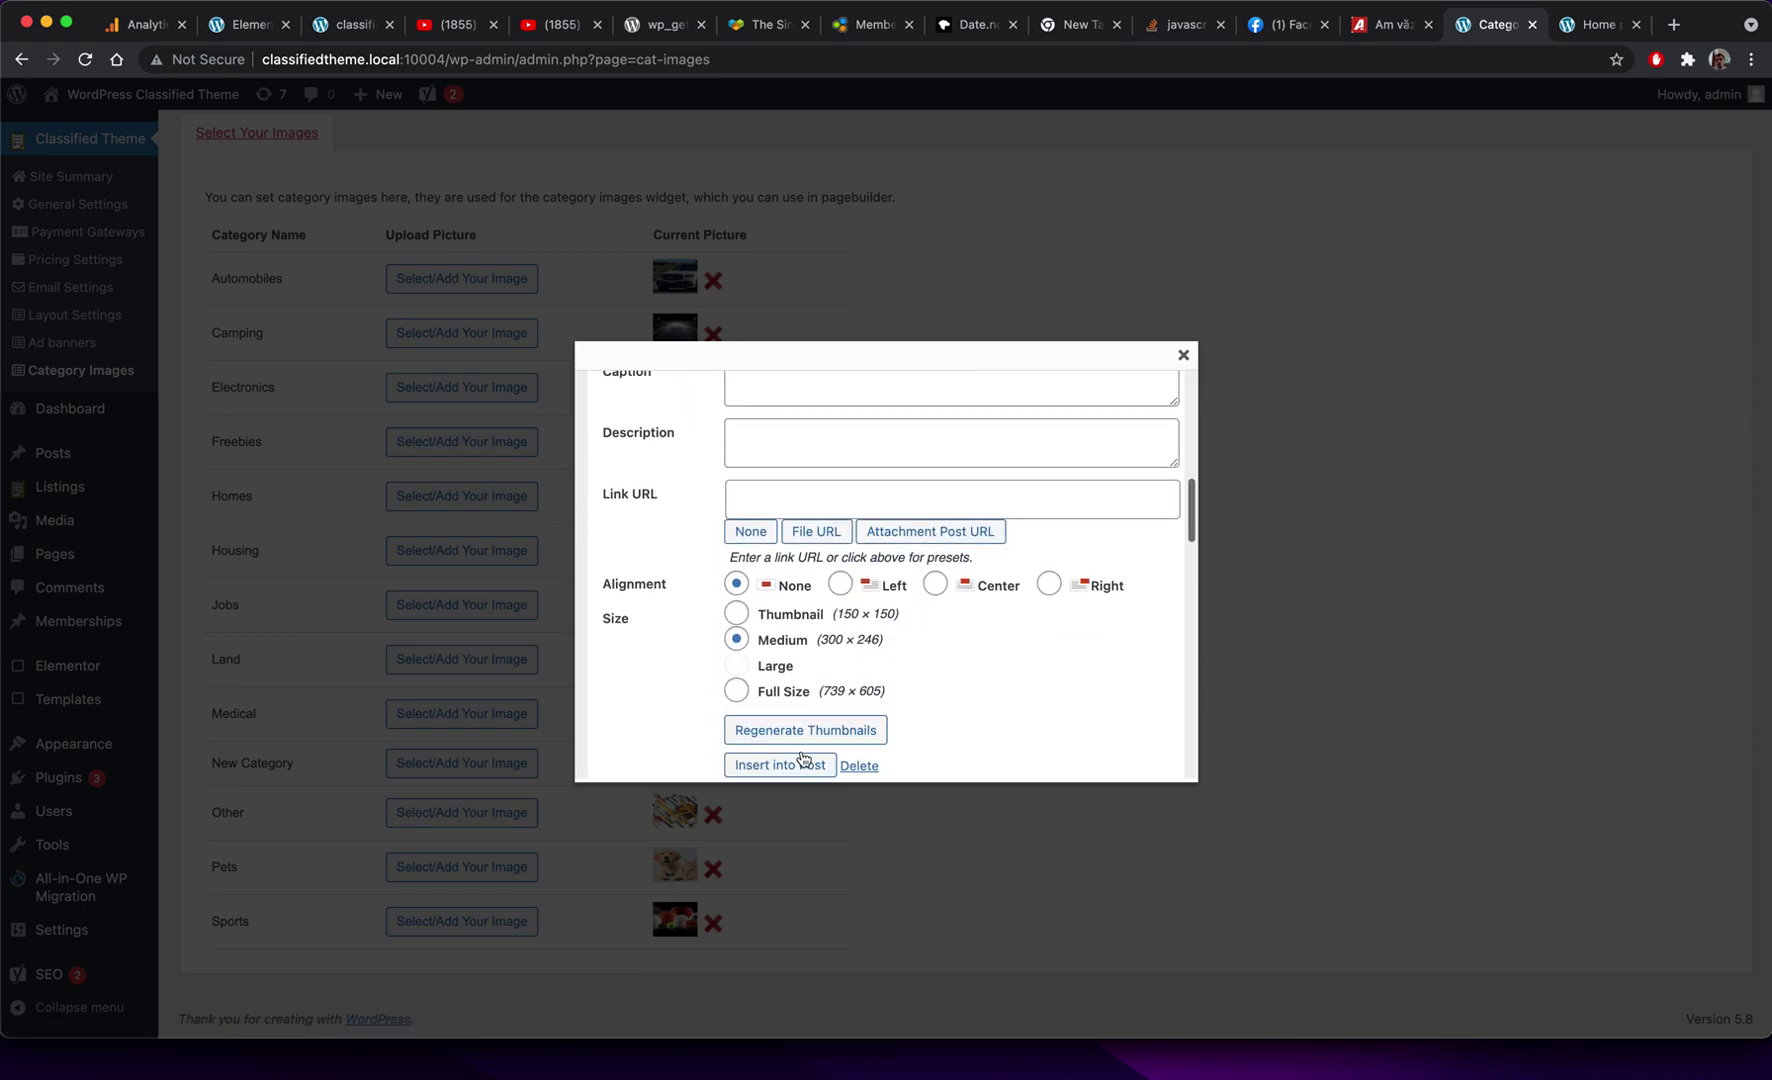
{"action": "left_click", "coordinate": [796, 764]}
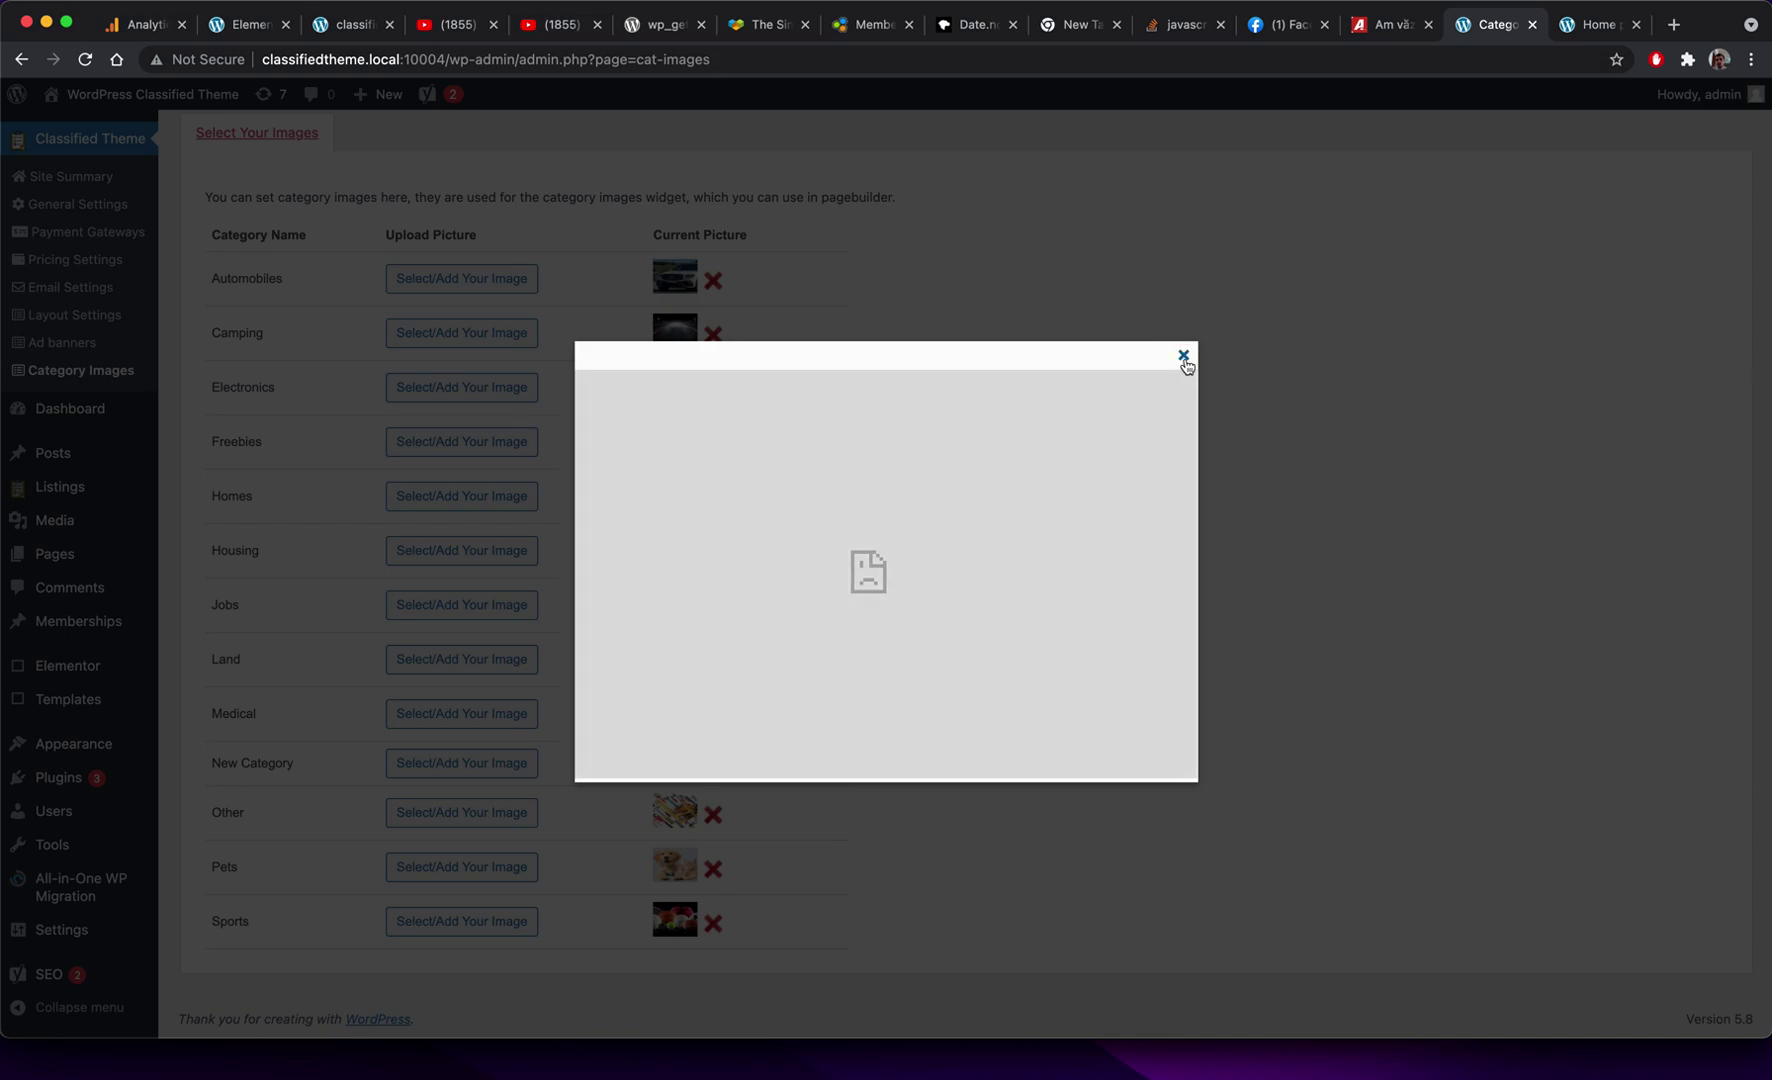
{"action": "left_click", "coordinate": [1184, 357]}
{"action": "left_click", "coordinate": [684, 58]}
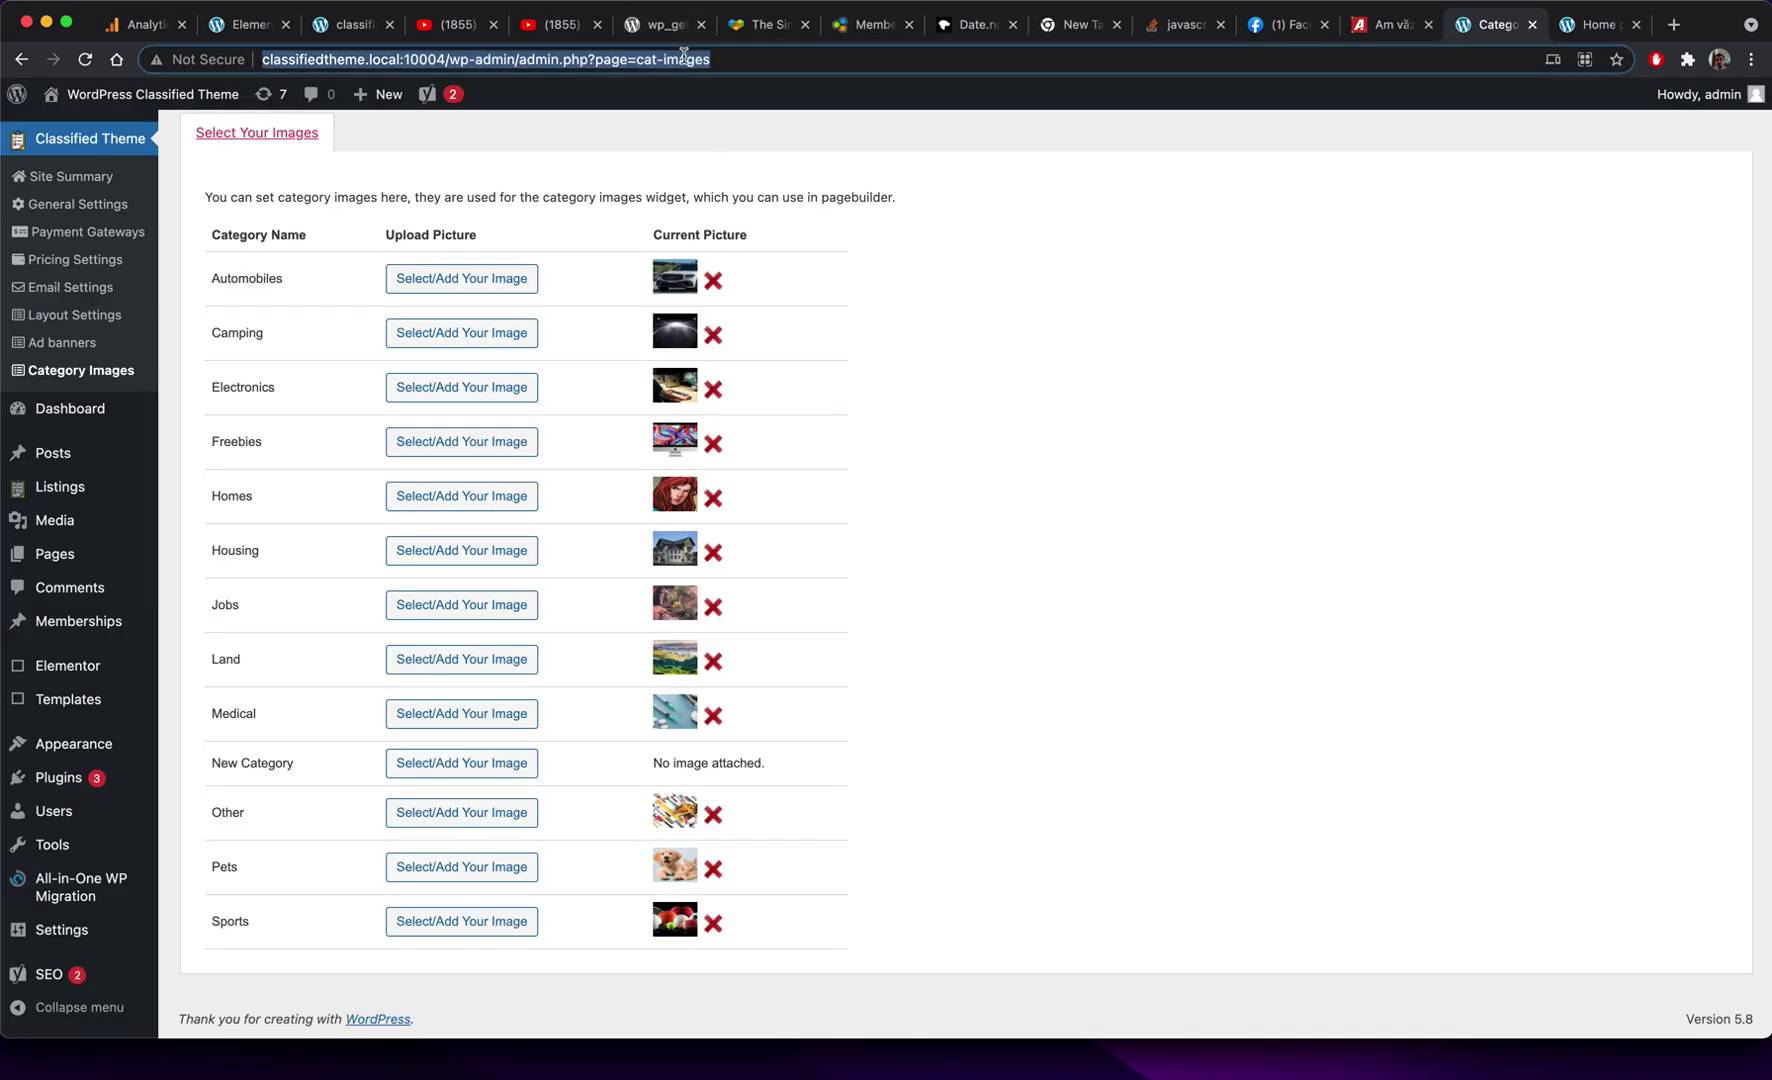
{"action": "key", "text": "Return"}
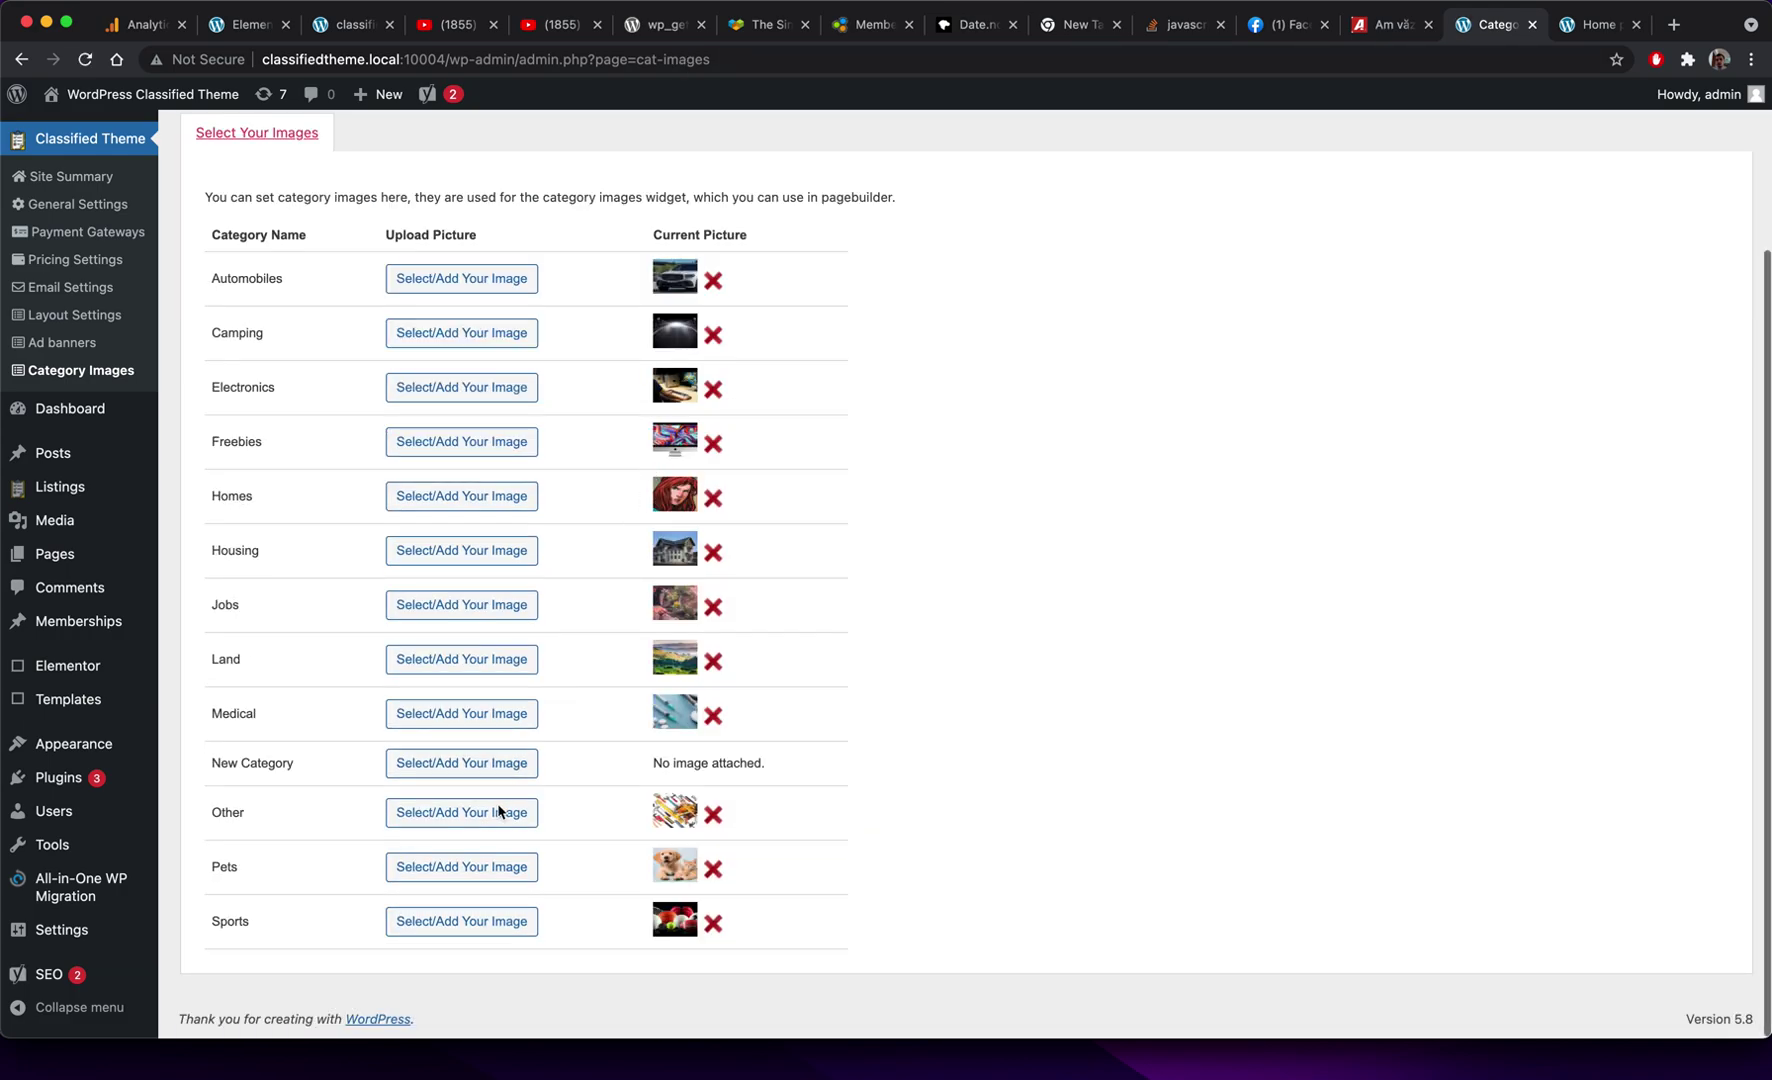
Try to upload the image 98-bmw-m3-m4-test-front-1024x575 (1).jpg from the Downloads folder for New Category, and close the uploader.
{"action": "left_click", "coordinate": [446, 766]}
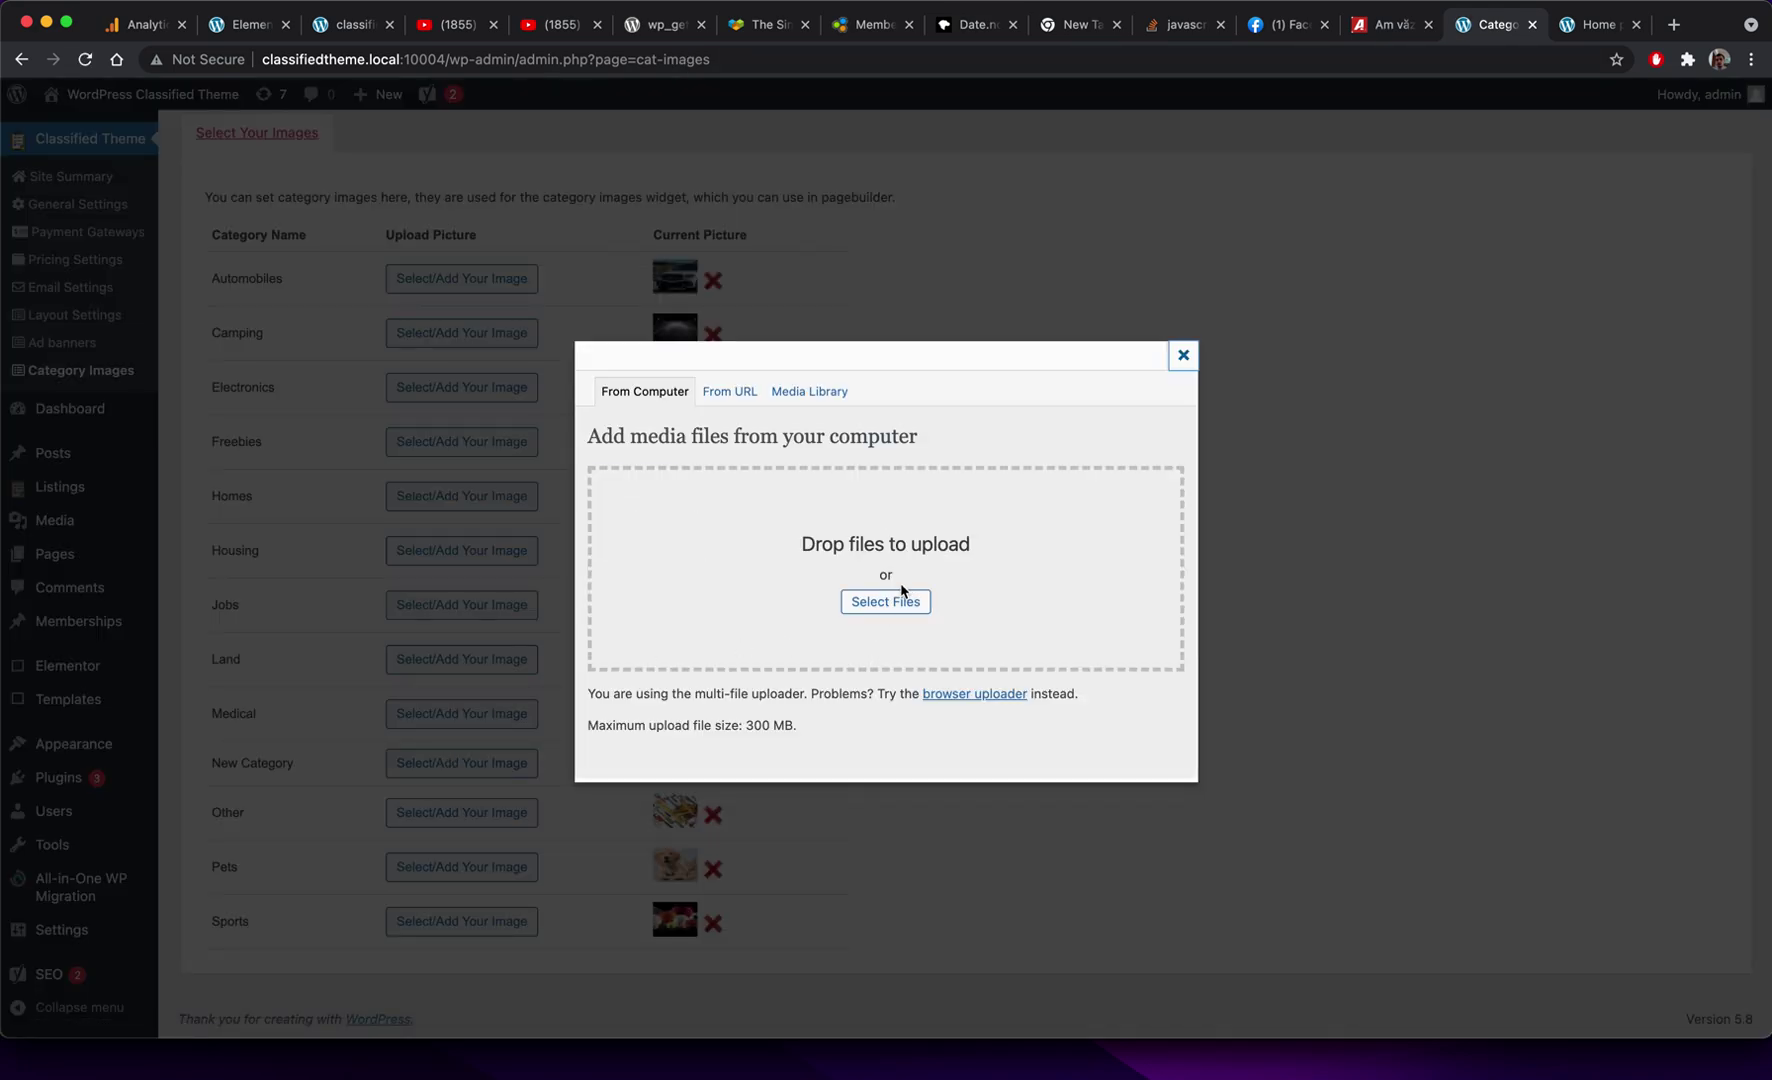
{"action": "left_click", "coordinate": [868, 603]}
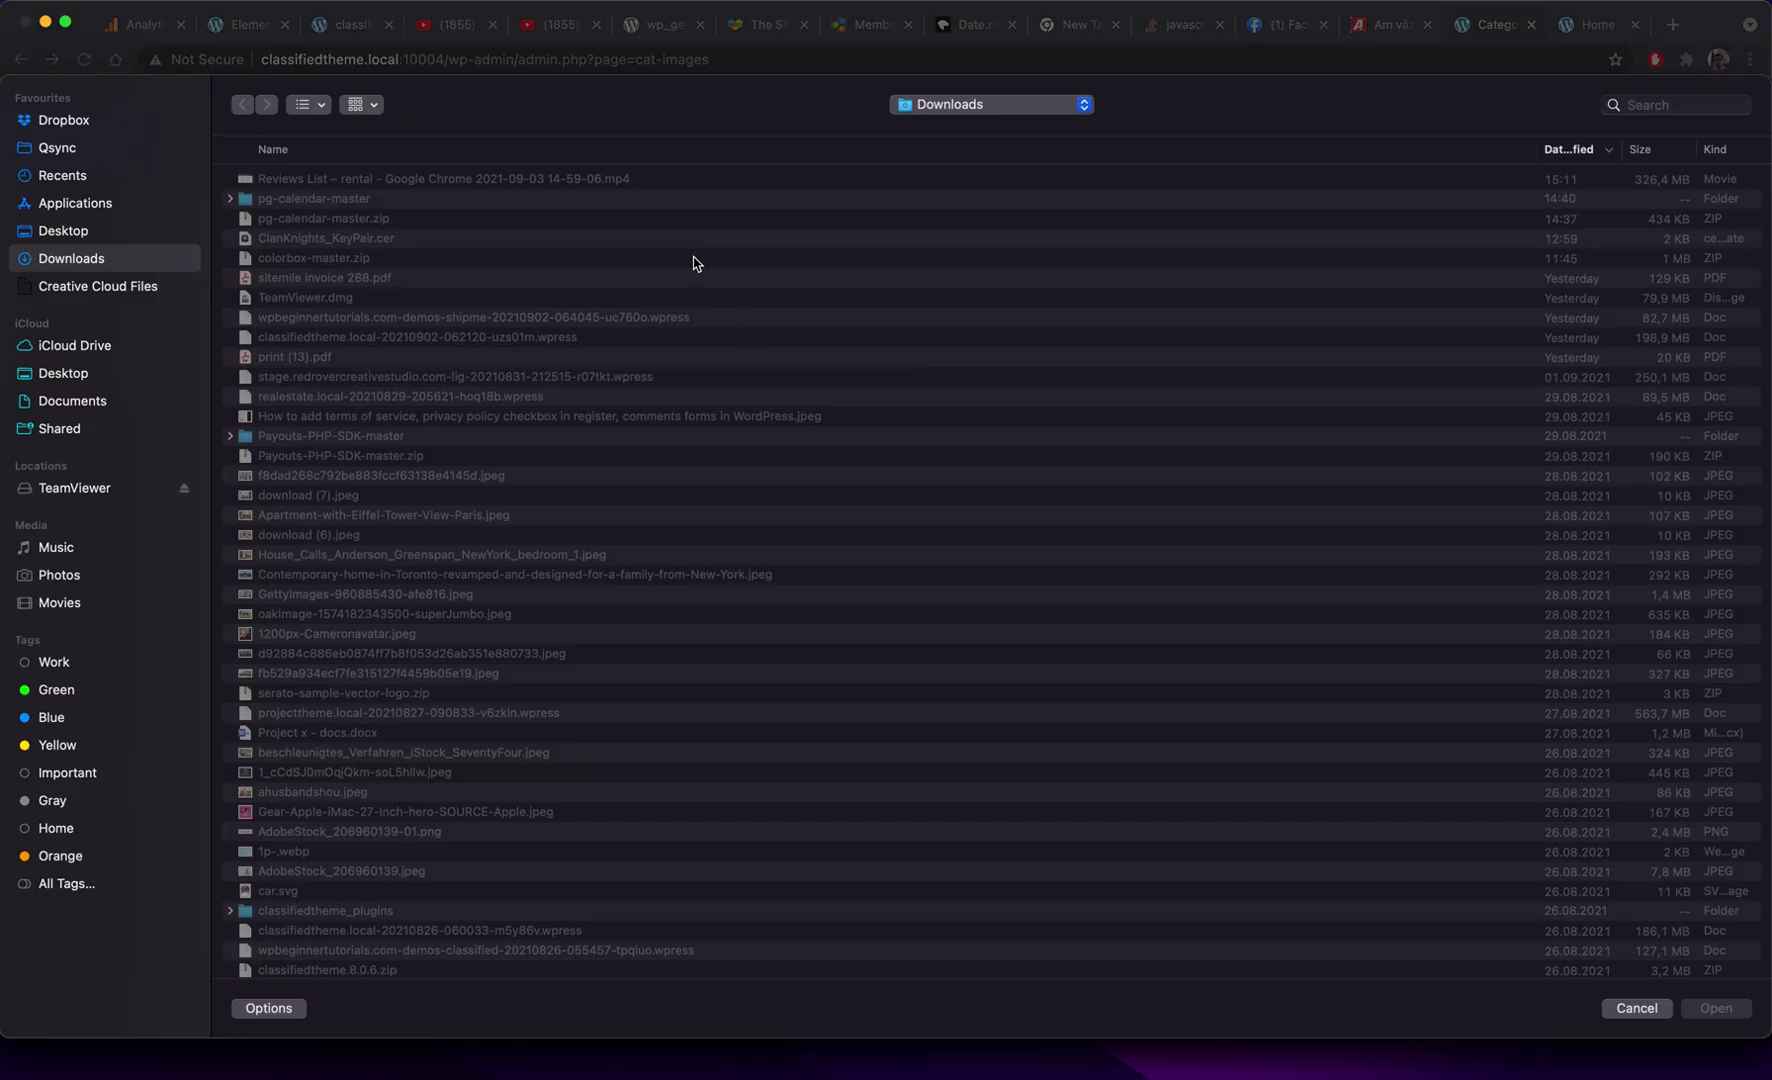
{"action": "left_click", "coordinate": [325, 104]}
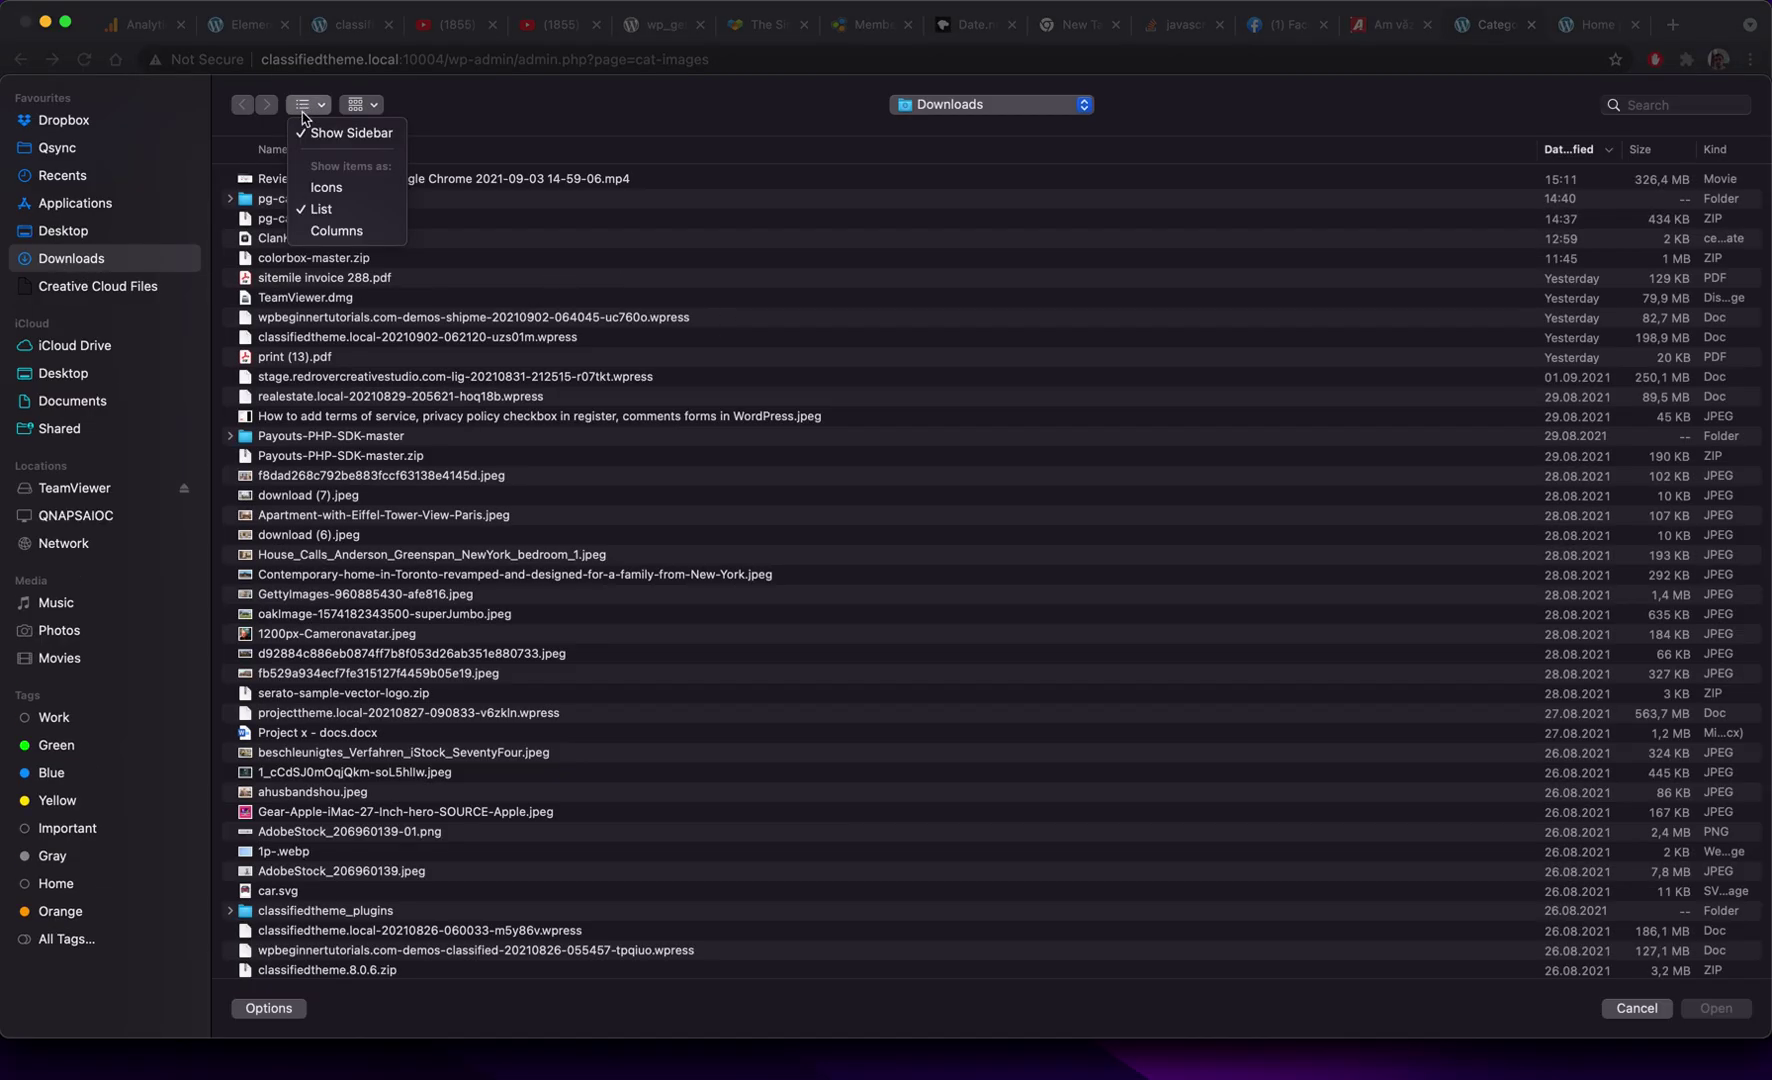
{"action": "left_click", "coordinate": [335, 189]}
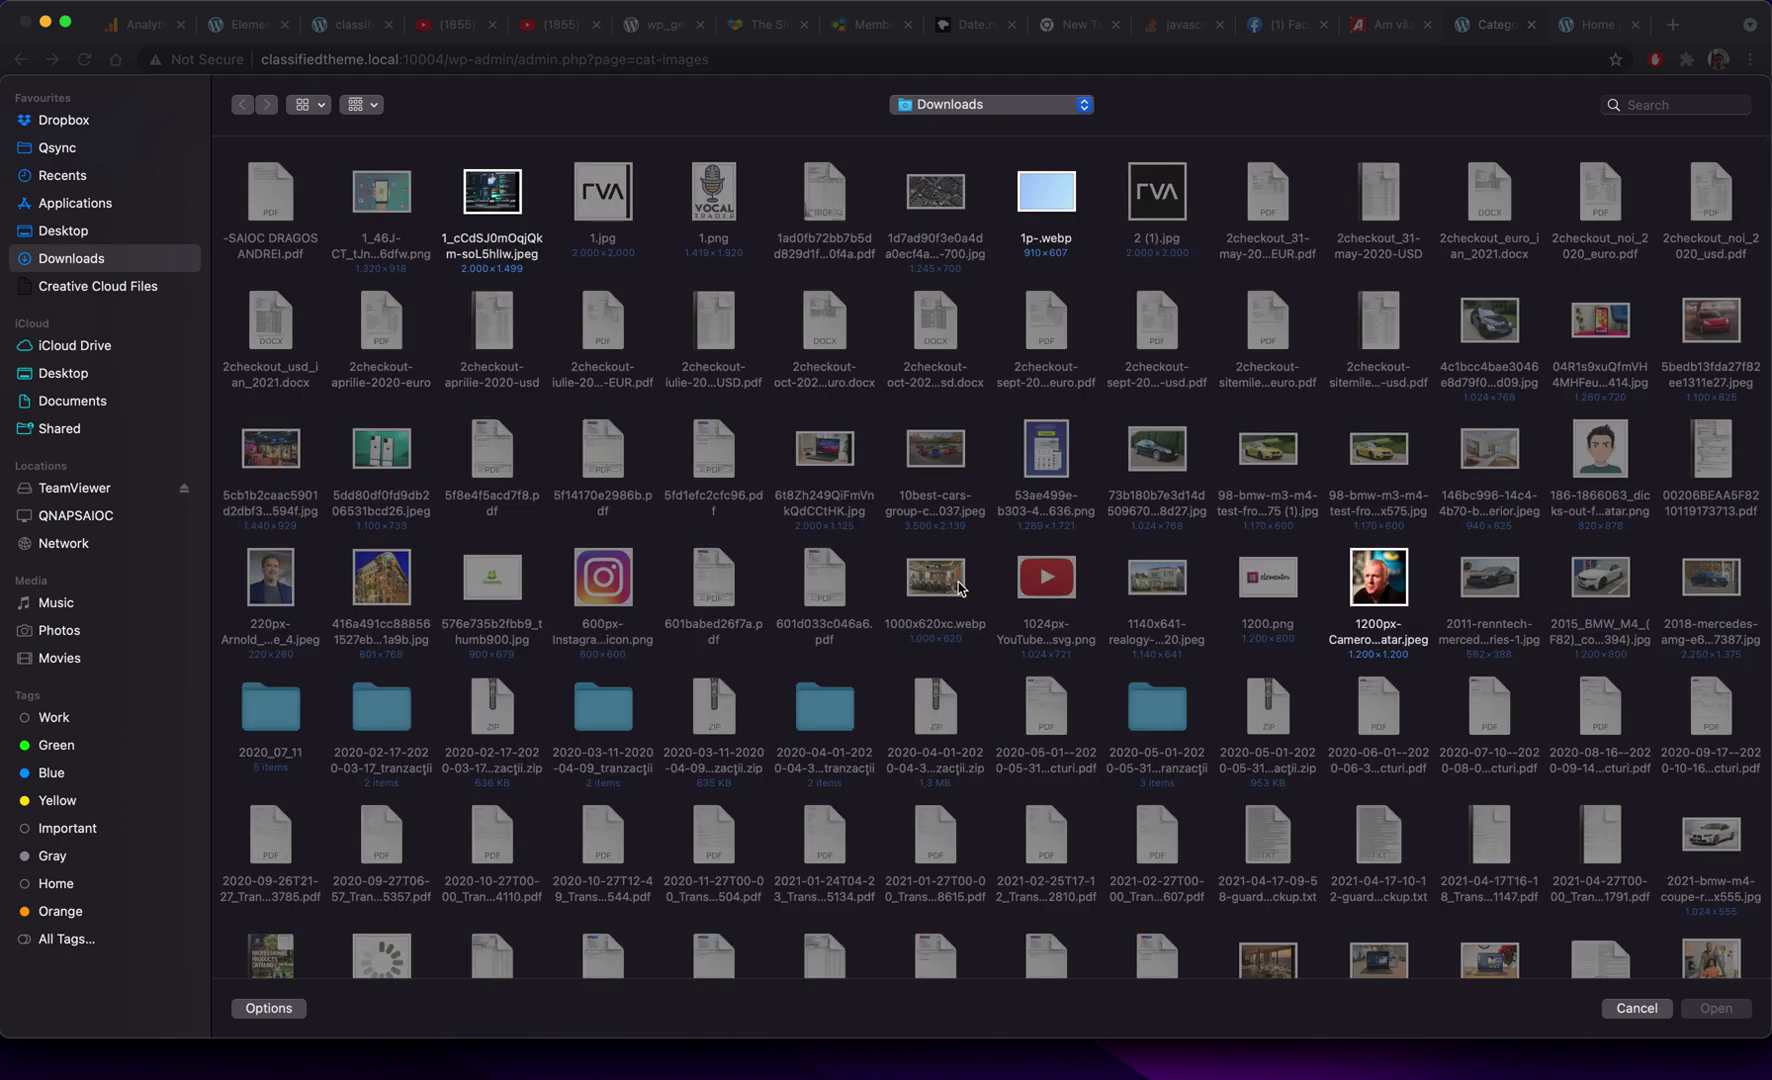
{"action": "double_click", "coordinate": [958, 632]}
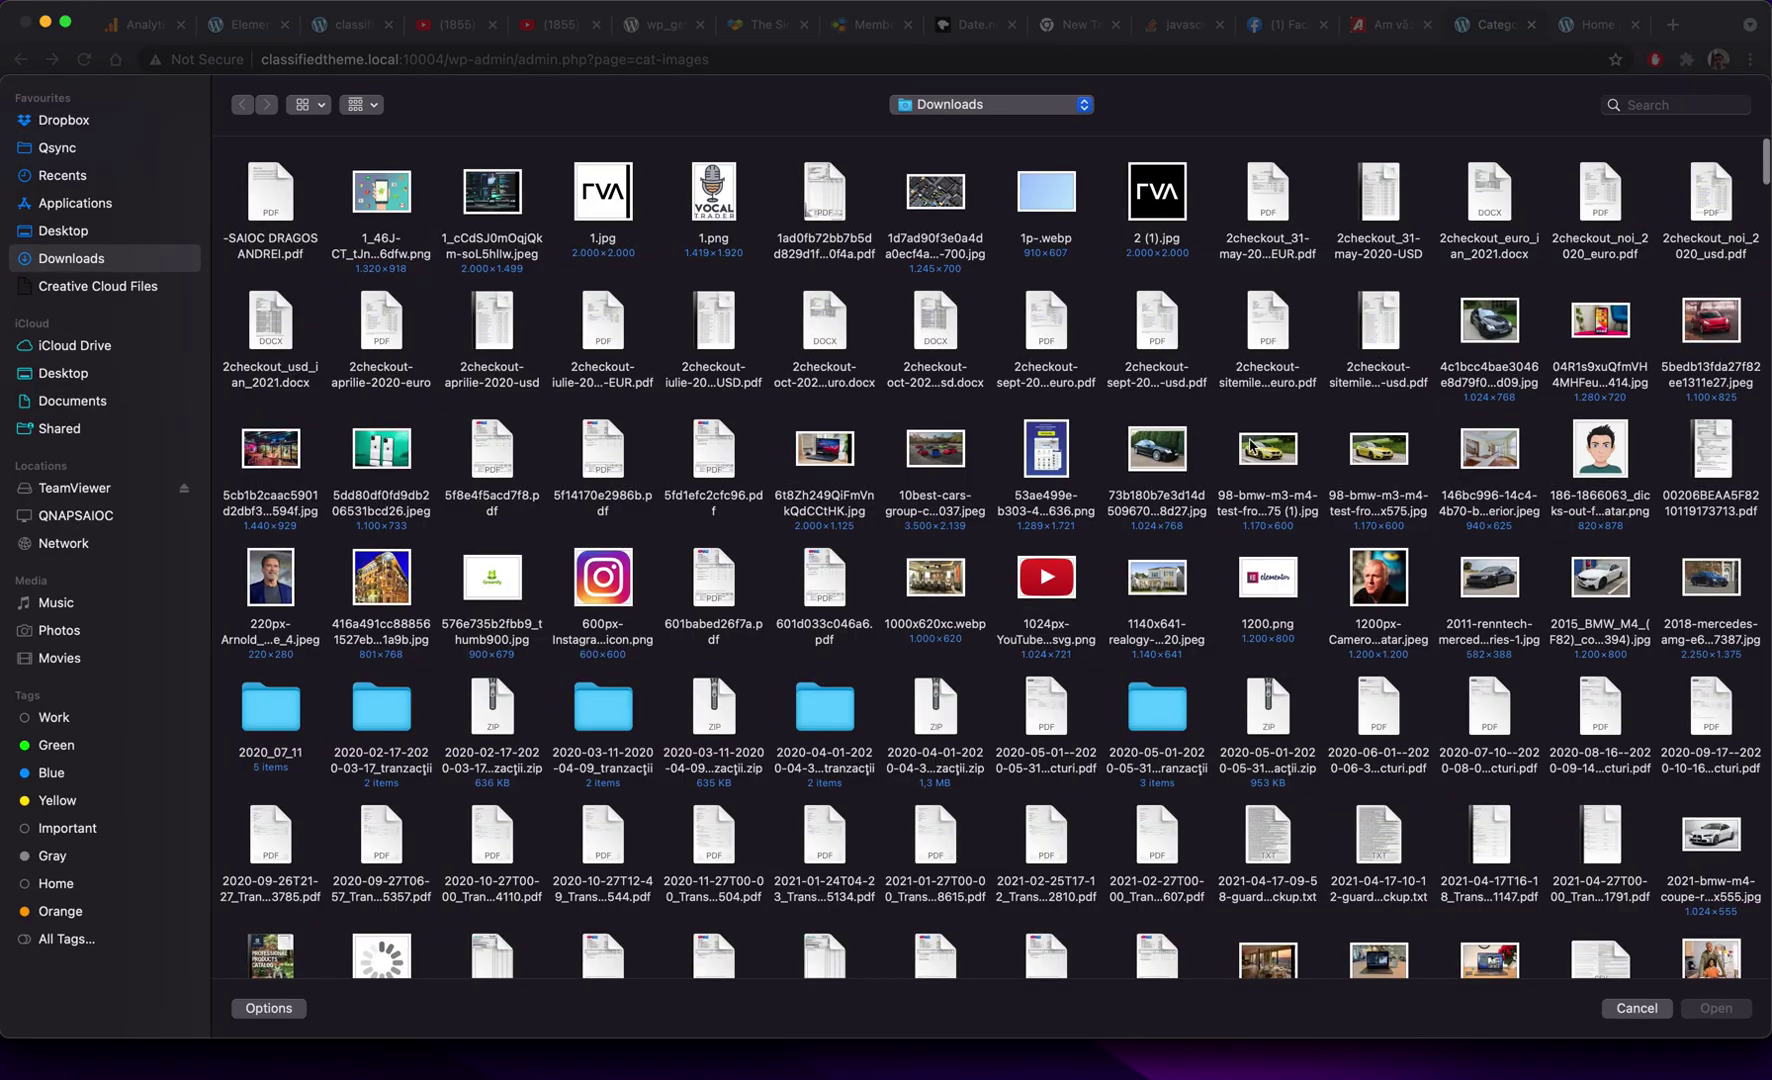
{"action": "double_click", "coordinate": [1267, 455]}
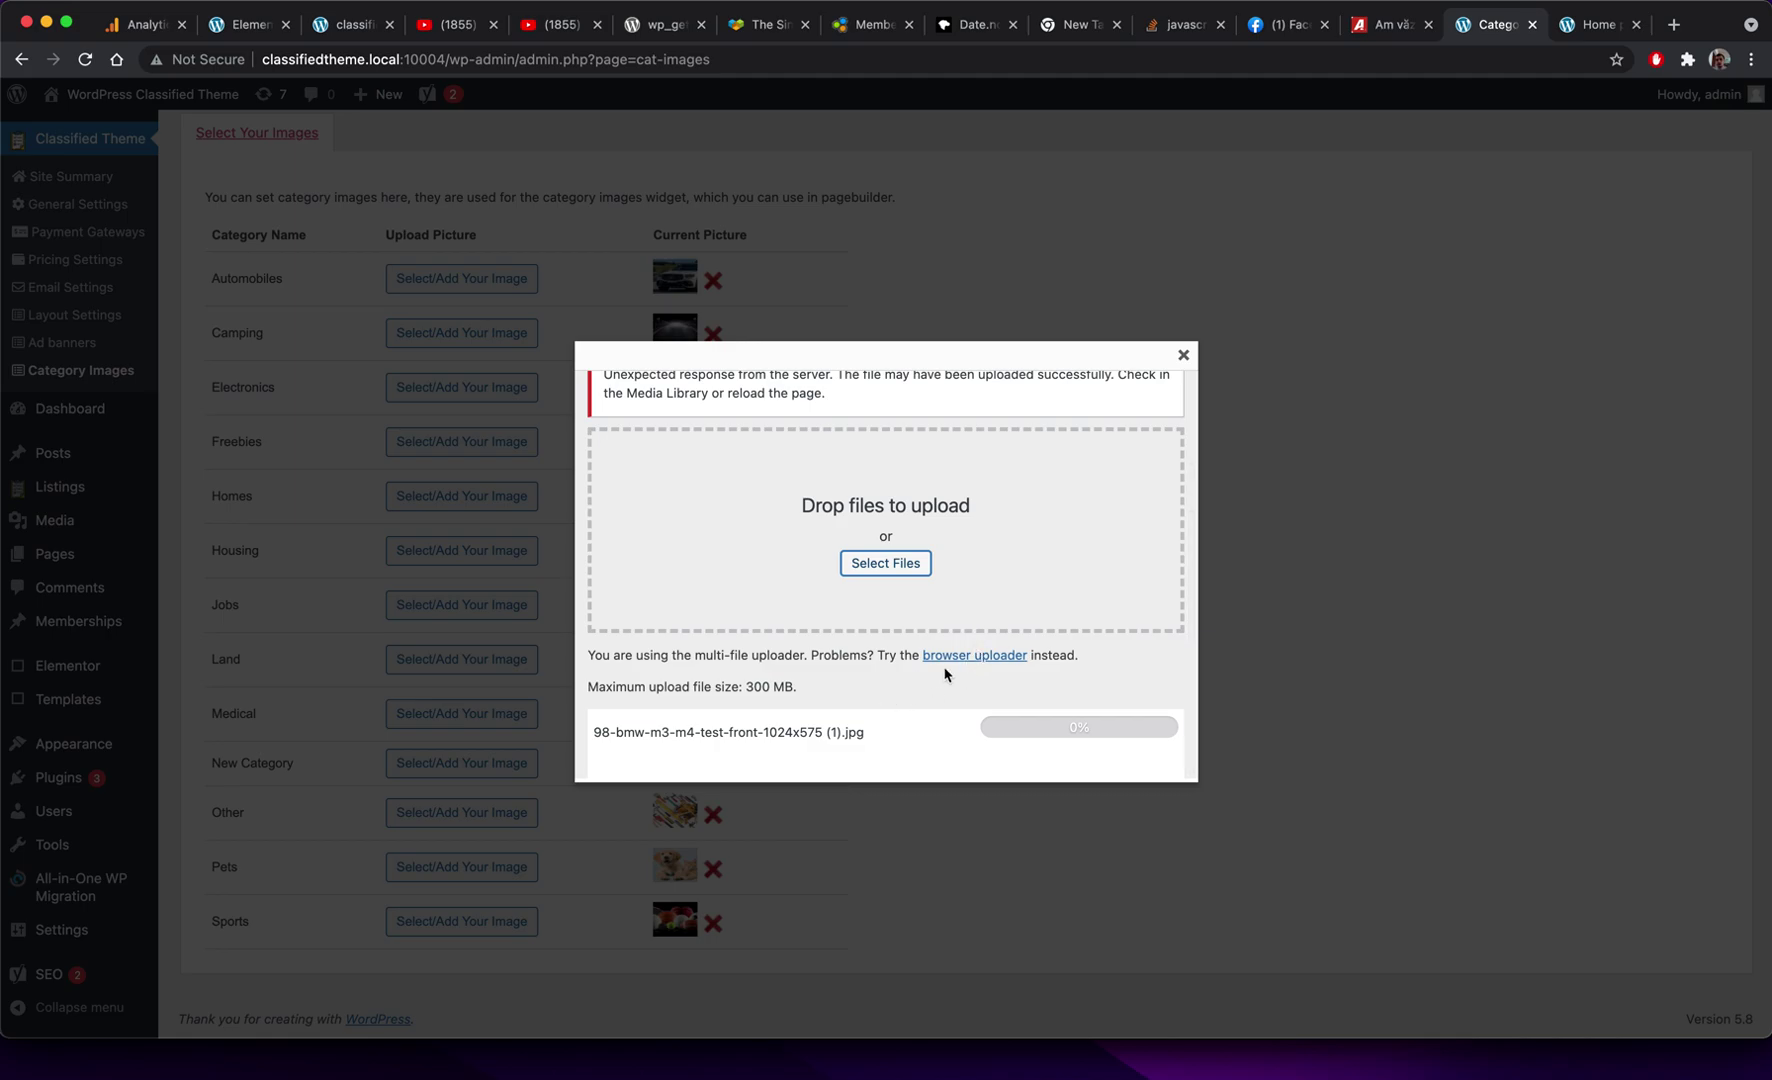
{"action": "scroll", "coordinate": [945, 675], "scroll_direction": "up", "scroll_amount": 2}
{"action": "left_click", "coordinate": [1183, 355]}
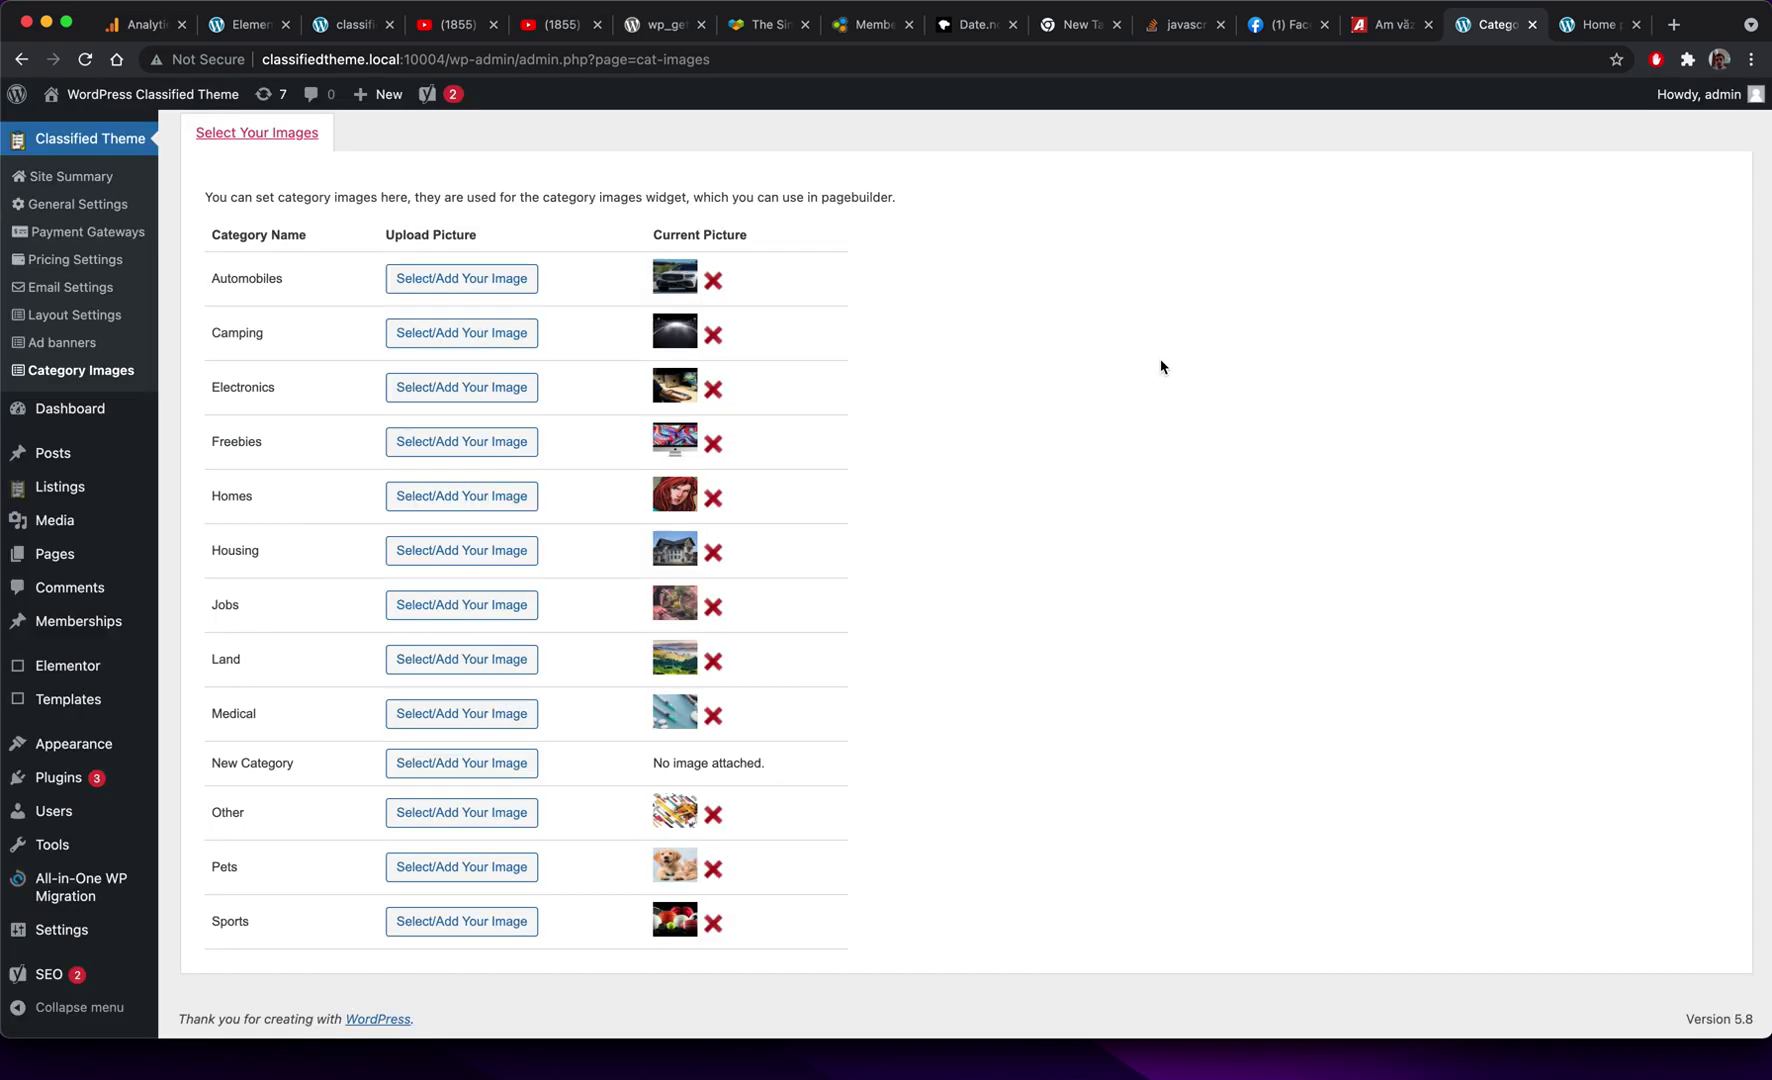
Try to upload 5cb1b2caac5901d2dbf3be336c56594f.jpg from Downloads as the New Category image, and close the uploader.
{"action": "left_click", "coordinate": [467, 762]}
{"action": "left_click", "coordinate": [912, 612]}
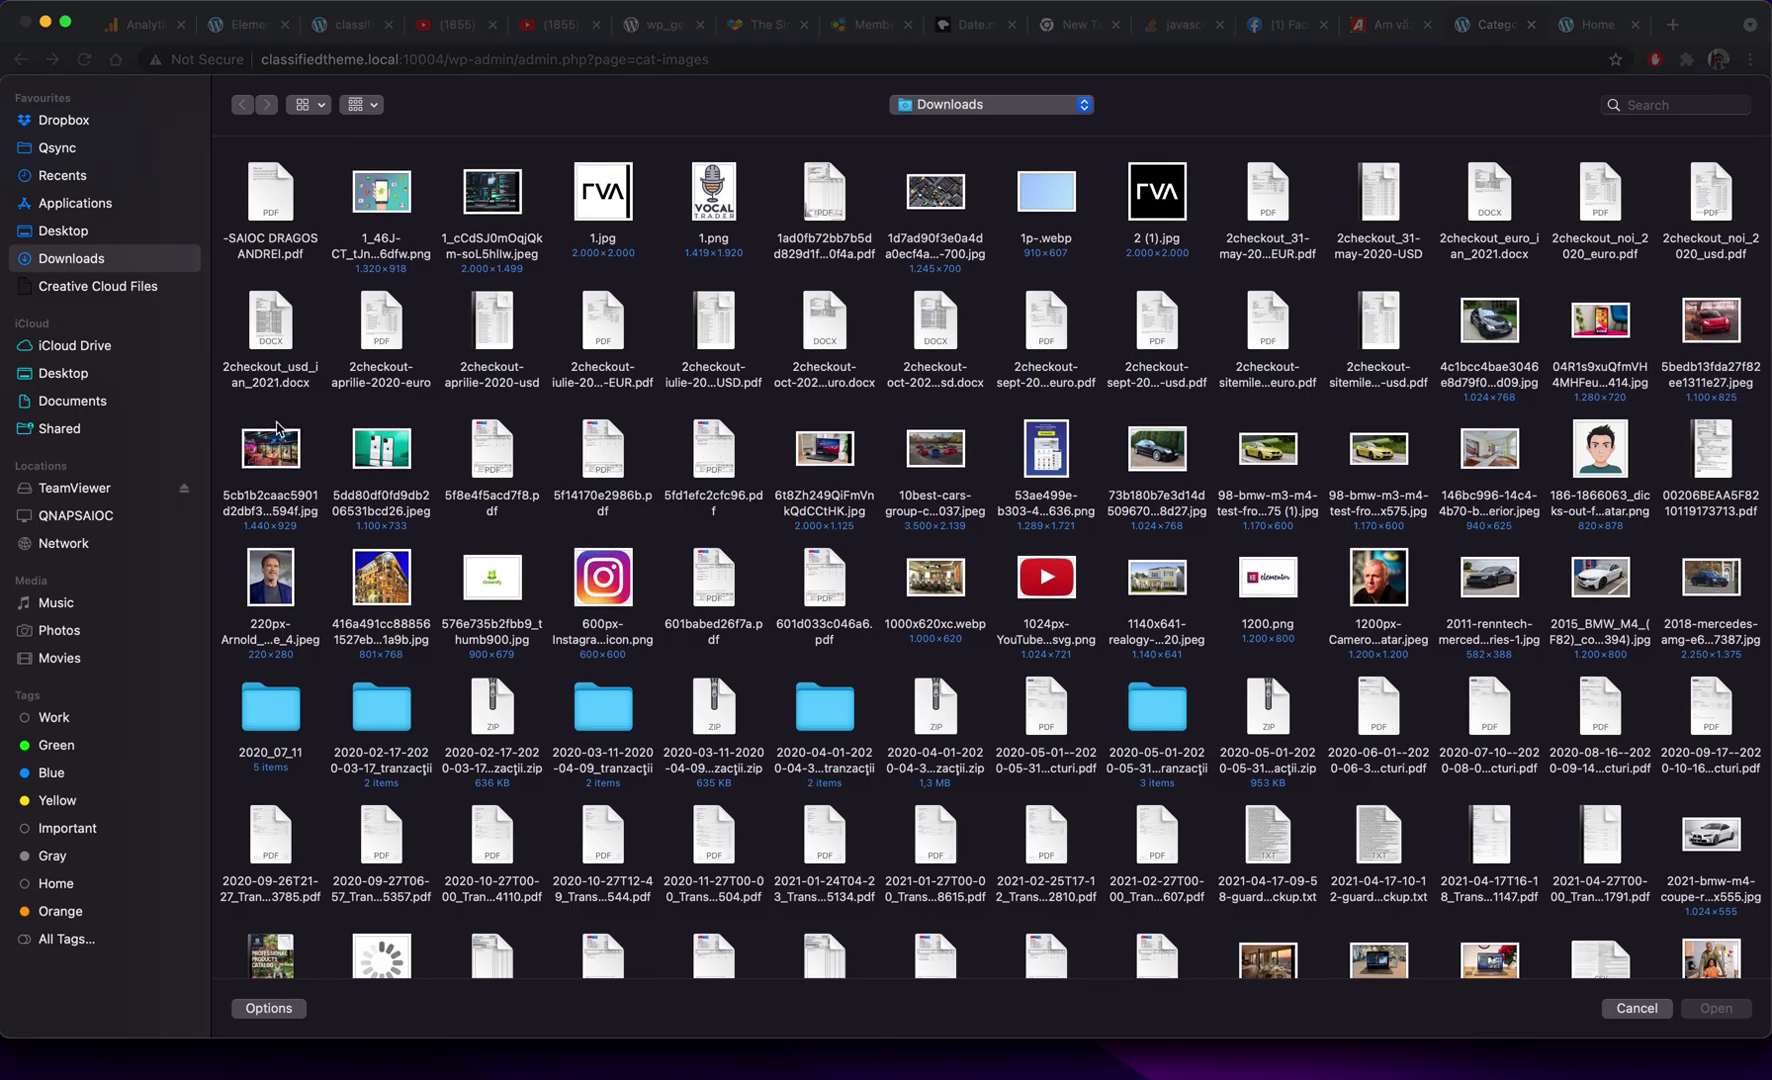
{"action": "double_click", "coordinate": [277, 462]}
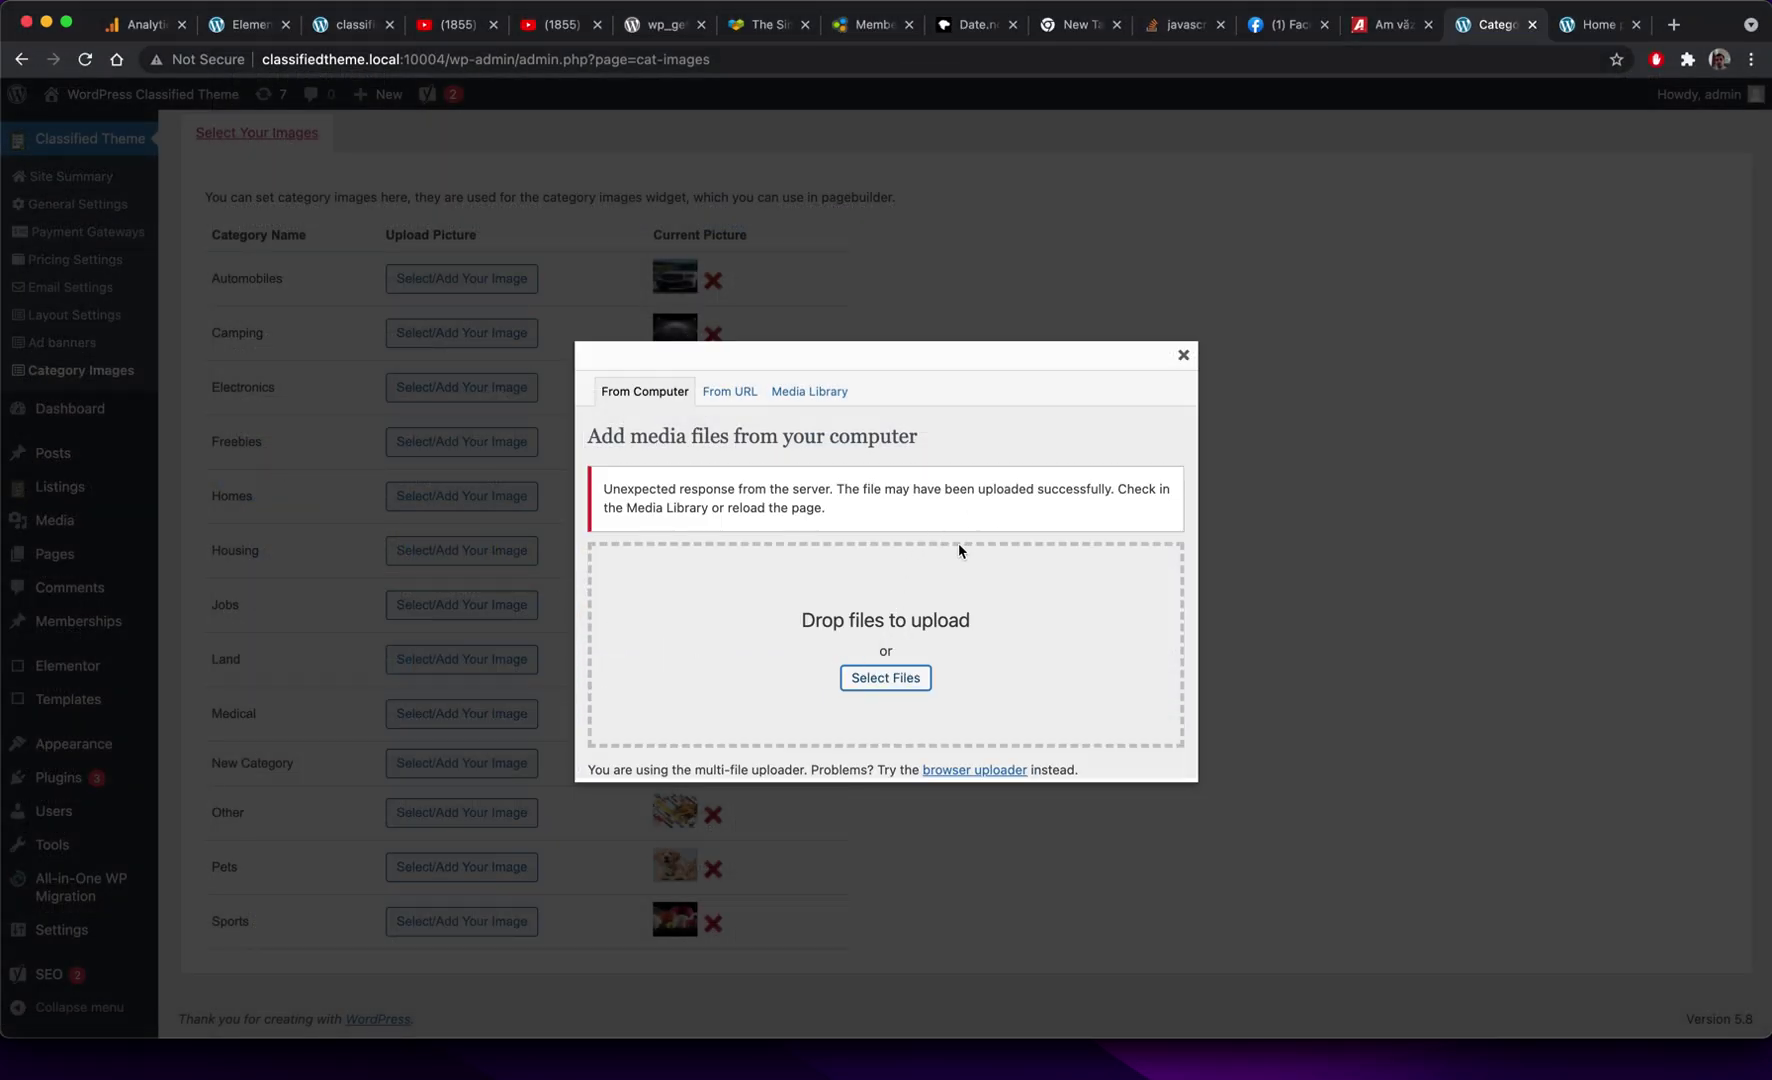
{"action": "scroll", "coordinate": [958, 543], "scroll_direction": "down", "scroll_amount": 3}
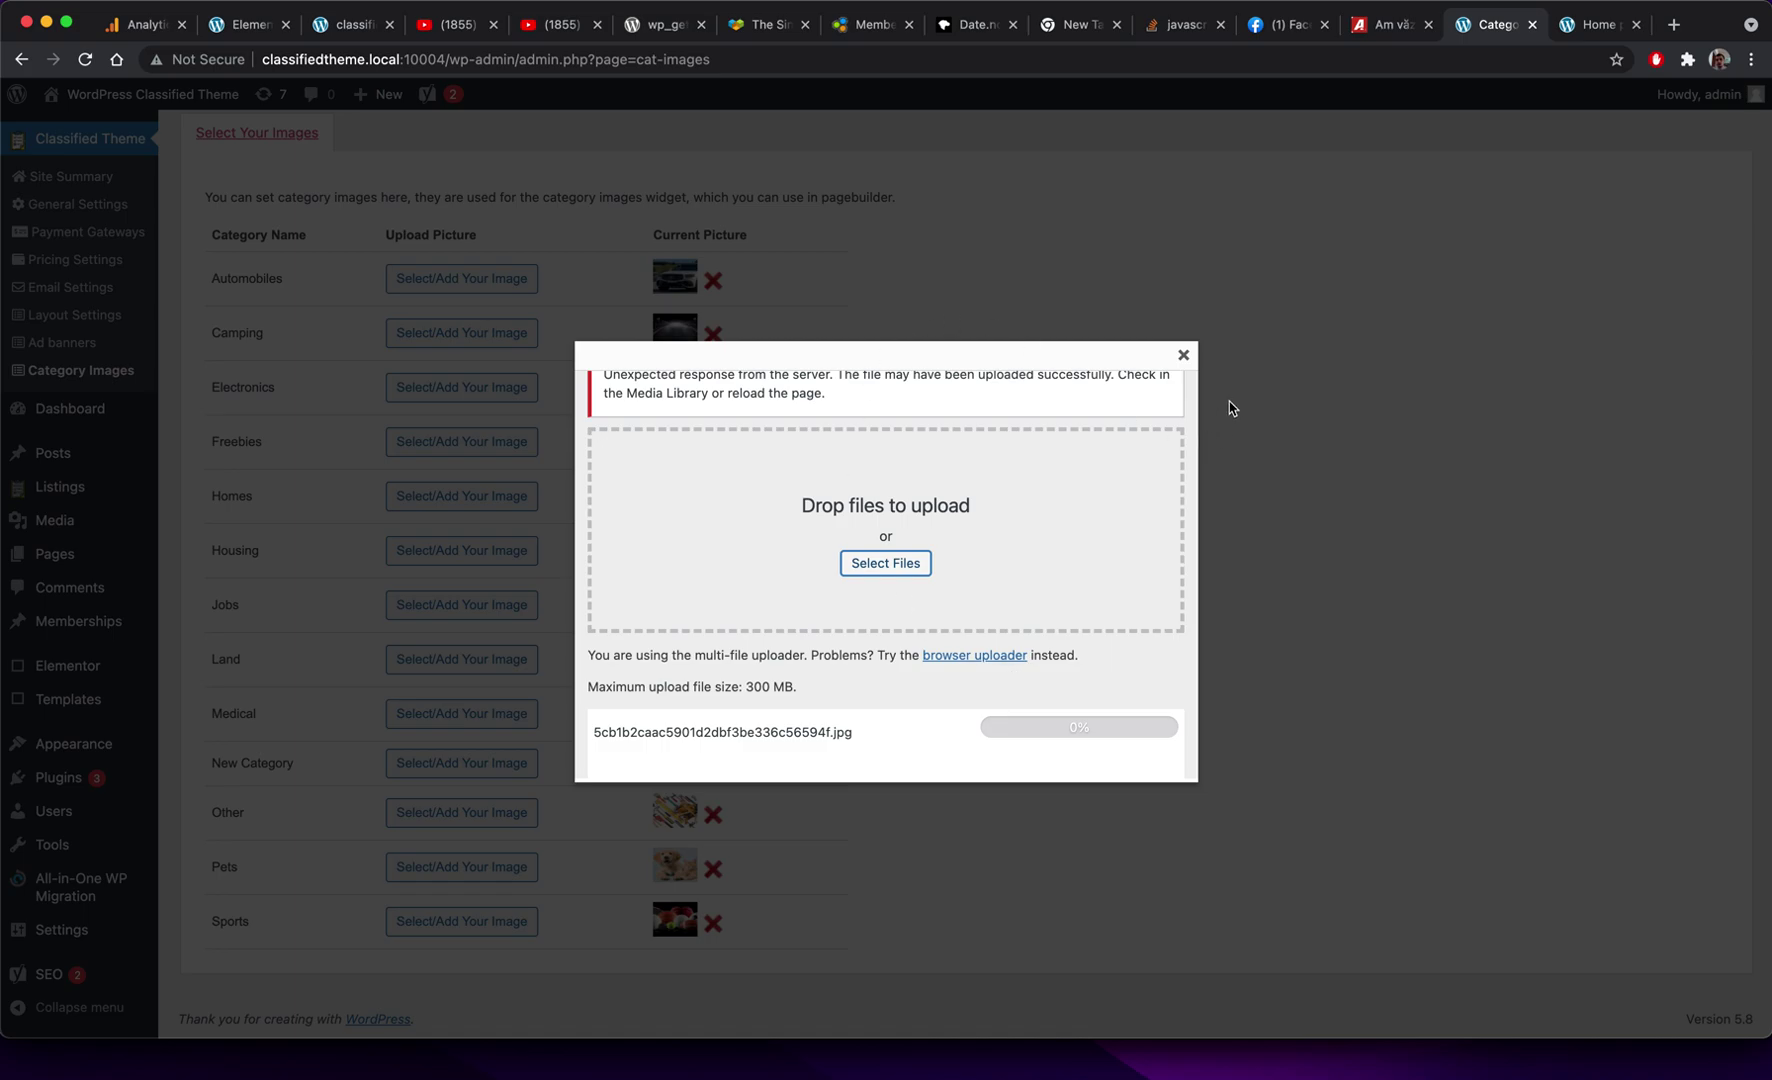
{"action": "left_click", "coordinate": [1183, 356]}
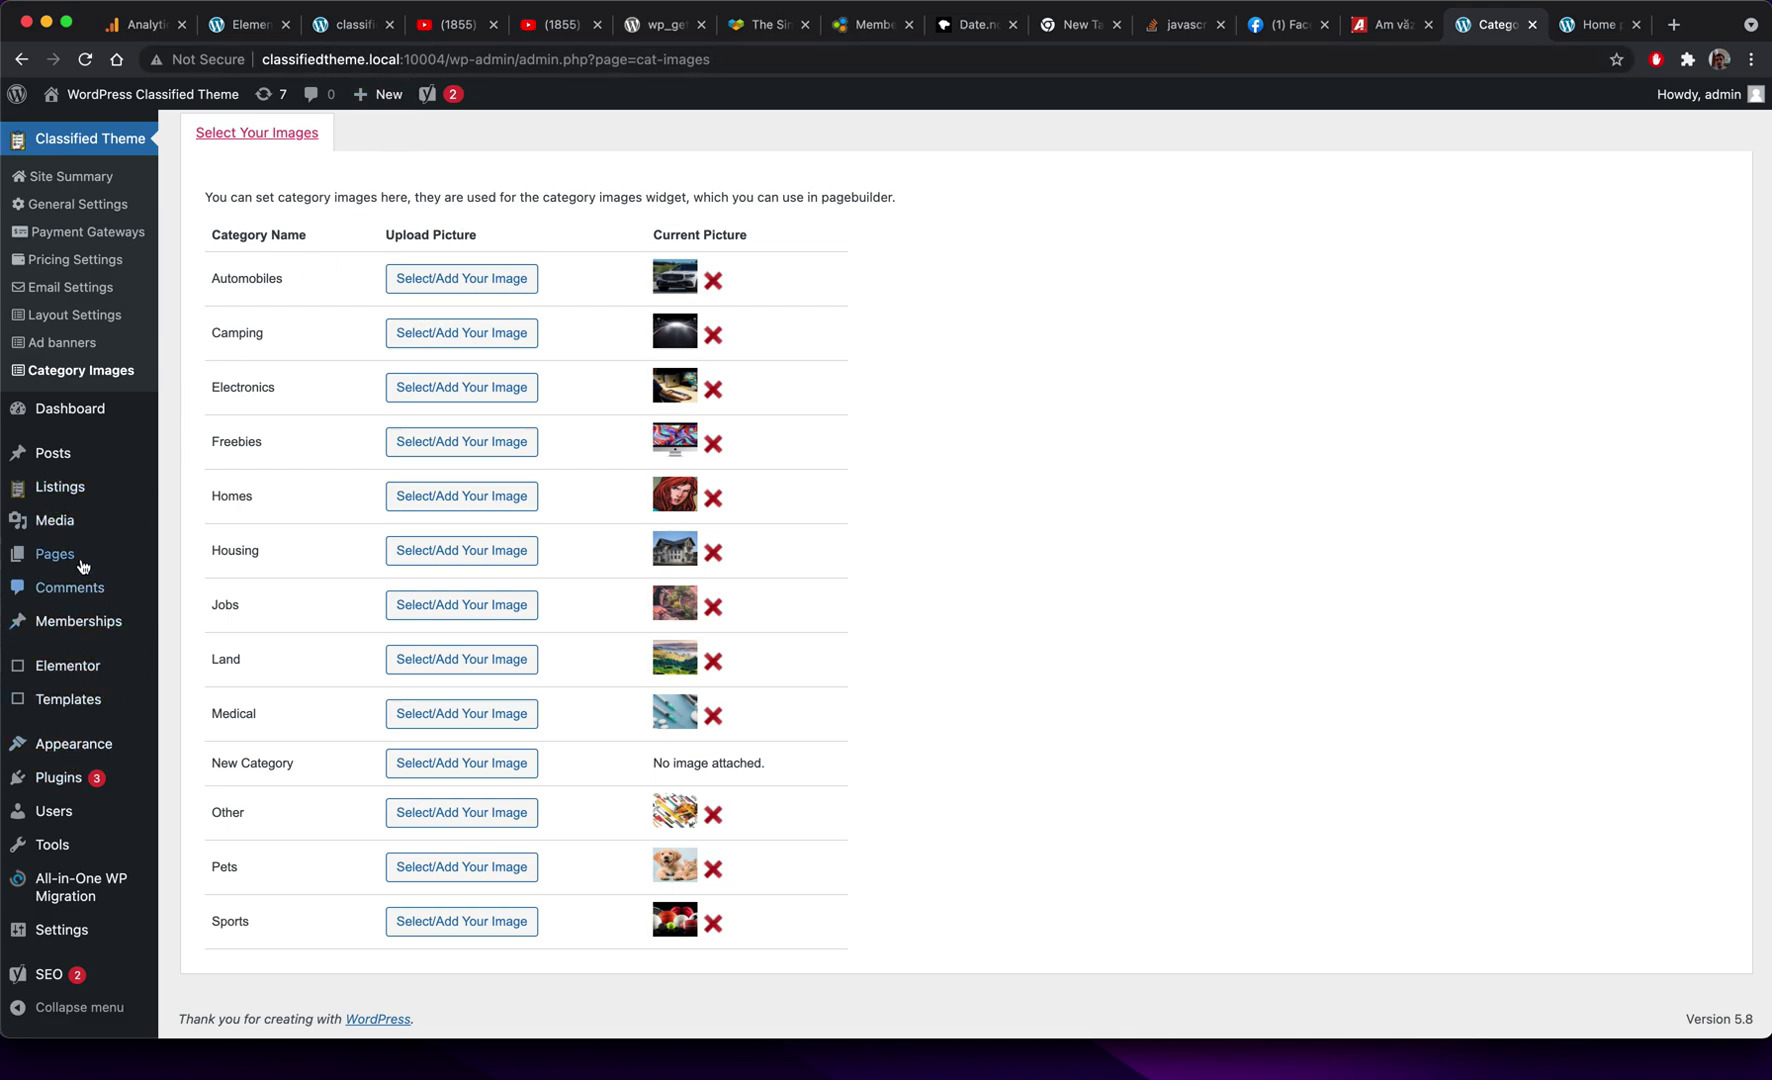
Open the site's Home page from the list of all pages for editing with Elementor.
{"action": "mouse_move", "coordinate": [60, 556]}
{"action": "left_click", "coordinate": [193, 561]}
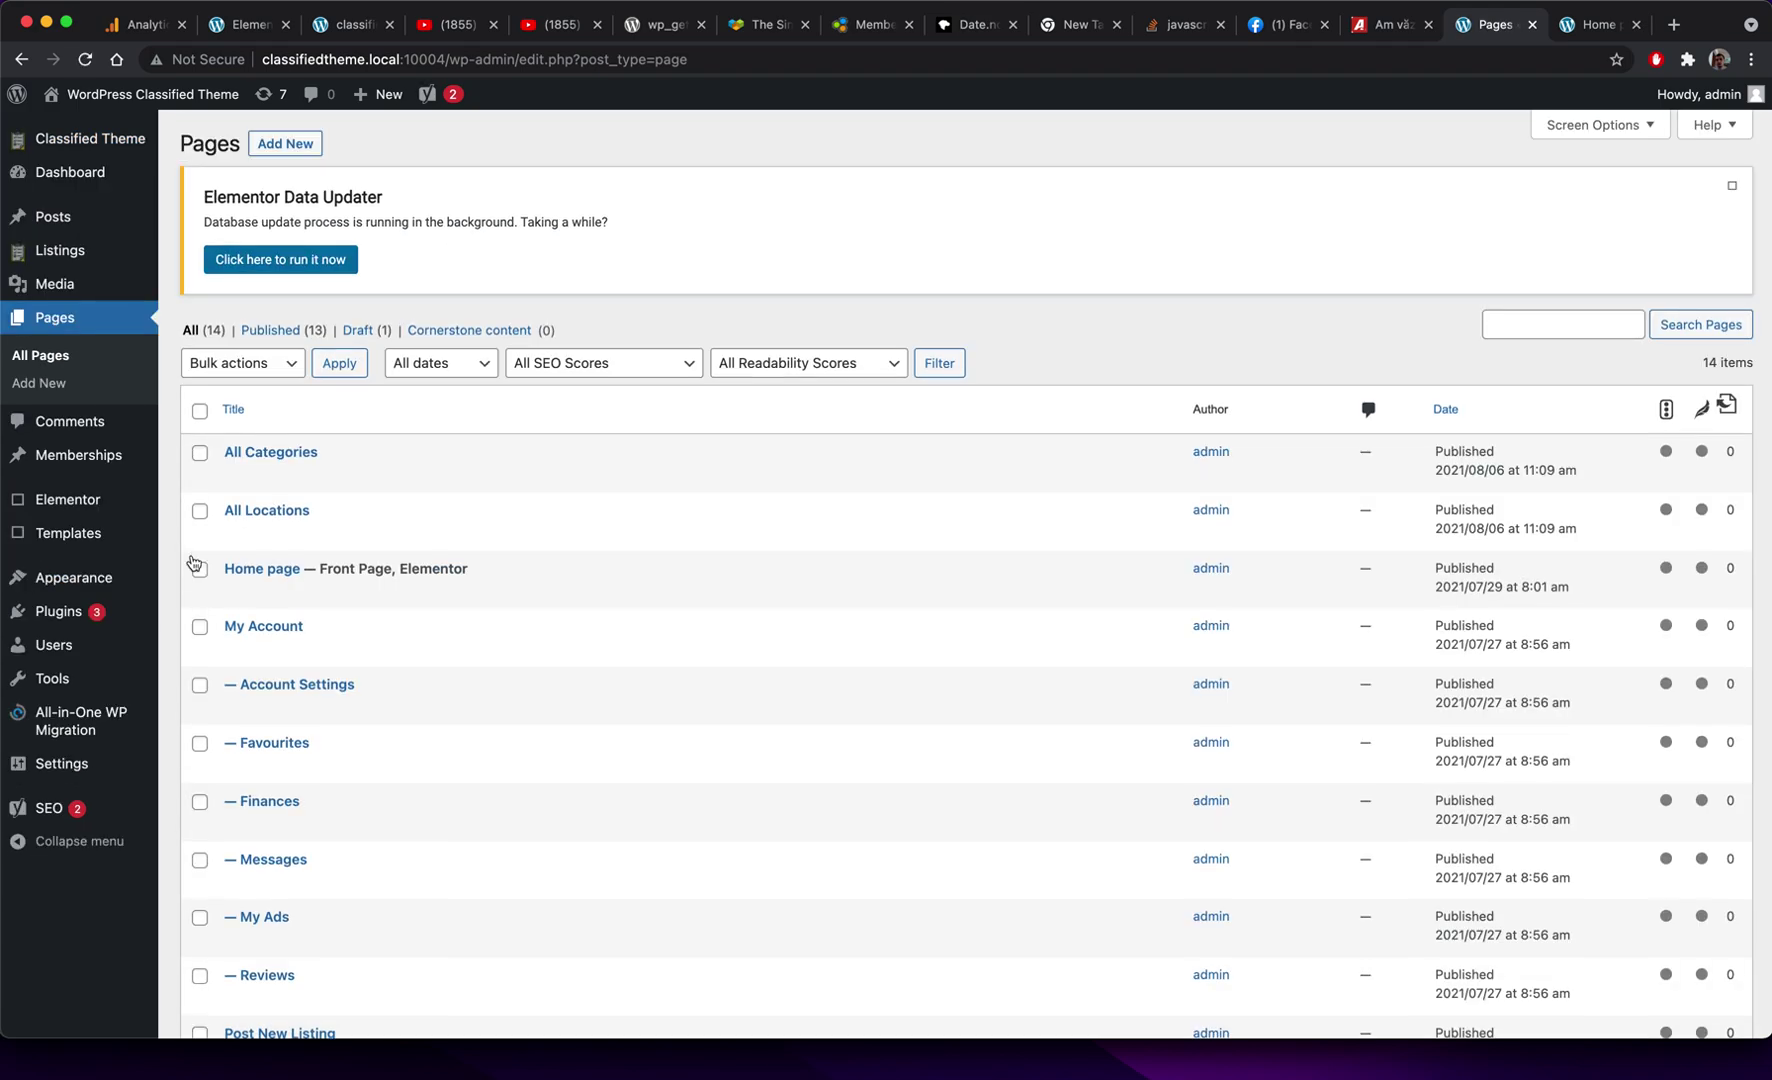
{"action": "left_click", "coordinate": [455, 591]}
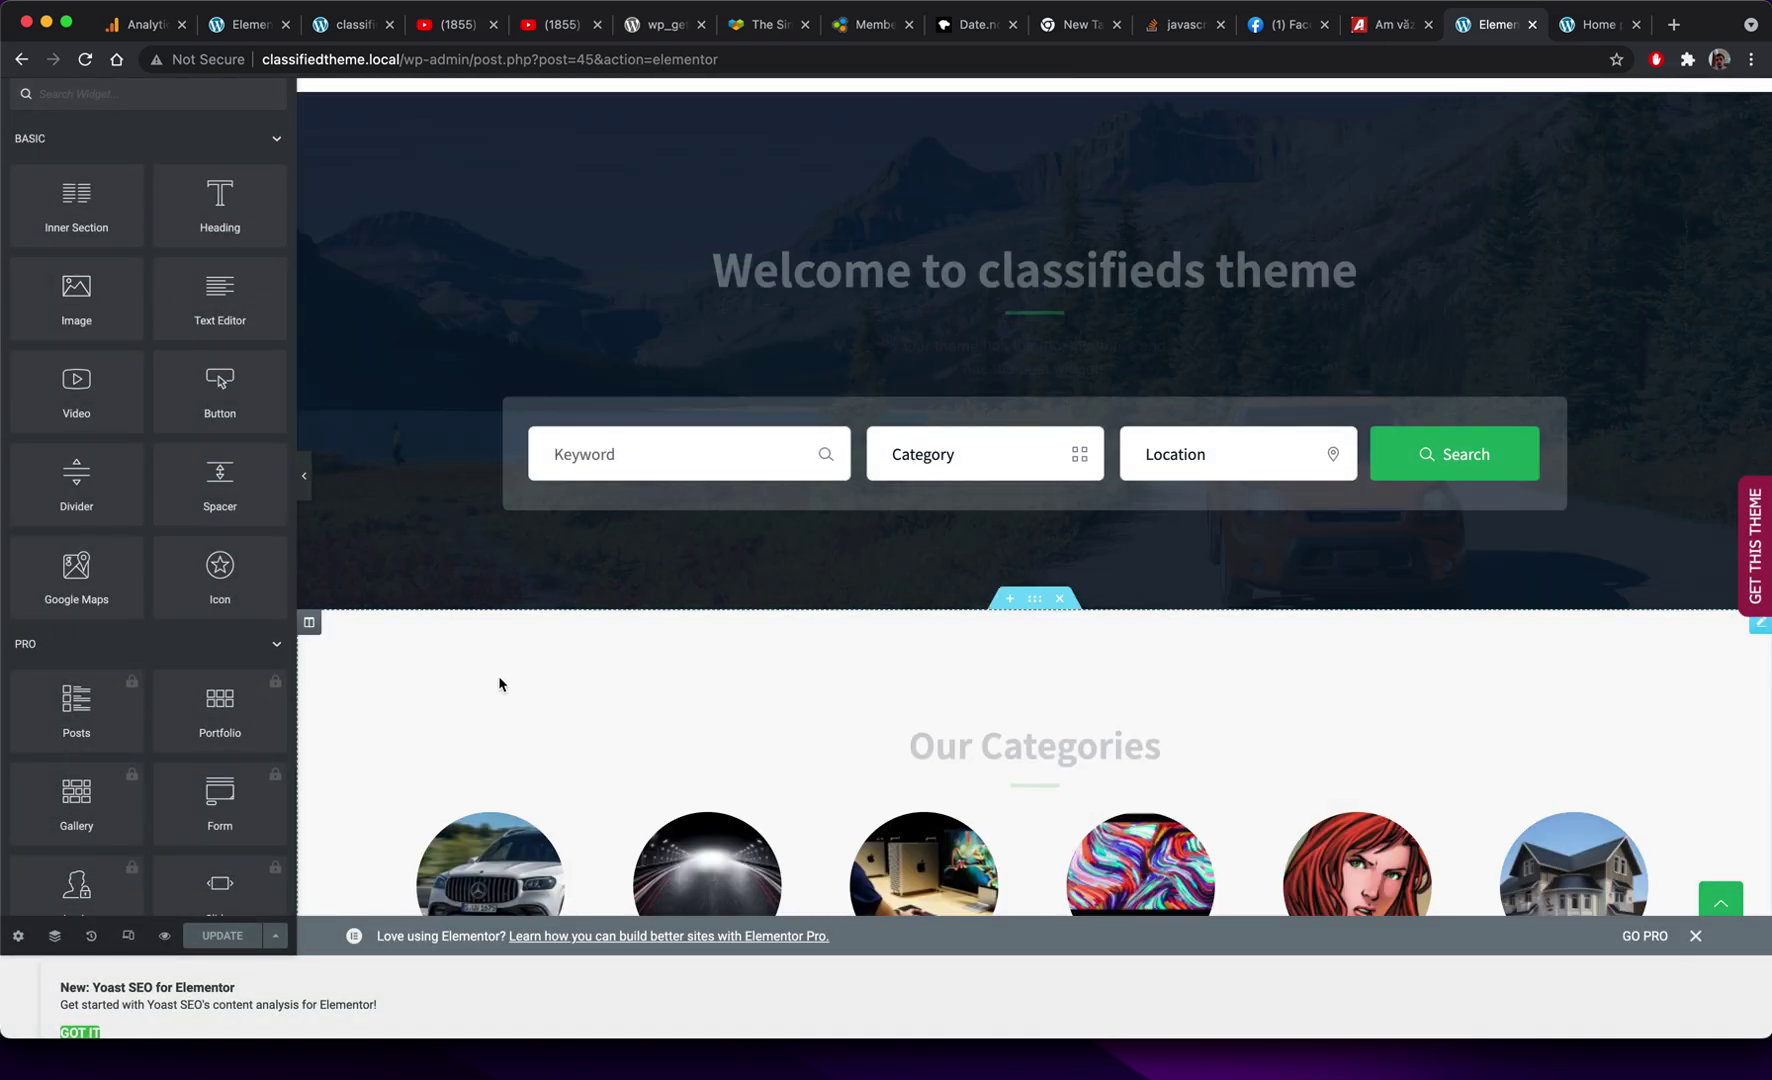
{"action": "scroll", "coordinate": [520, 685], "scroll_direction": "down", "scroll_amount": 2}
{"action": "left_click", "coordinate": [820, 684]}
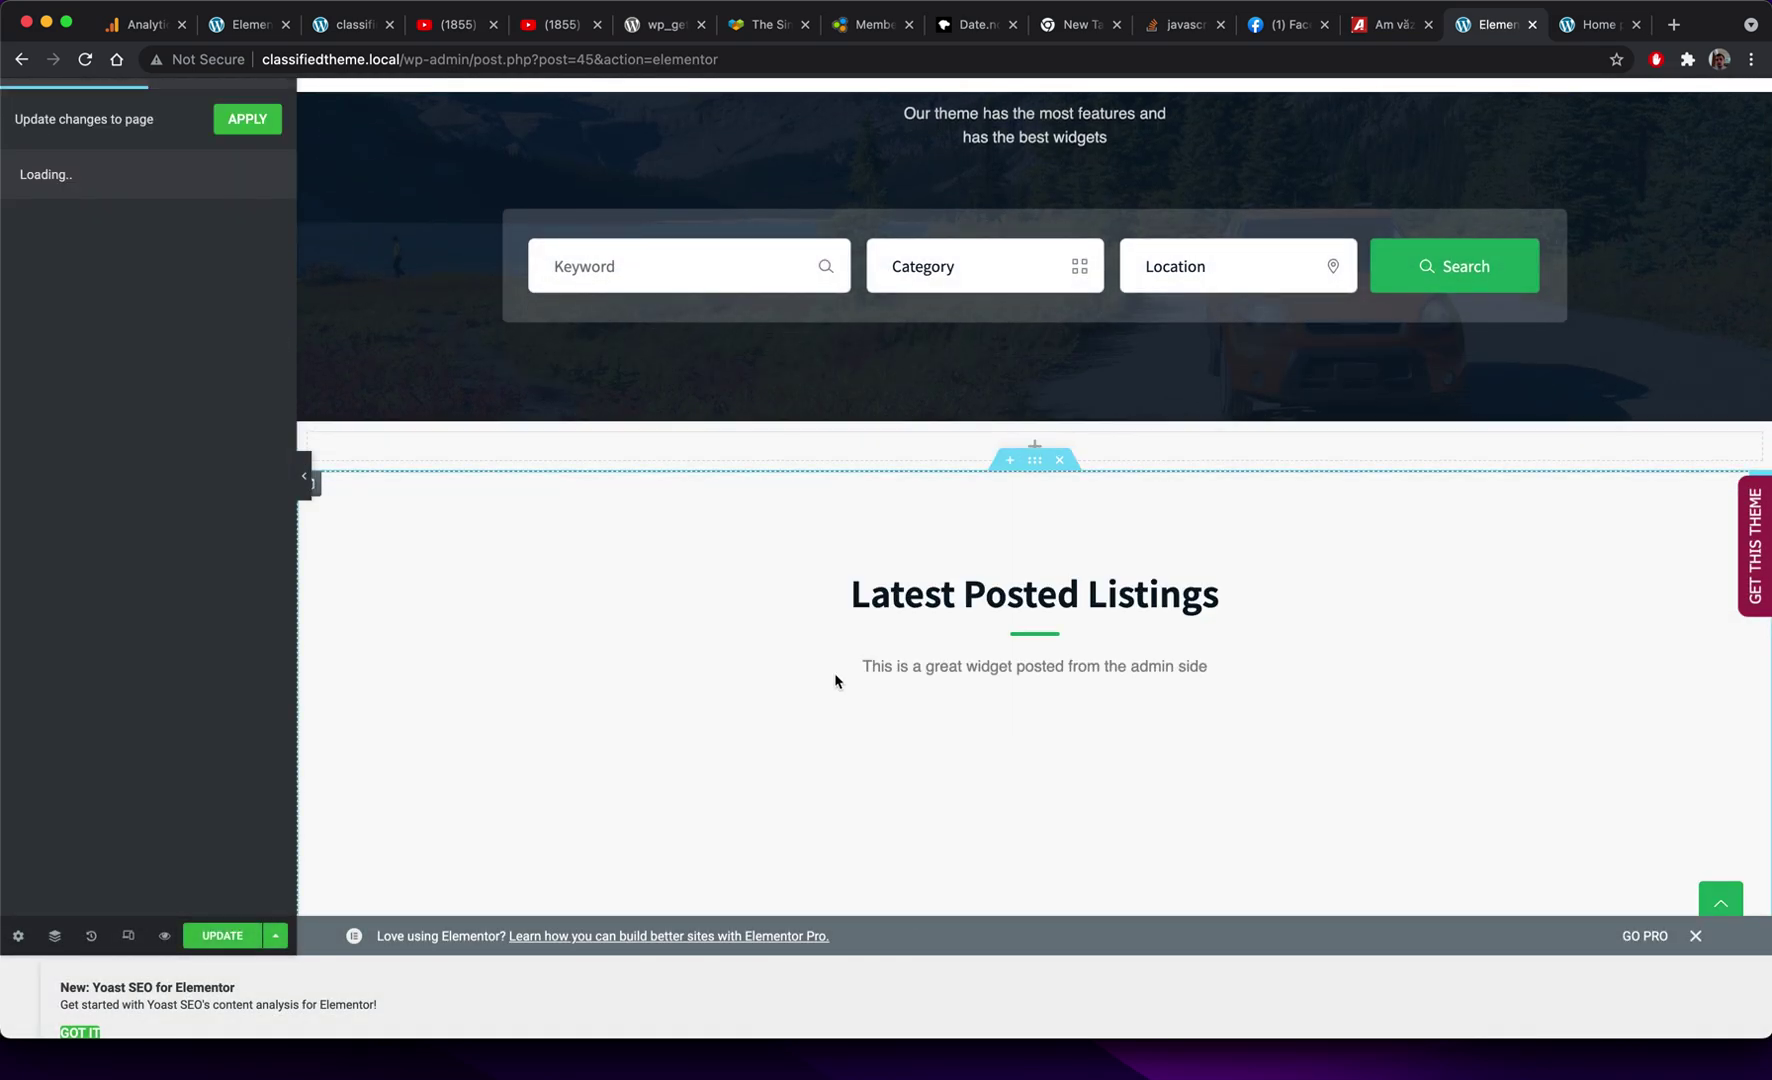
{"action": "left_click", "coordinate": [448, 55]}
{"action": "key", "text": "Return"}
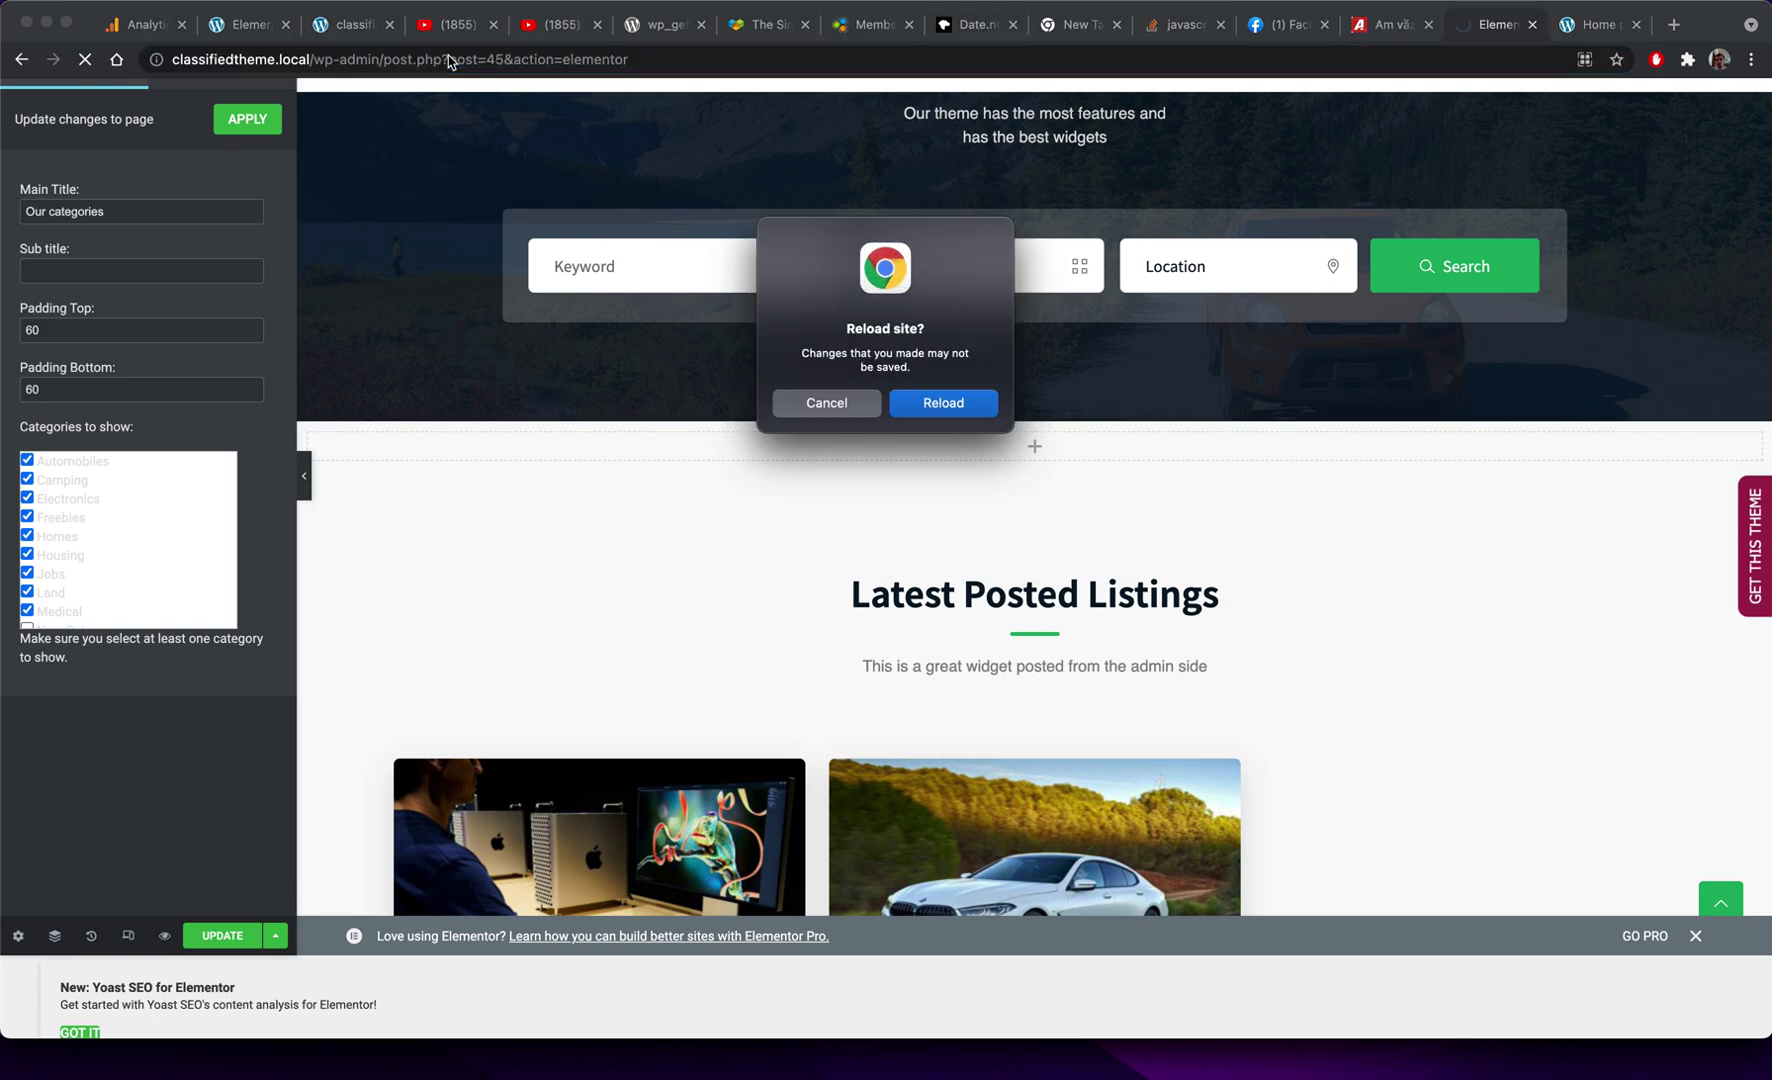
{"action": "left_click", "coordinate": [944, 403]}
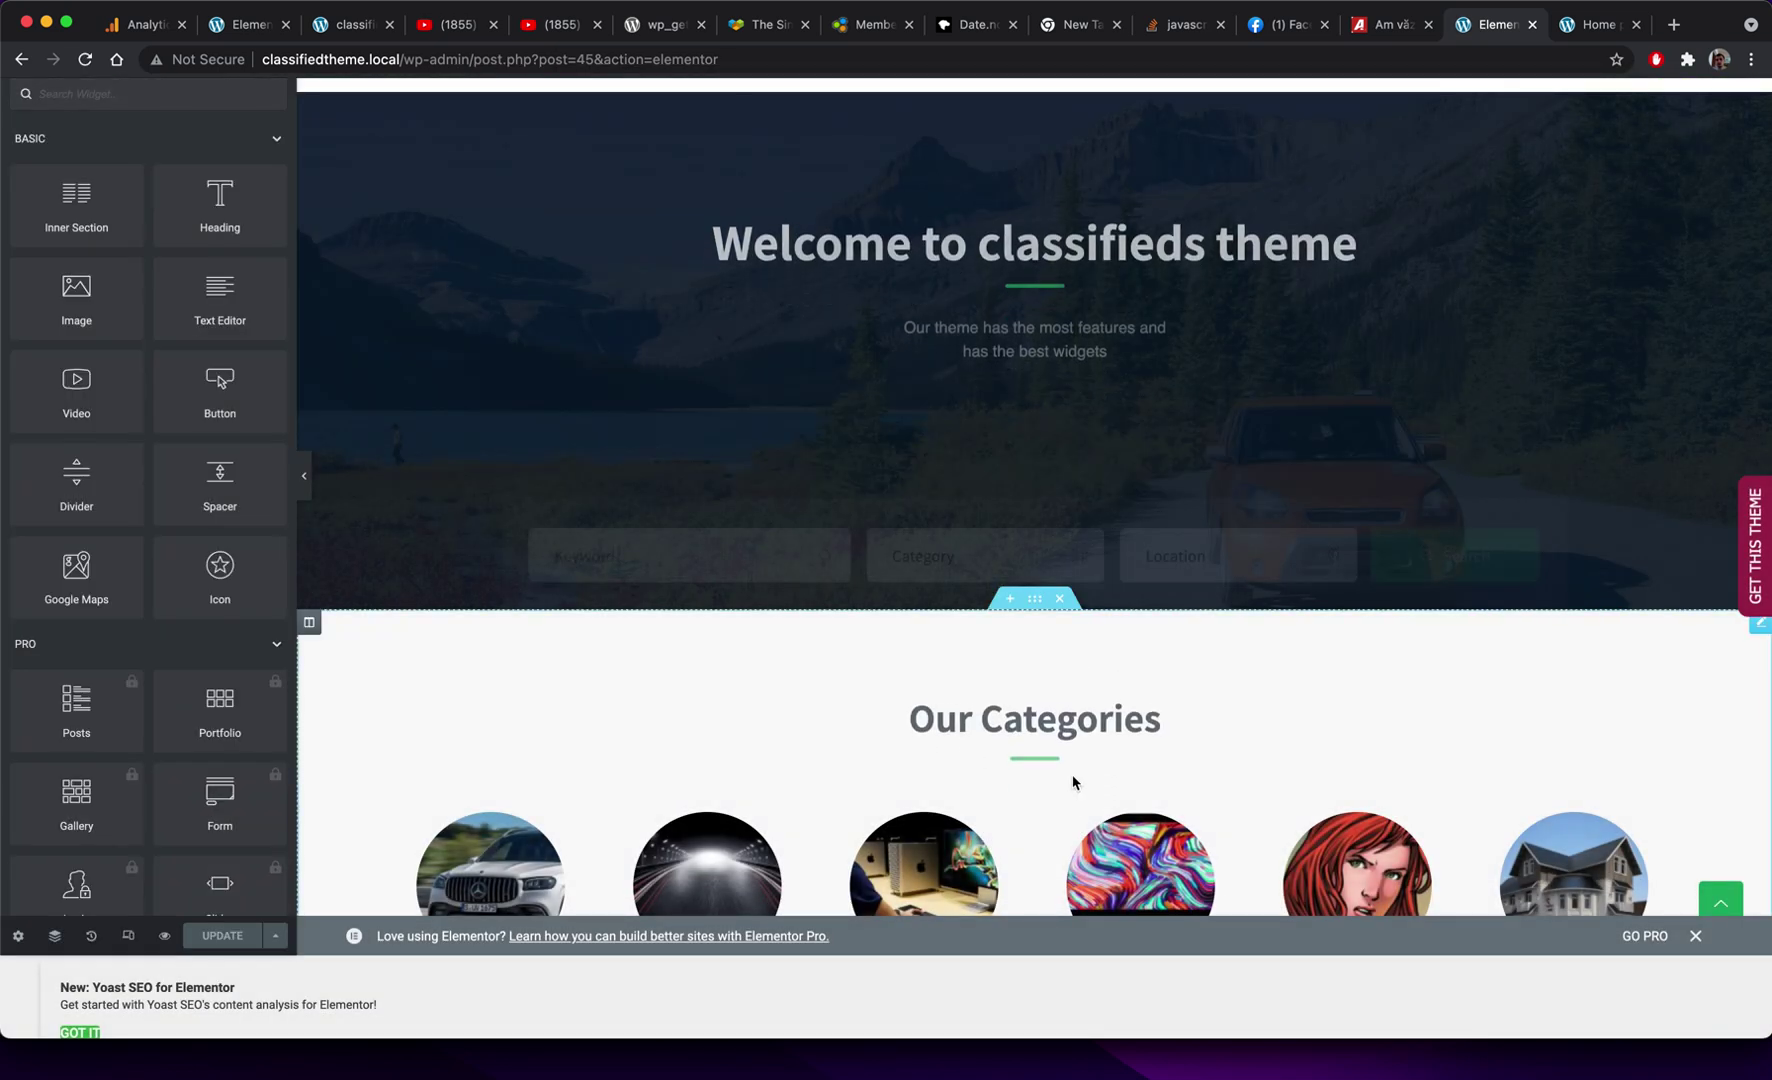
Include New Category in the categories shown by the Our Categories widget, update the page and check the category grid.
{"action": "left_click", "coordinate": [1140, 876]}
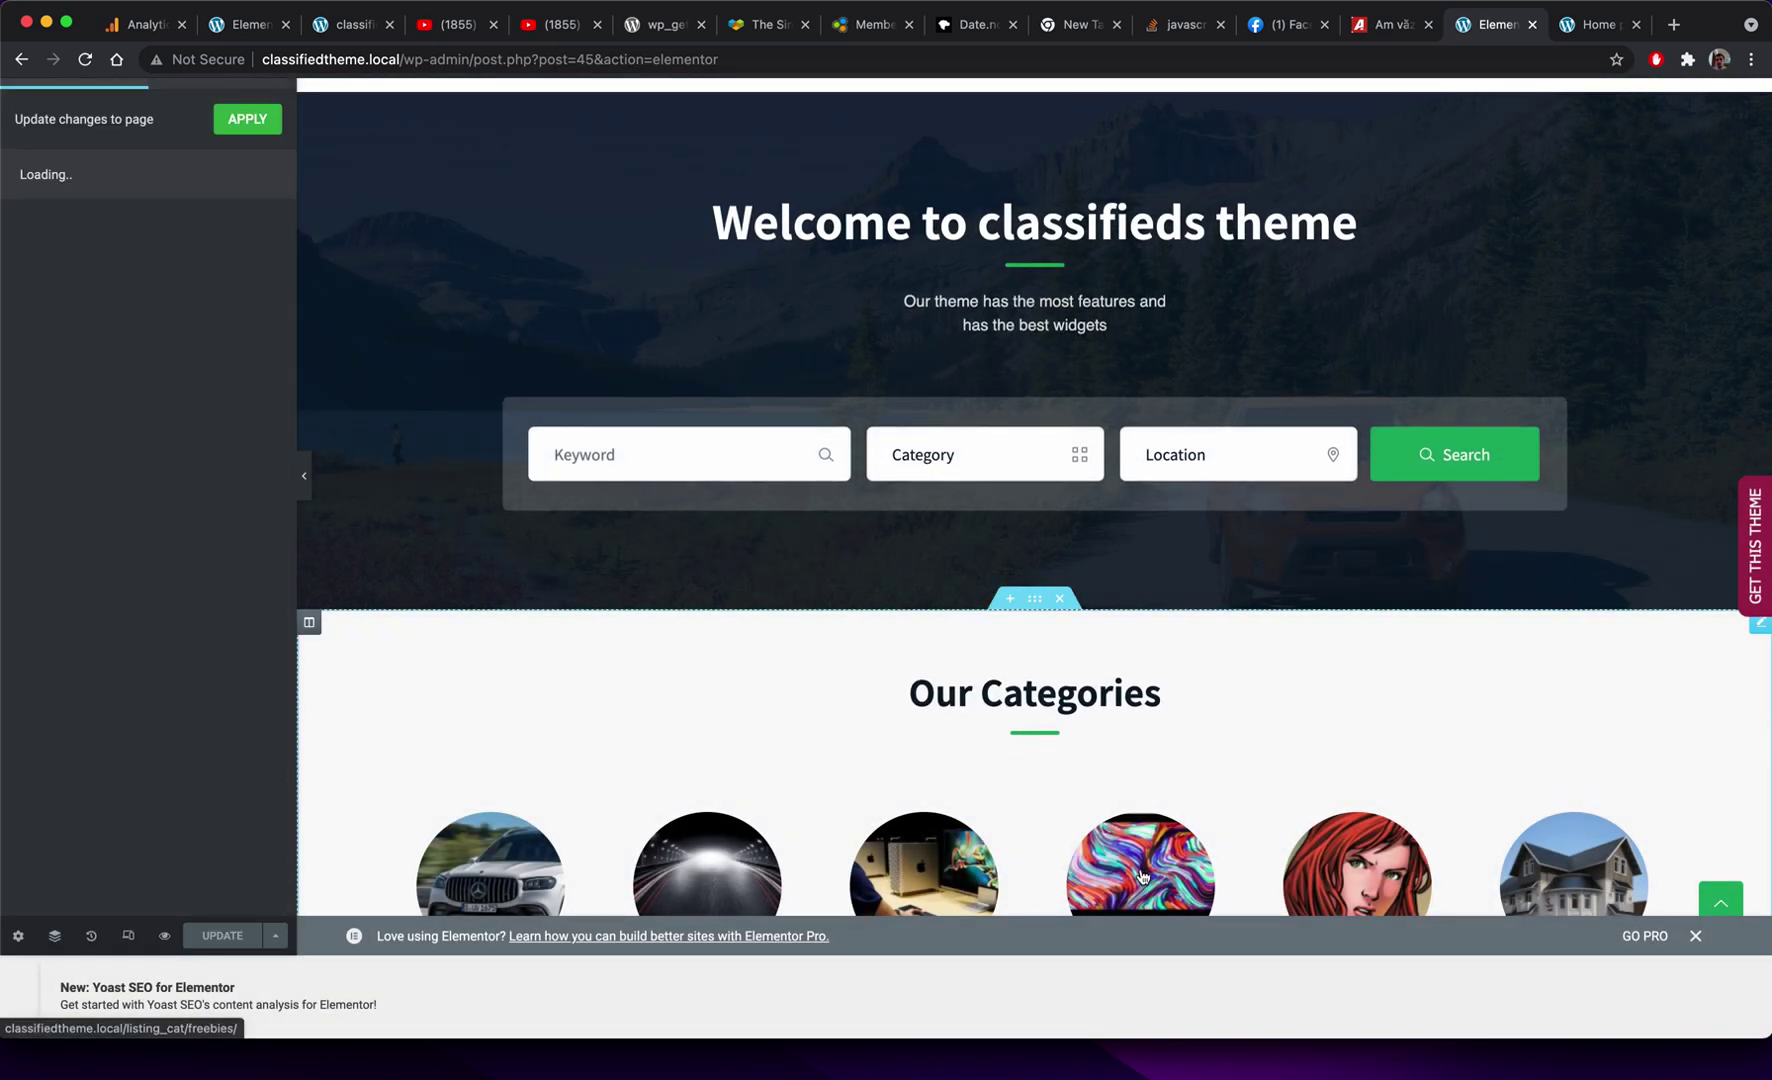
{"action": "scroll", "coordinate": [154, 577], "scroll_direction": "down", "scroll_amount": 3}
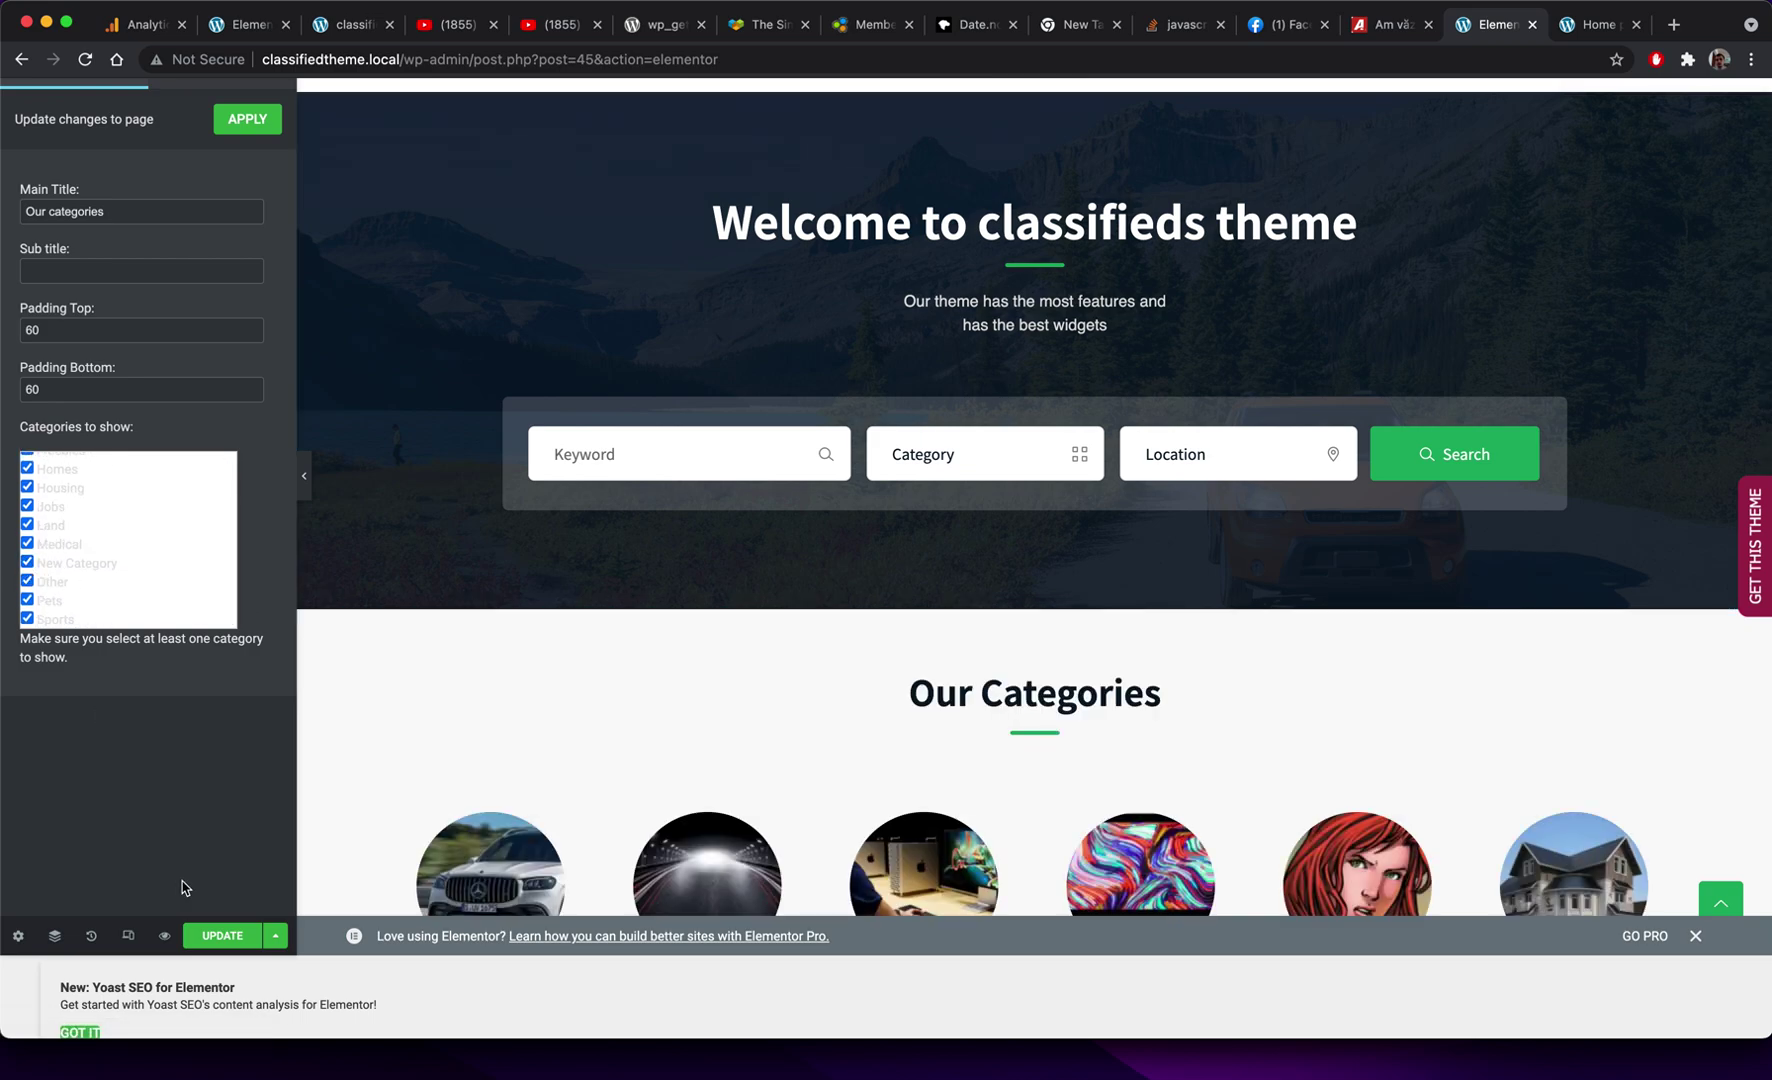
{"action": "left_click", "coordinate": [224, 939]}
{"action": "scroll", "coordinate": [962, 685], "scroll_direction": "down", "scroll_amount": 4}
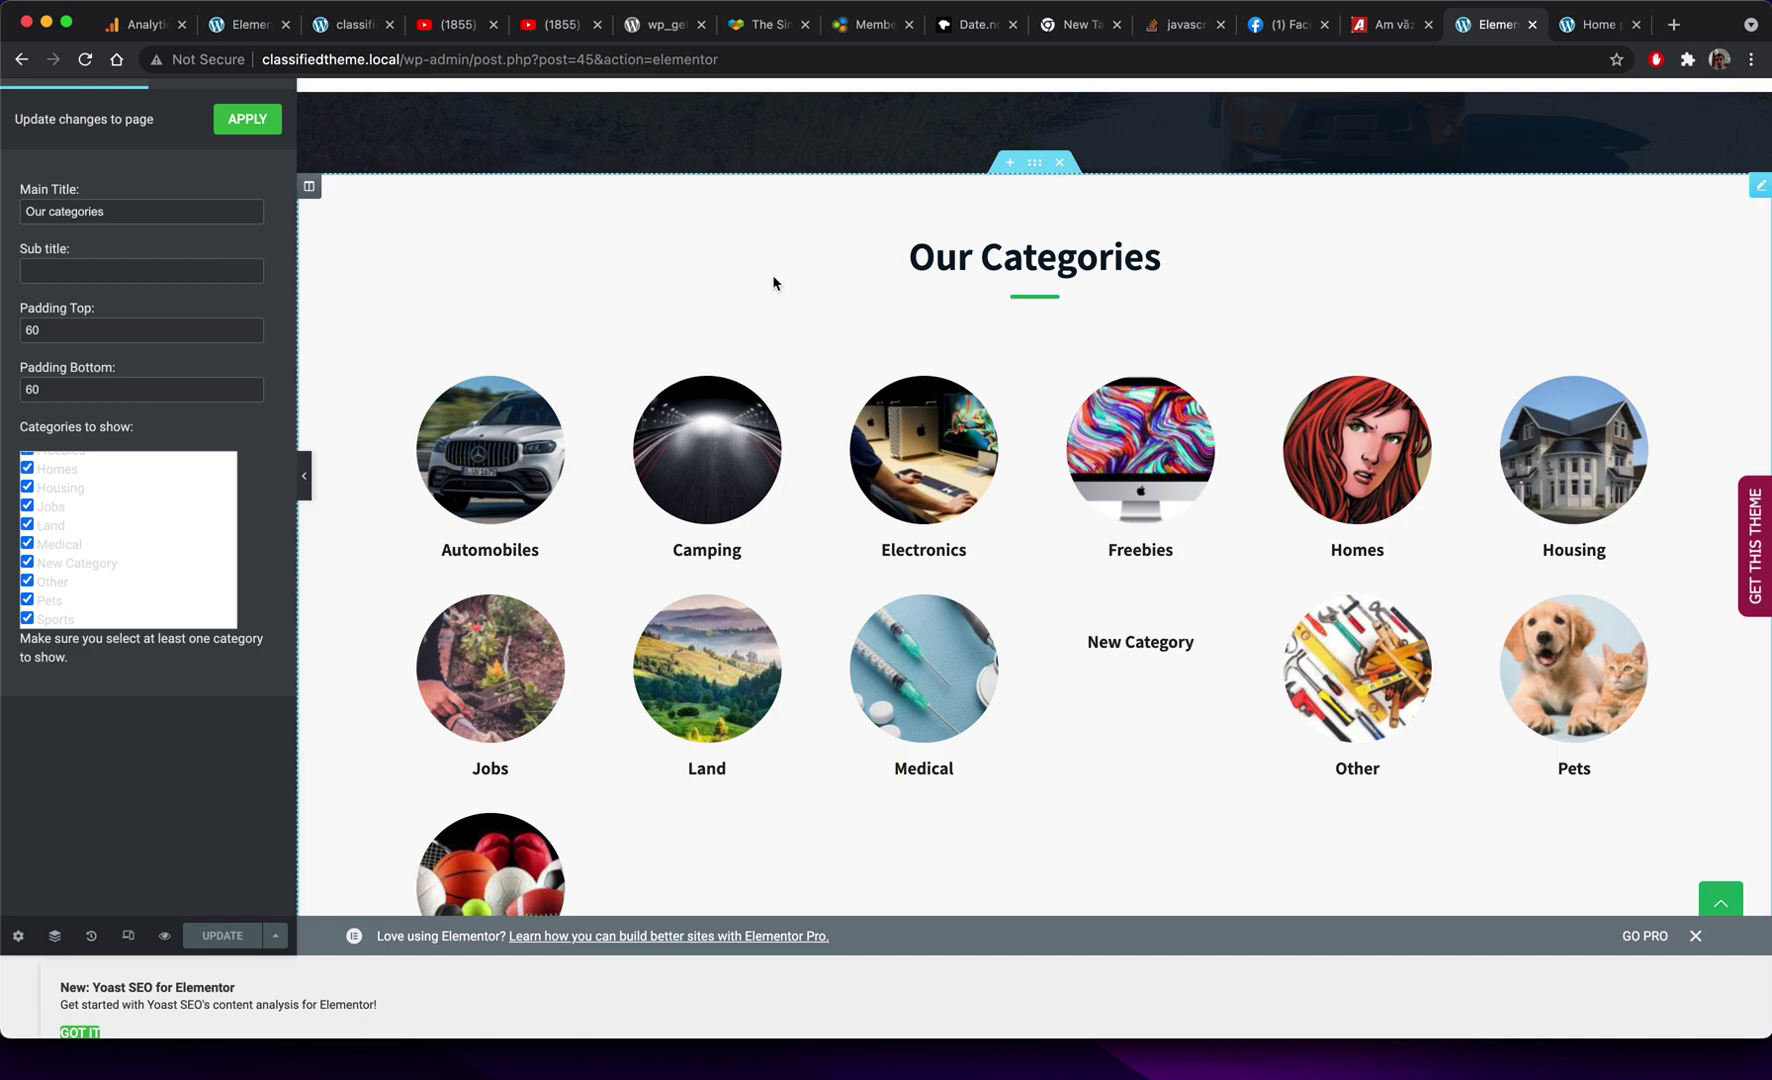
{"action": "left_click", "coordinate": [754, 58]}
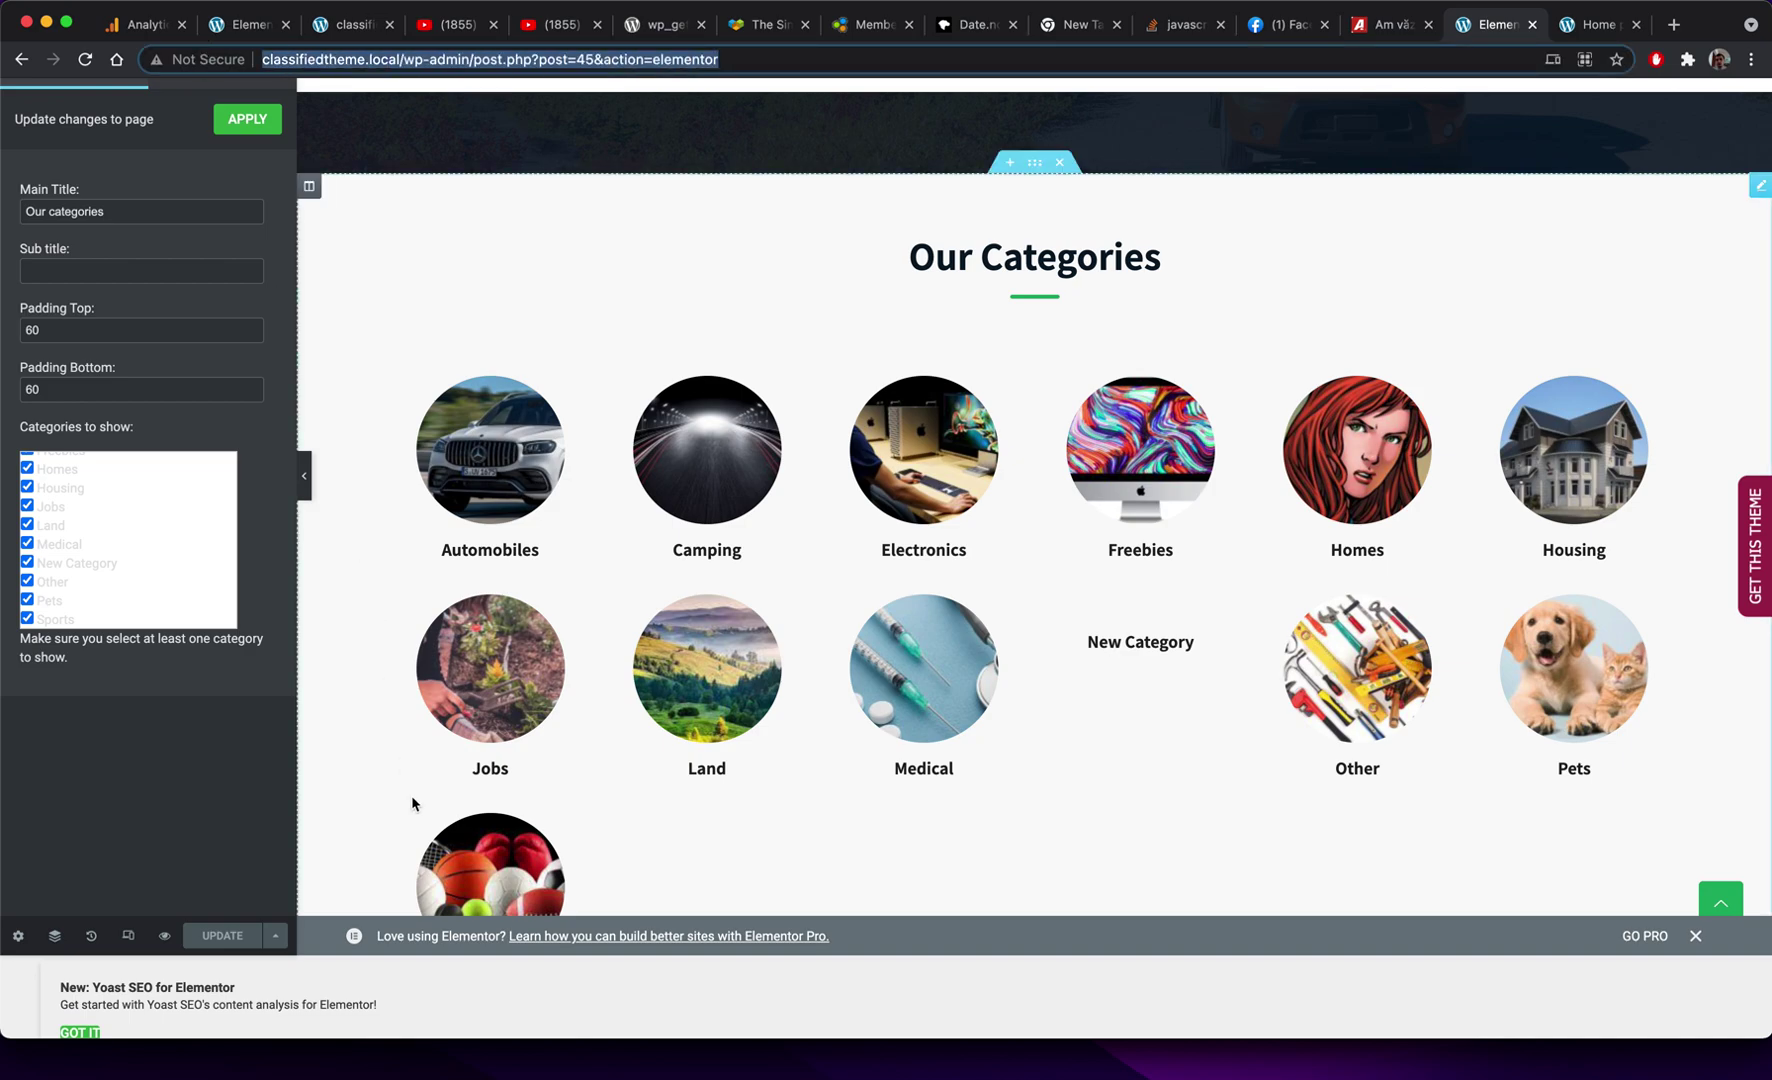